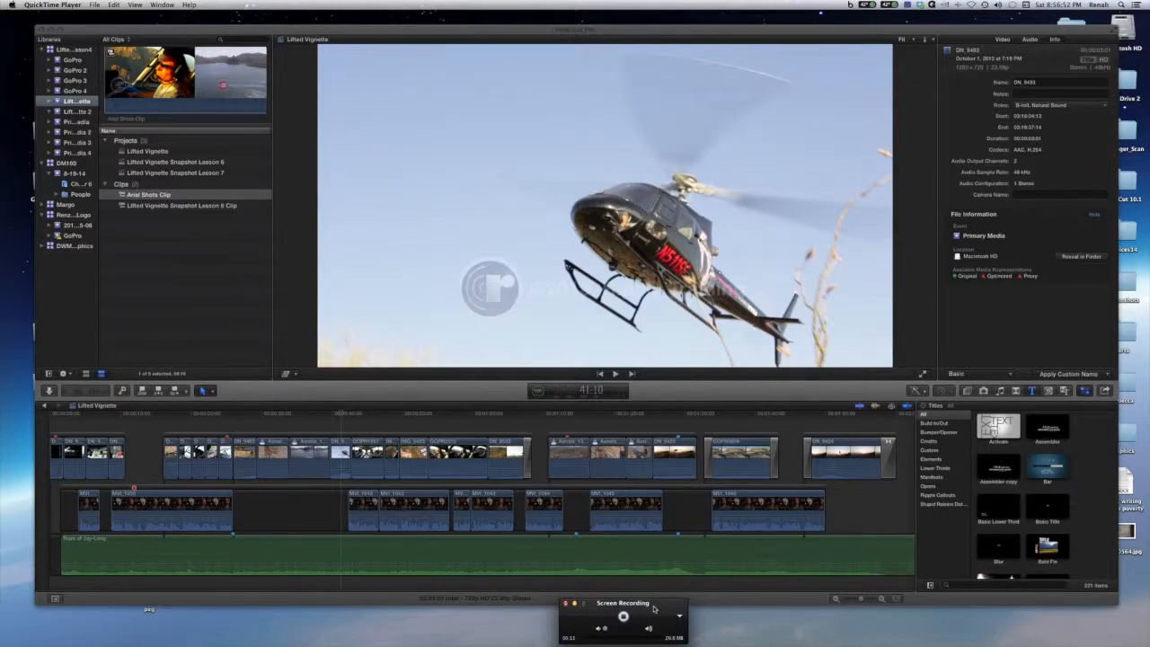
{"action": "left_click_drag", "start_coordinate": [654, 610], "coordinate": [635, 610]}
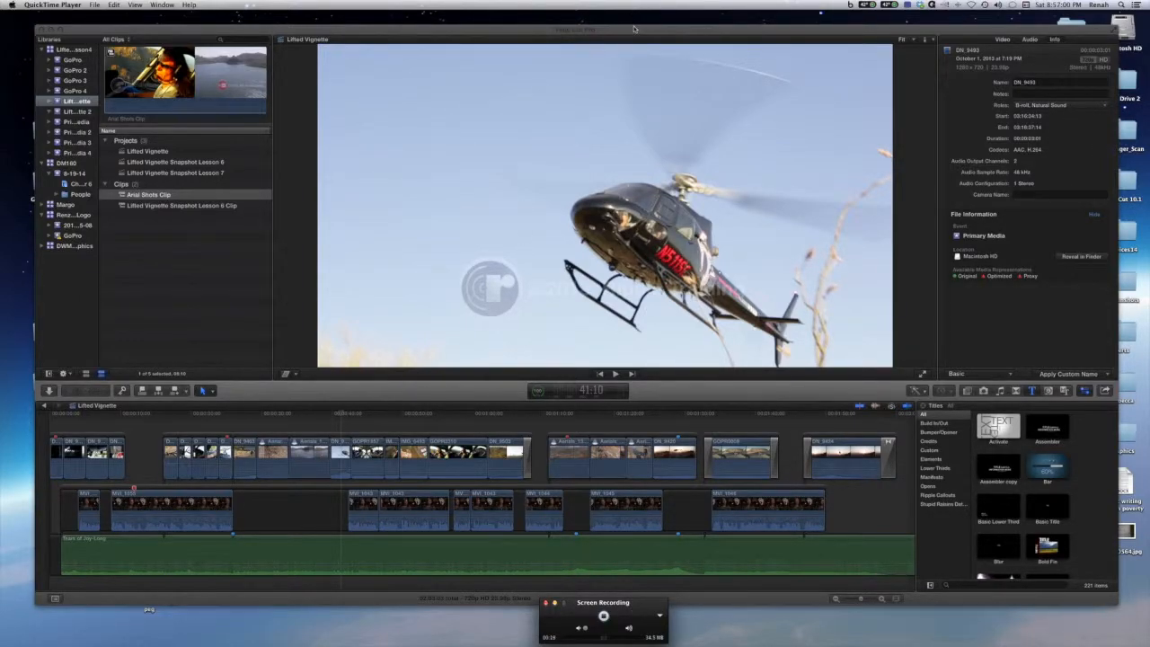
{"action": "left_click_drag", "start_coordinate": [634, 30], "coordinate": [617, 17]}
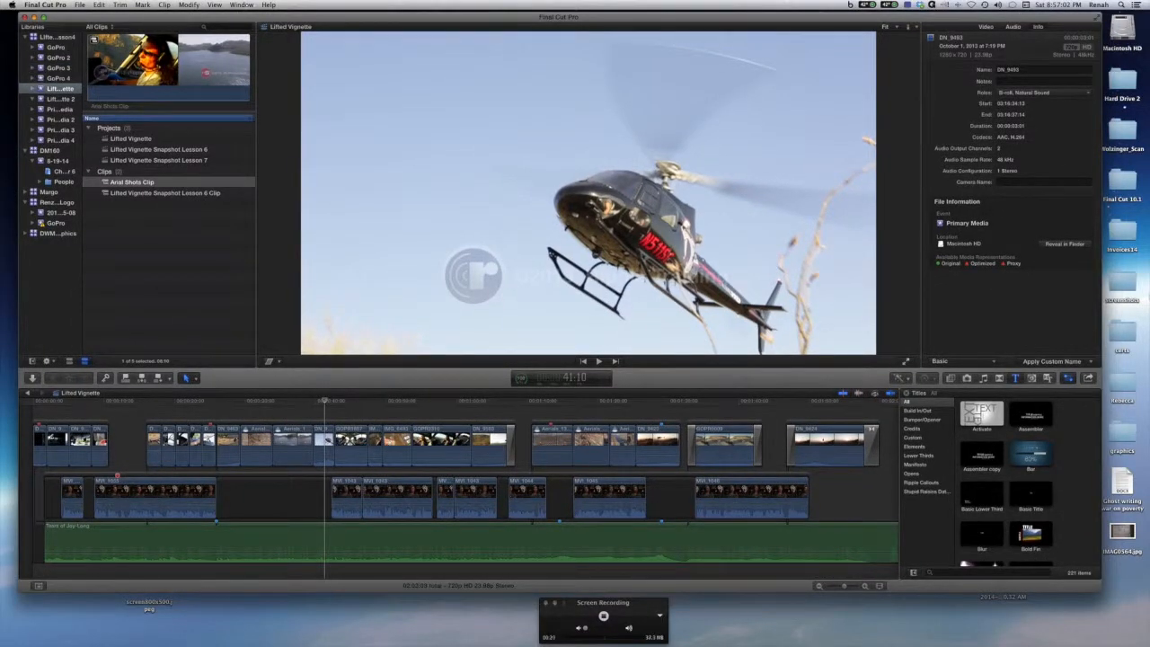
{"action": "double_click", "coordinate": [1129, 185]}
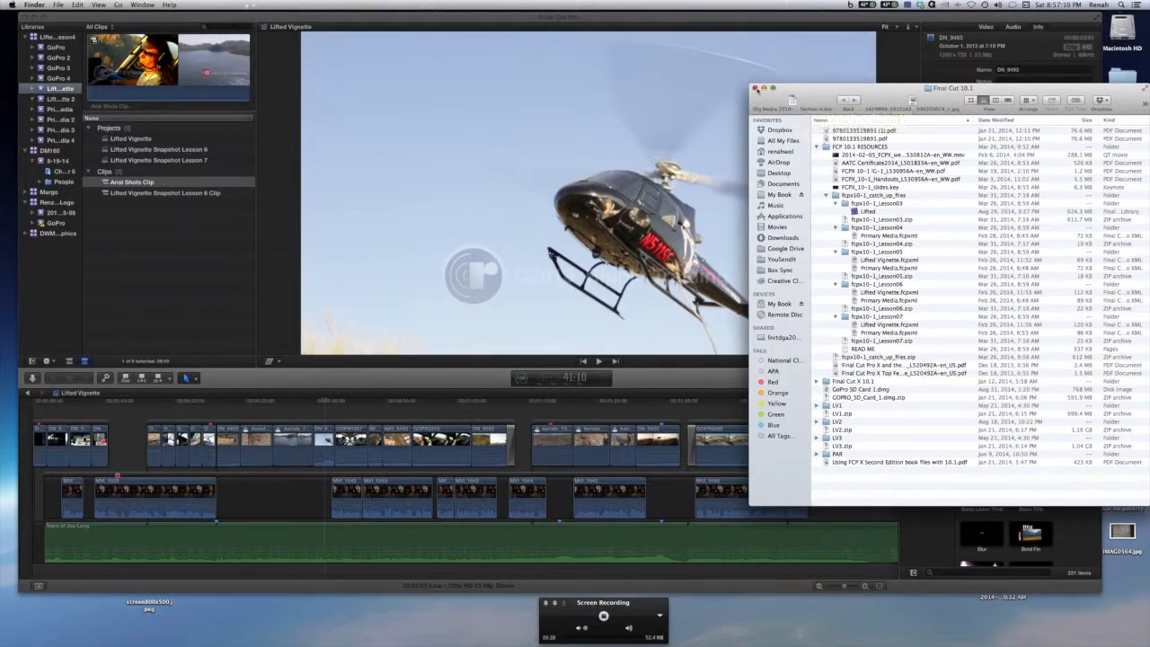
{"action": "left_click", "coordinate": [755, 87]}
{"action": "left_click_drag", "start_coordinate": [698, 16], "coordinate": [704, 16]}
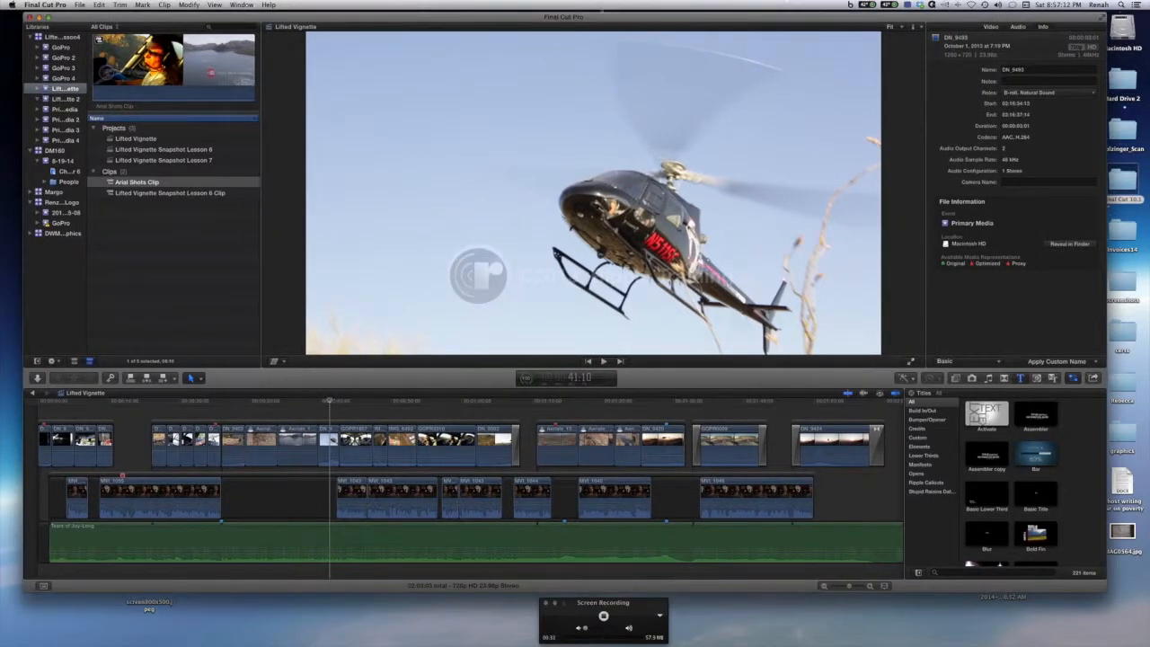
{"action": "left_click", "coordinate": [80, 5]}
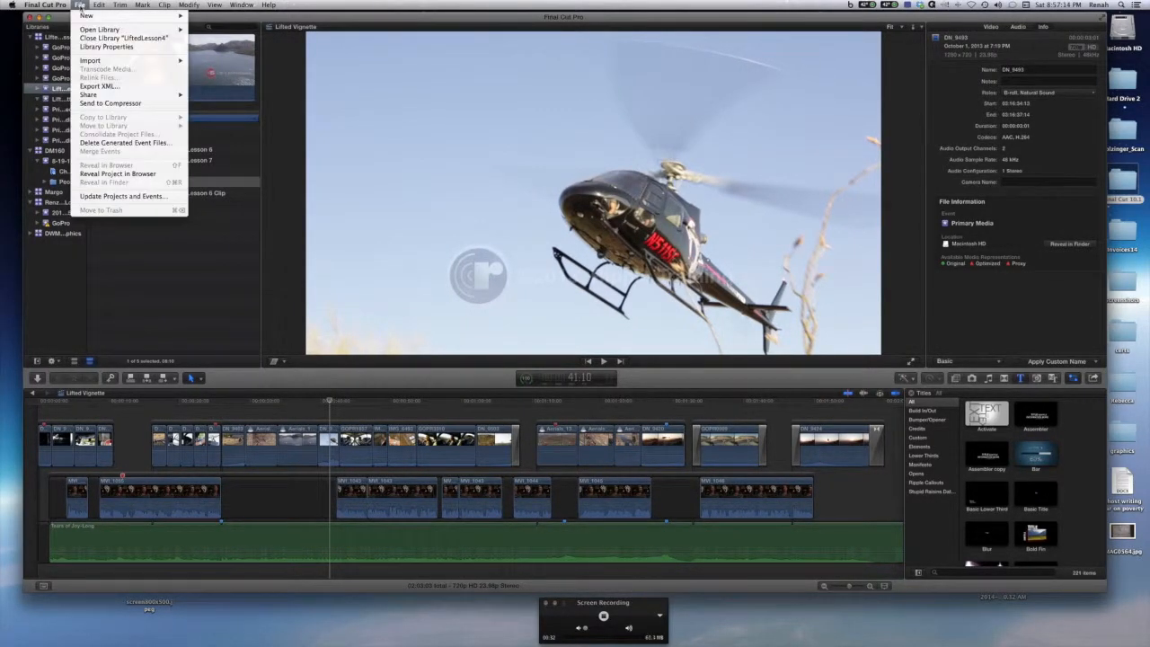
{"action": "mouse_move", "coordinate": [101, 61]}
{"action": "left_click", "coordinate": [209, 78]}
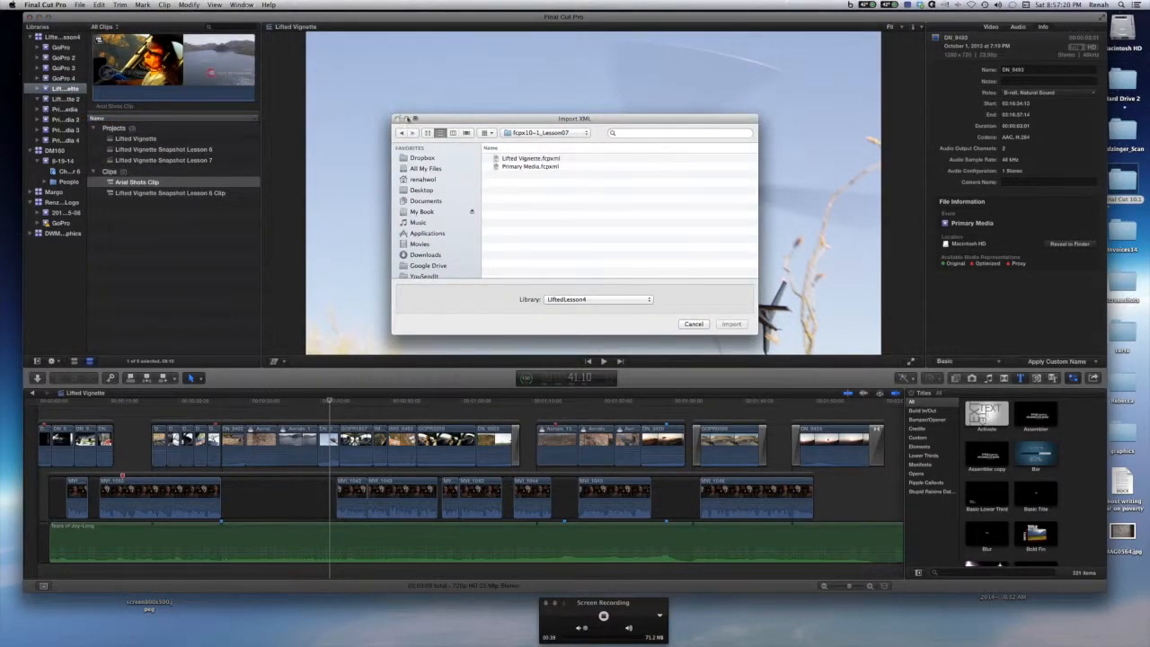
{"action": "left_click", "coordinate": [694, 325]}
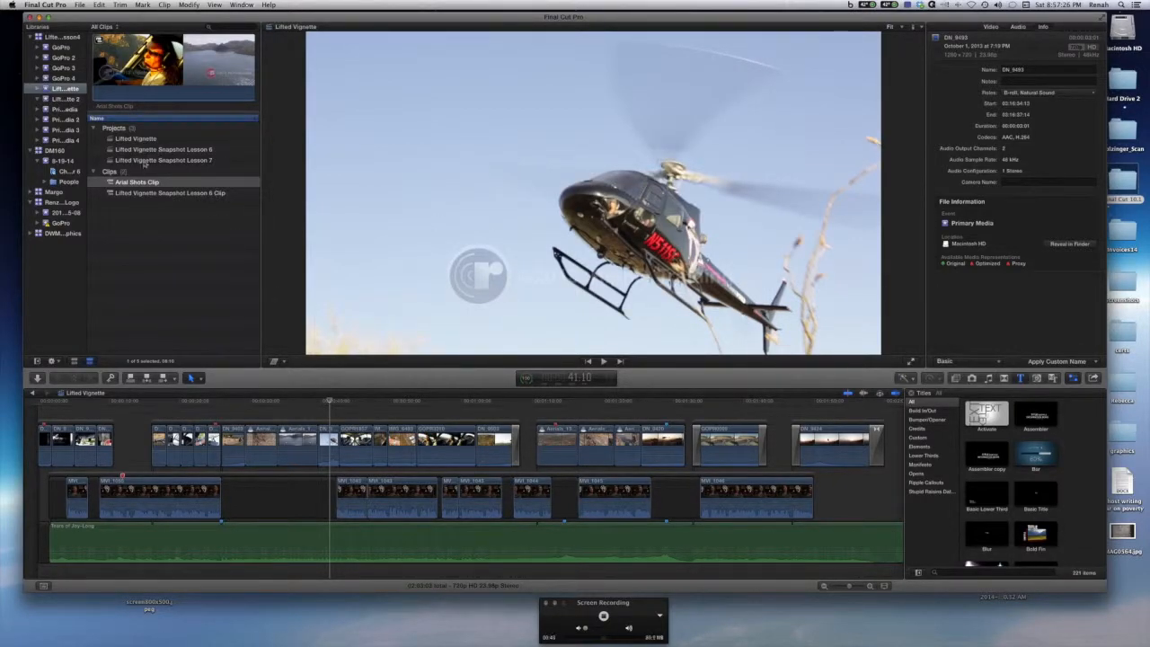
Return the playhead to the start of the Lifted Vignette timeline and zoom in to review the opening clips.
{"action": "scroll", "coordinate": [195, 166], "scroll_direction": "right", "scroll_amount": 1}
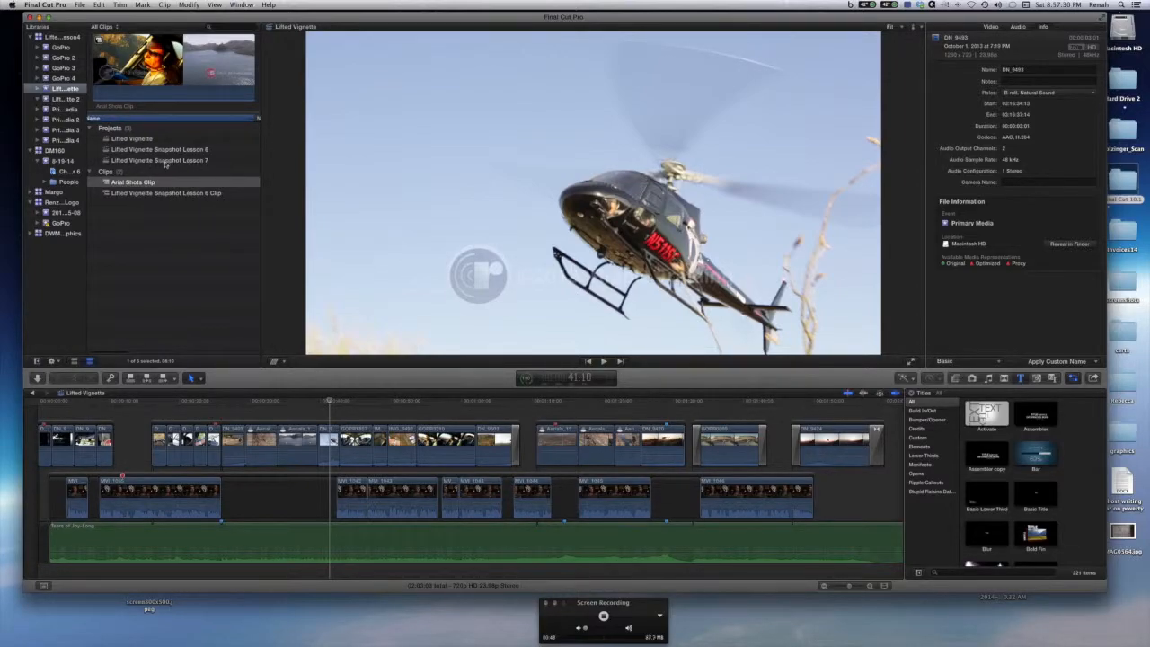
{"action": "left_click_drag", "start_coordinate": [329, 402], "coordinate": [48, 428]}
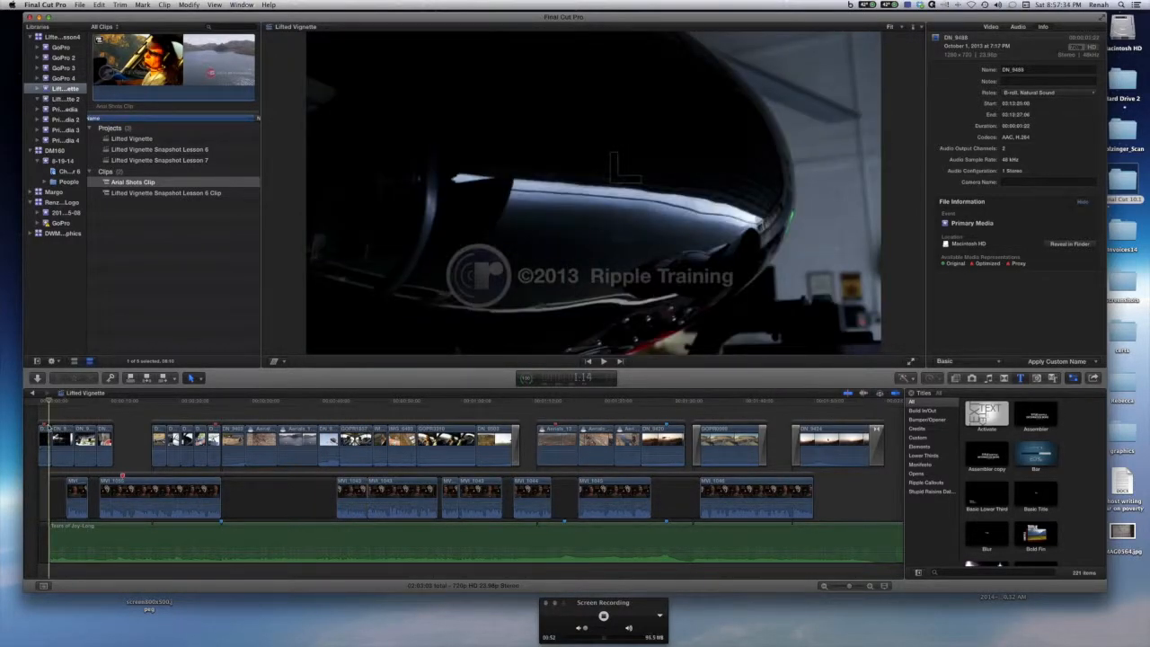
{"action": "key", "text": "super+equal"}
{"action": "key", "text": "super+equal"}
{"action": "key", "text": "super+equal"}
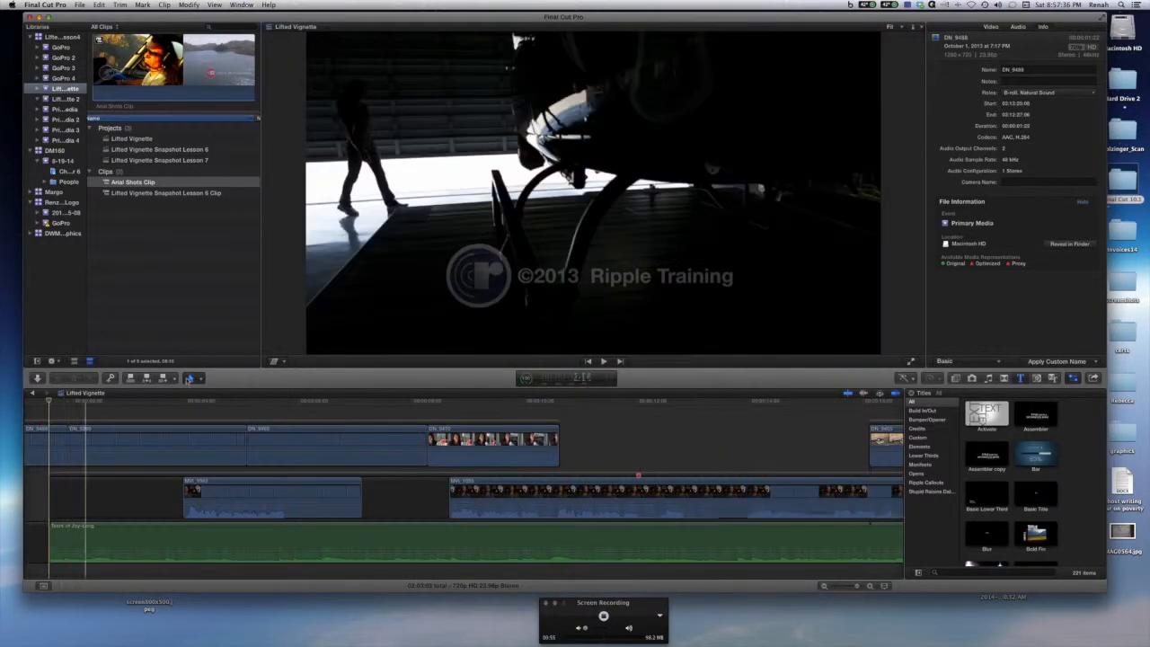
{"action": "scroll", "coordinate": [94, 436], "scroll_direction": "right", "scroll_amount": 3}
{"action": "scroll", "coordinate": [103, 439], "scroll_direction": "left", "scroll_amount": 5}
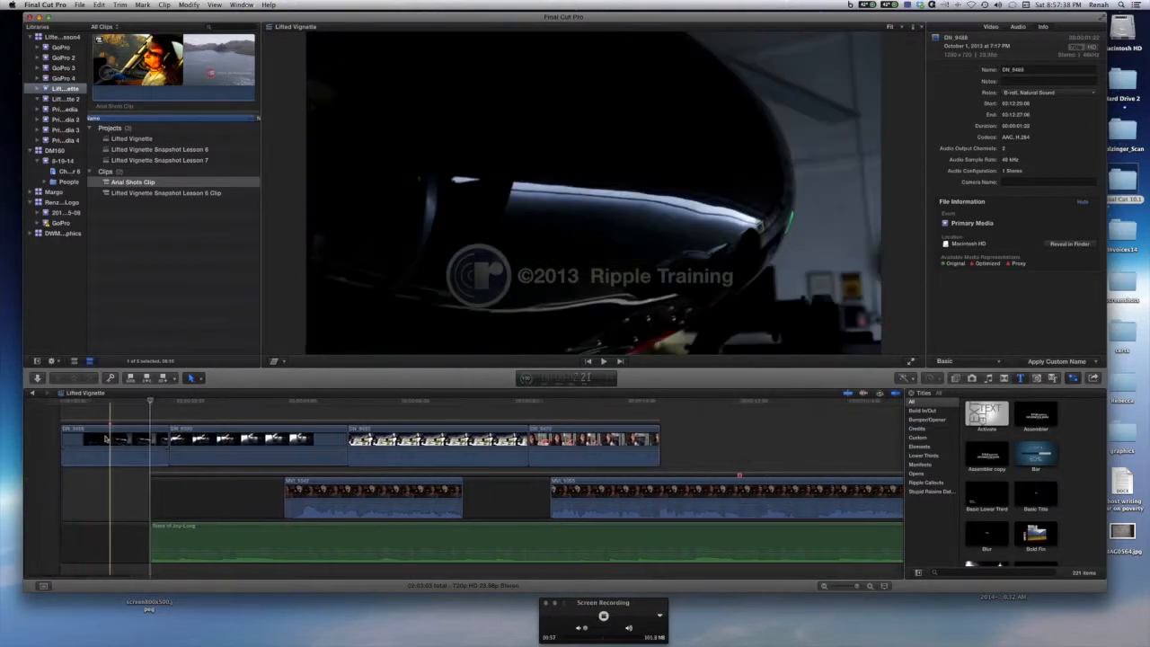
{"action": "scroll", "coordinate": [105, 439], "scroll_direction": "right", "scroll_amount": 1}
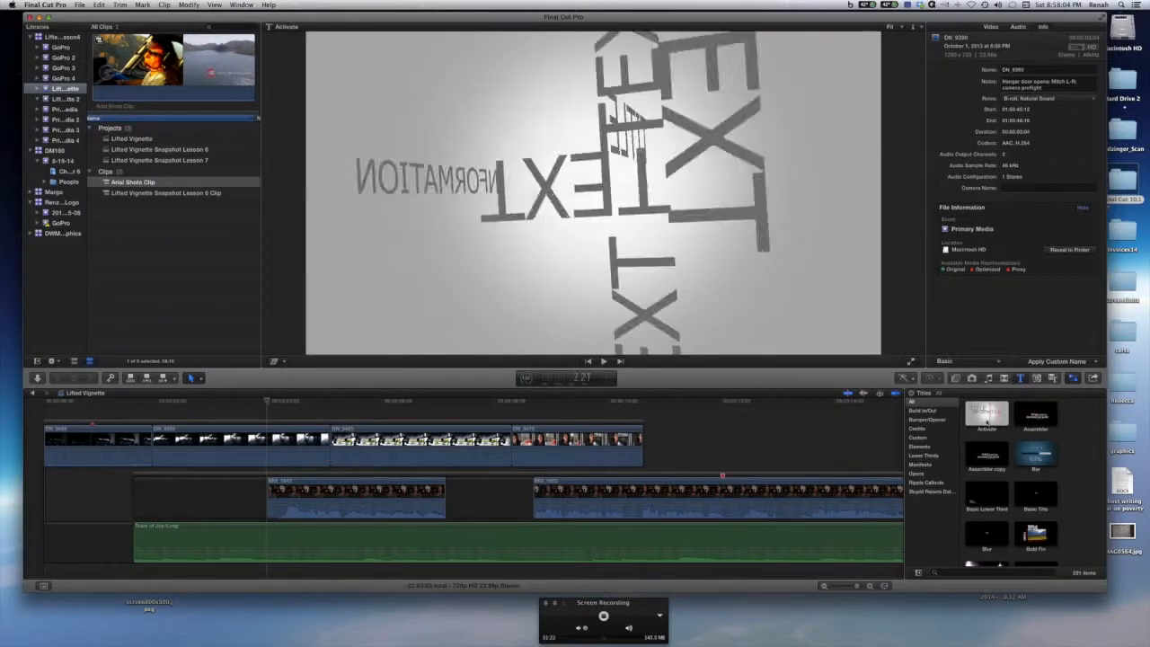
Skim through the title previews in the Titles browser, such as Activate, Build Fin and Date/Time.
{"action": "mouse_move", "coordinate": [766, 622]}
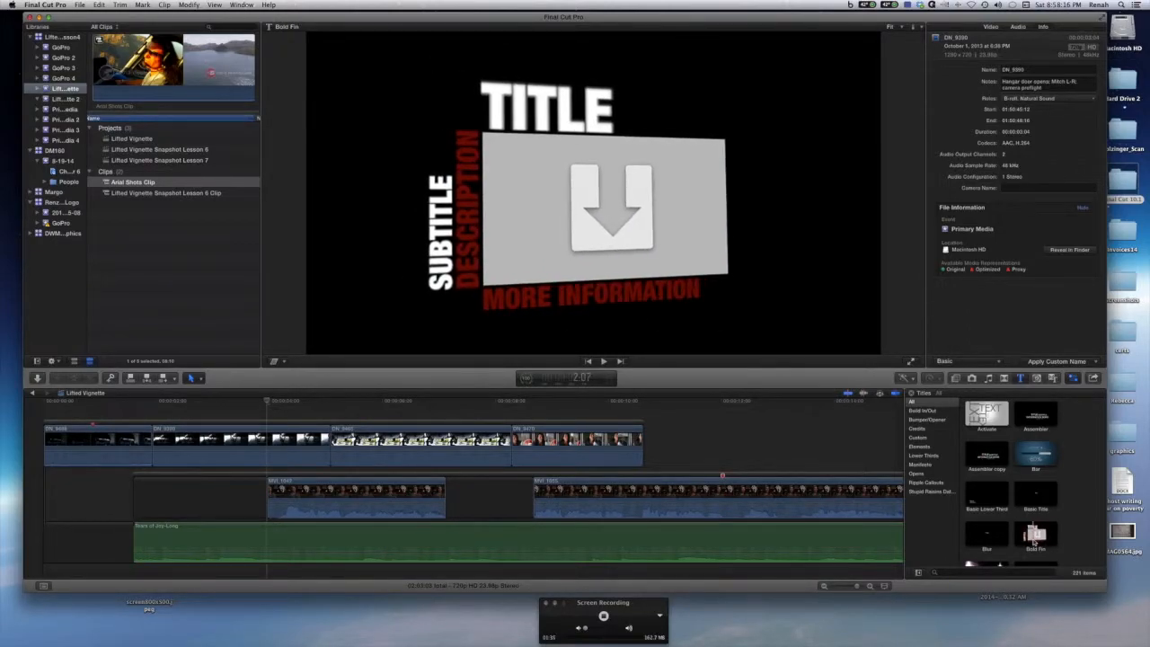
{"action": "scroll", "coordinate": [1031, 536], "scroll_direction": "down", "scroll_amount": 2}
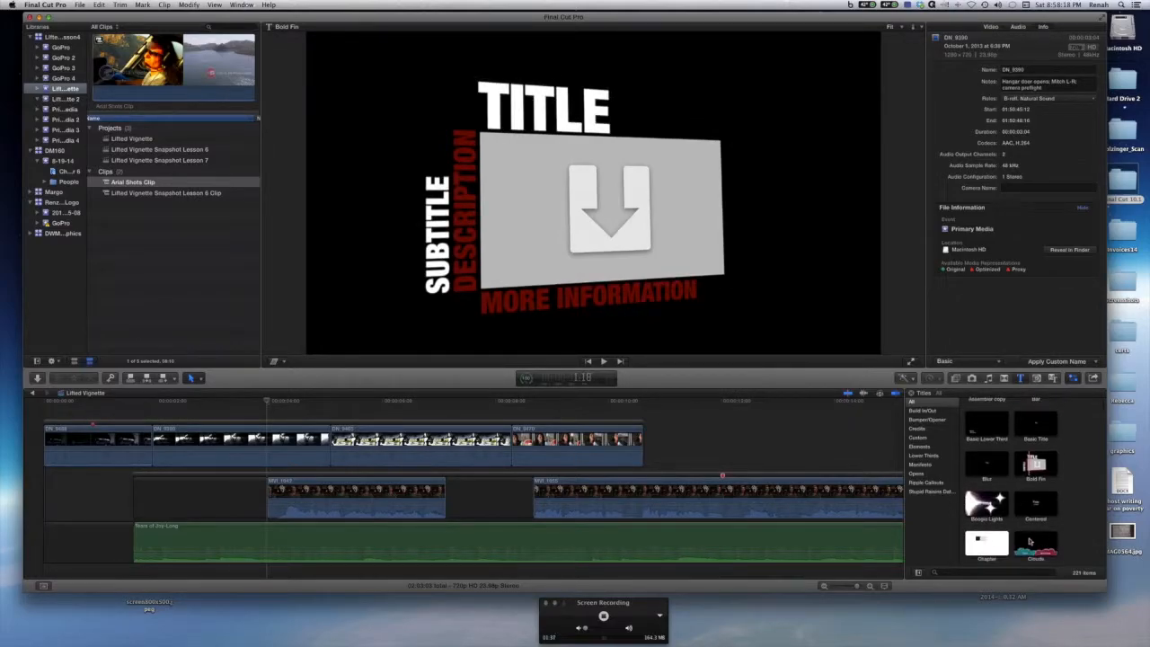
{"action": "scroll", "coordinate": [1031, 541], "scroll_direction": "down", "scroll_amount": 5}
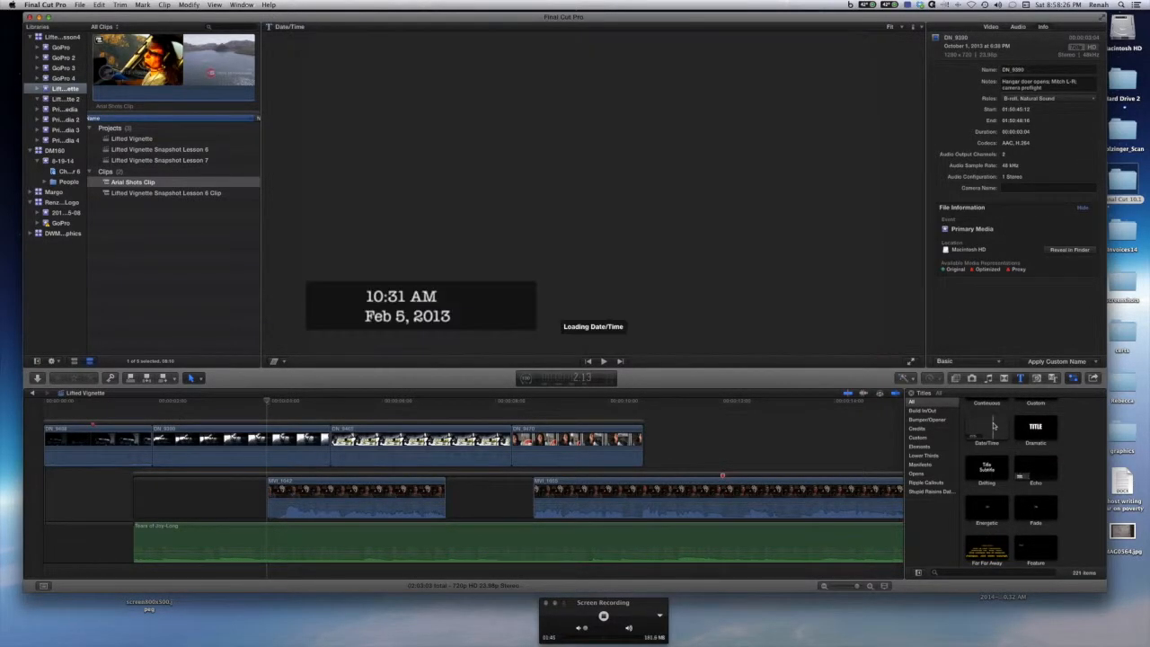
{"action": "scroll", "coordinate": [988, 427], "scroll_direction": "up", "scroll_amount": 5}
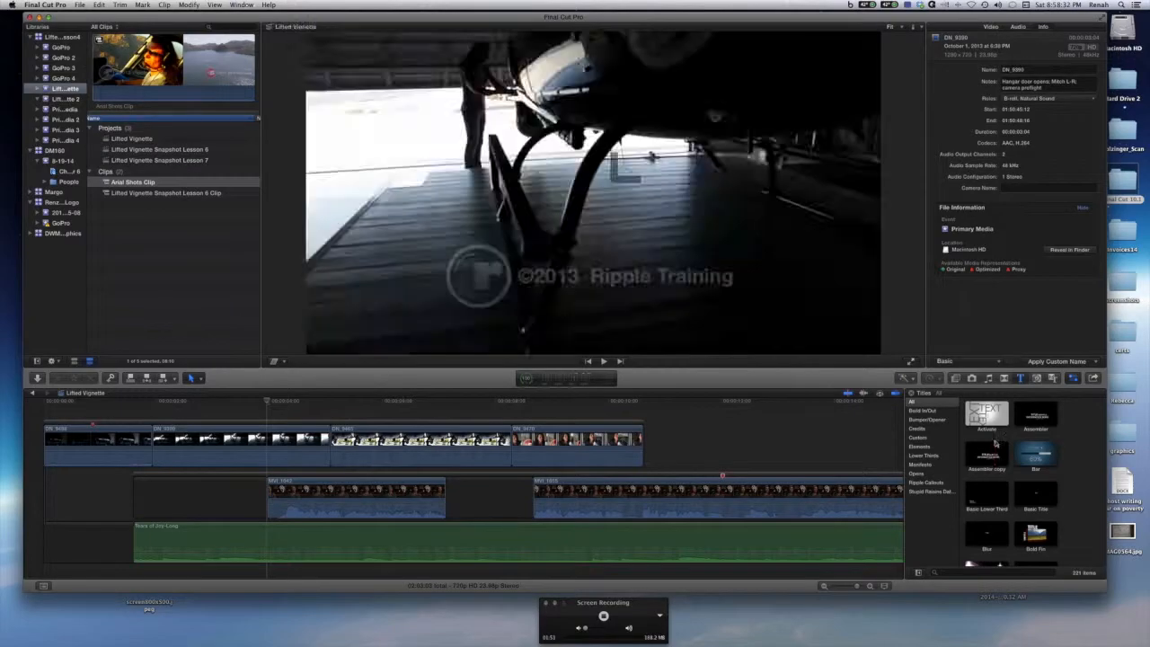
Place the playhead over the interview clip and add the Assembler copy title there as a connected title.
{"action": "mouse_move", "coordinate": [269, 400]}
{"action": "left_mouse_down"}
{"action": "mouse_move", "coordinate": [331, 404]}
{"action": "mouse_move", "coordinate": [260, 404]}
{"action": "left_mouse_up"}
{"action": "key", "text": "space"}
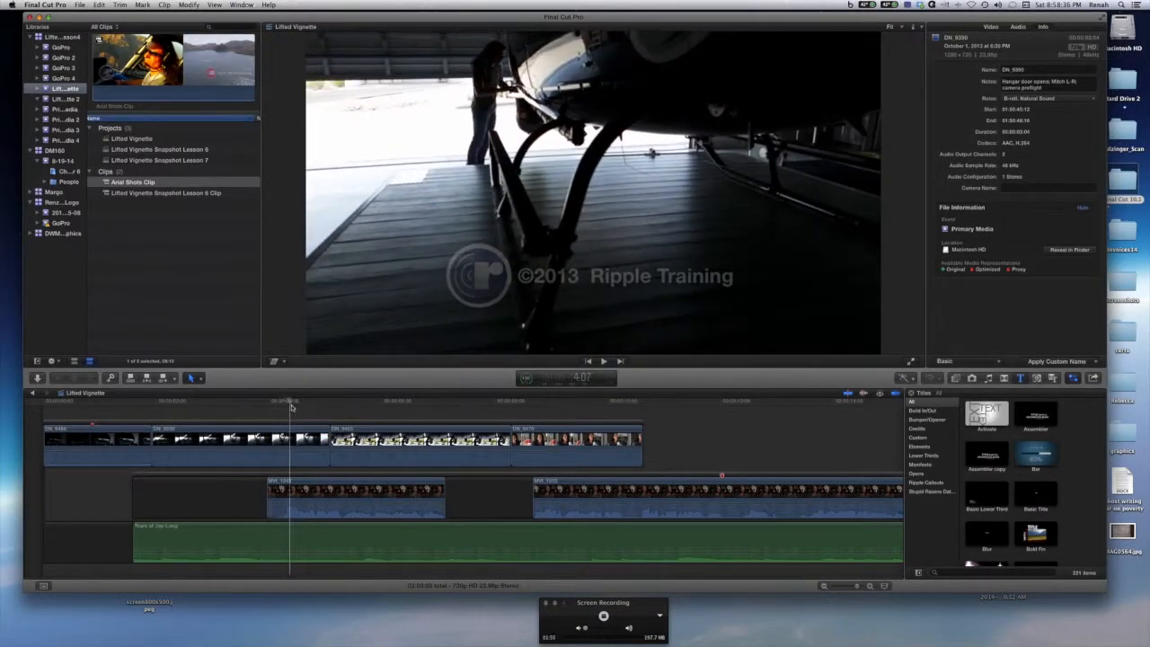
{"action": "left_click", "coordinate": [648, 435]}
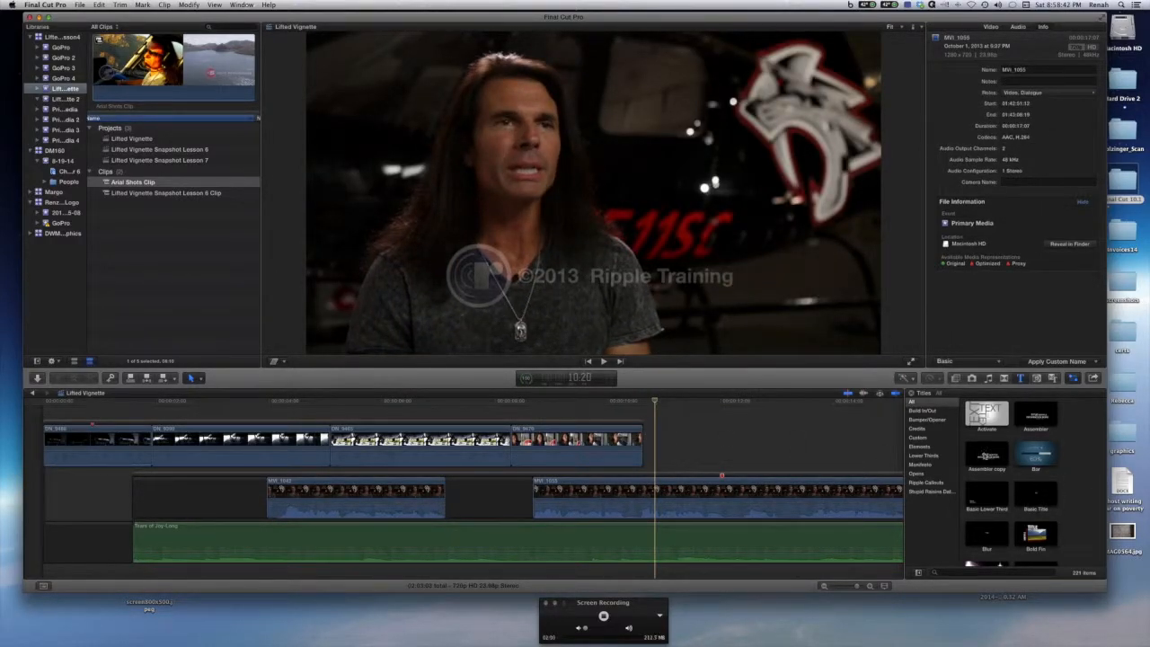
{"action": "double_click", "coordinate": [986, 457]}
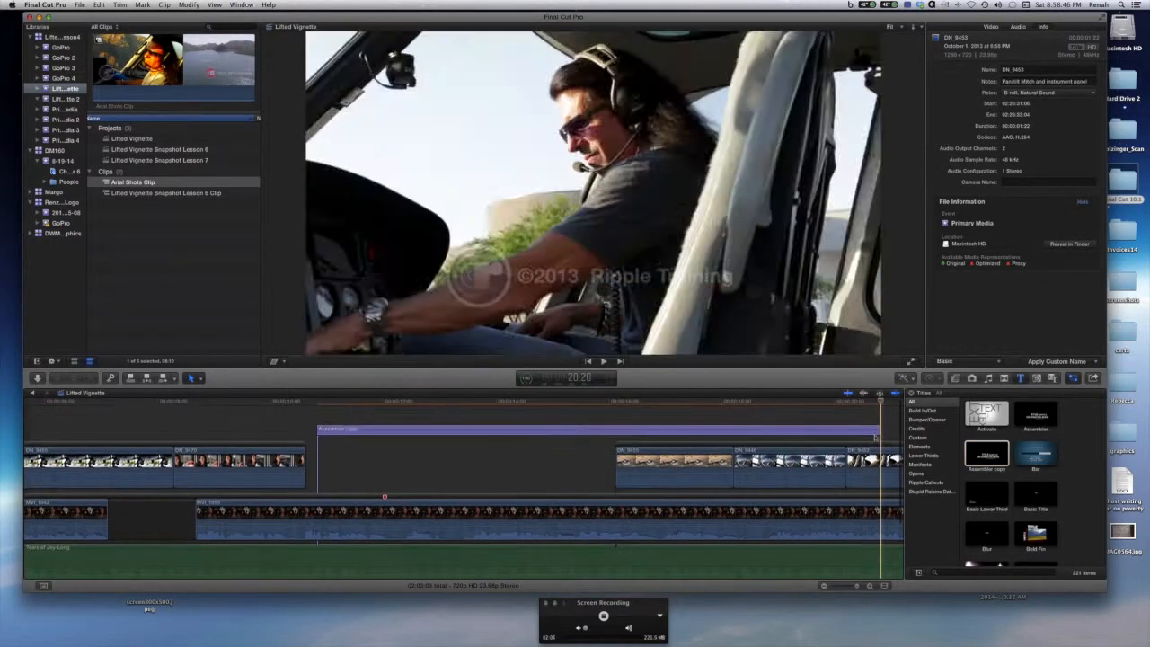
{"action": "key", "text": "space"}
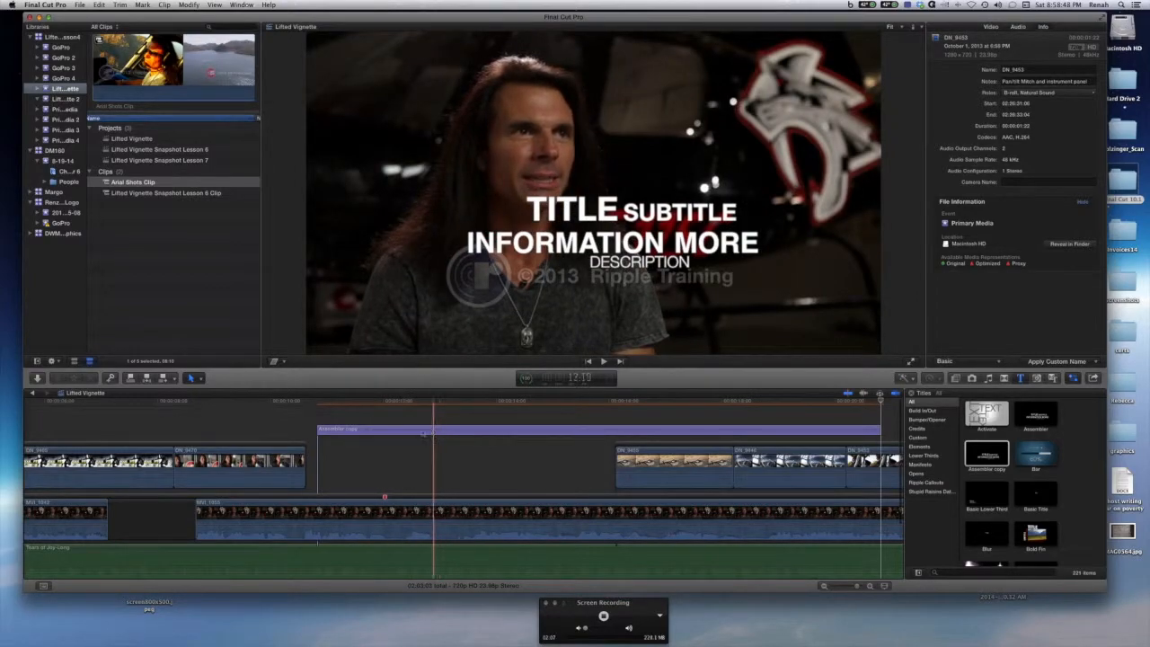
Shorten the Assembler copy title by trimming its end back toward the middle of the timeline.
{"action": "left_click_drag", "start_coordinate": [880, 429], "coordinate": [655, 430]}
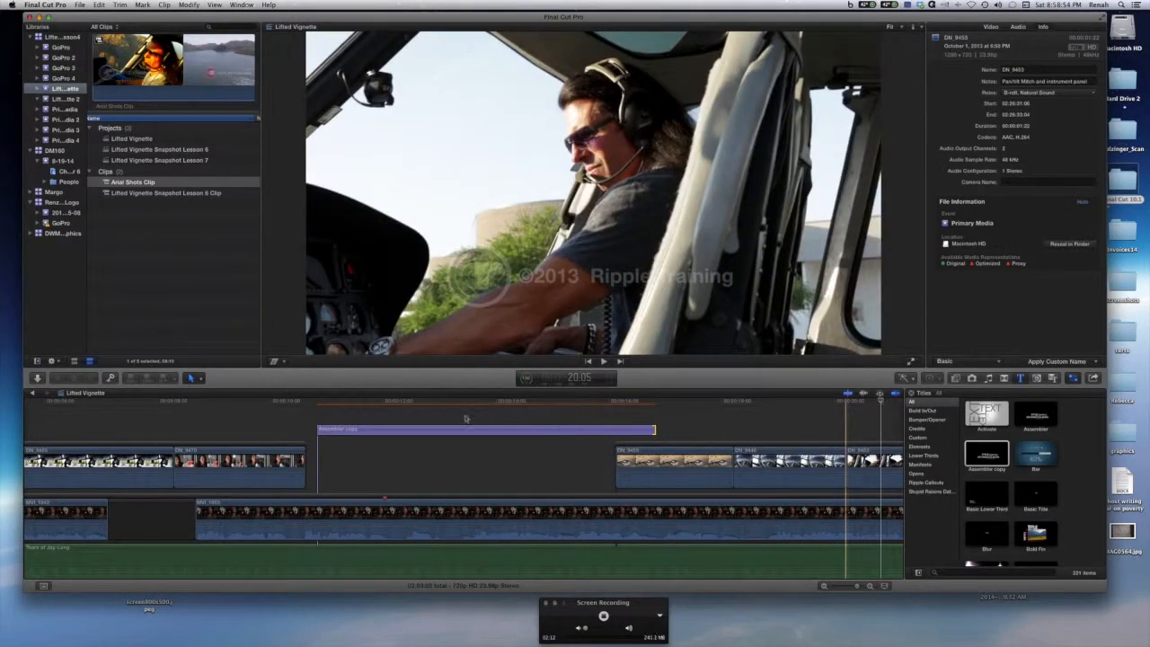
{"action": "left_click", "coordinate": [461, 402]}
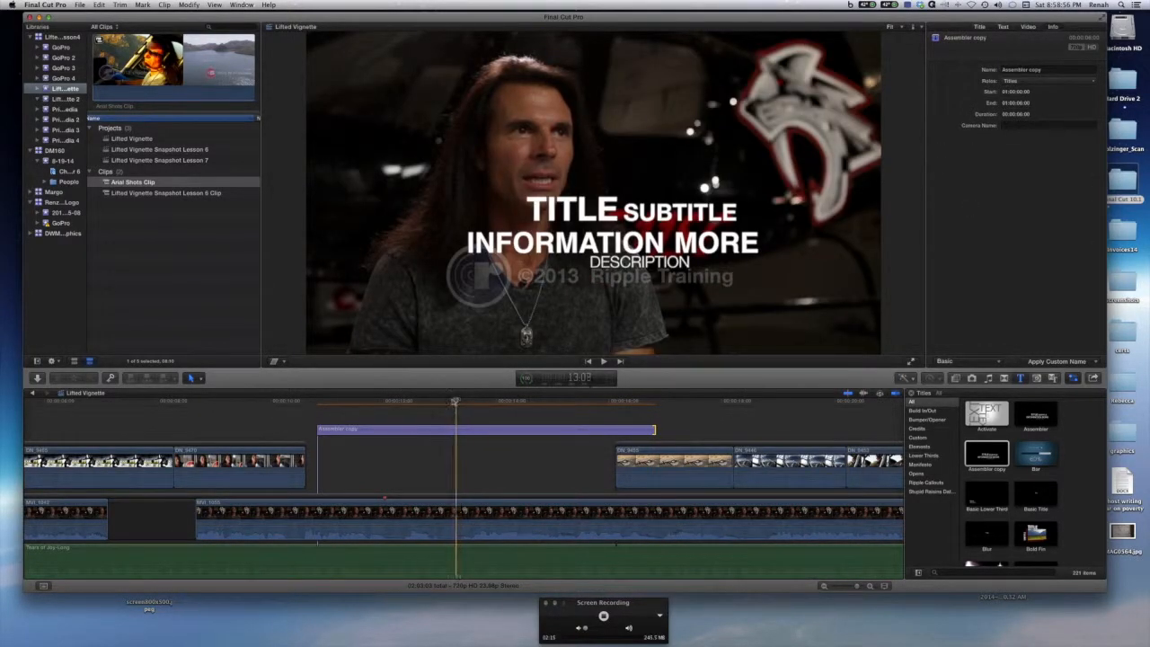
Select the Assembler copy title and compare its settings in the Title and Text inspectors.
{"action": "left_click", "coordinate": [484, 429]}
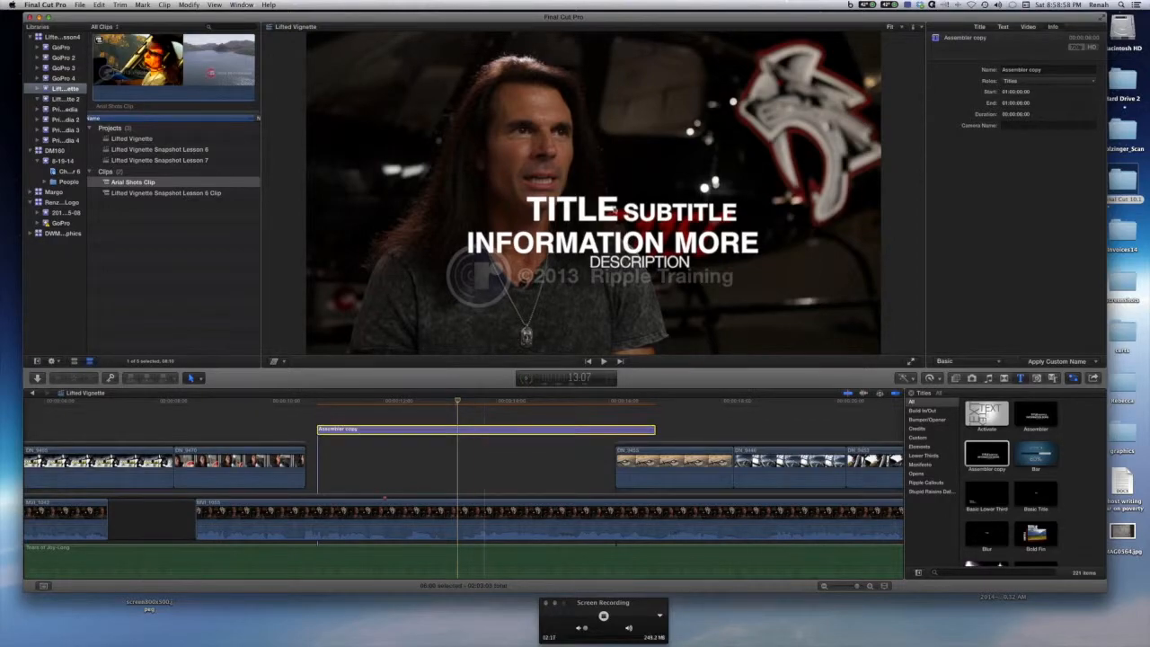
{"action": "left_click", "coordinate": [589, 242]}
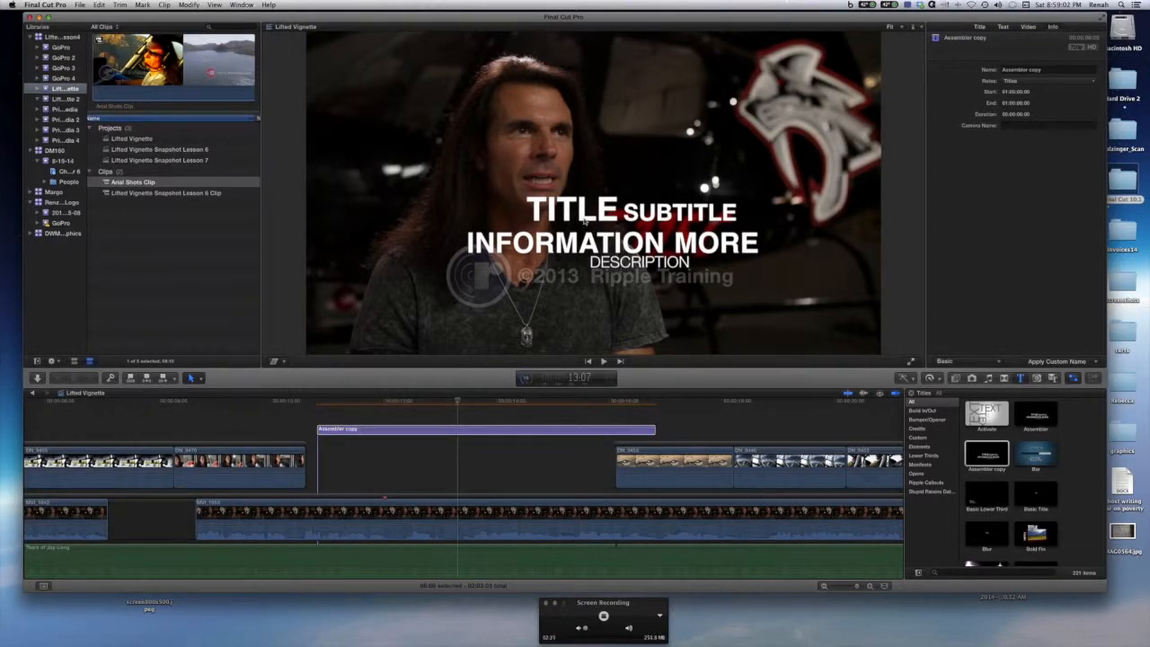
{"action": "left_click", "coordinate": [1003, 26]}
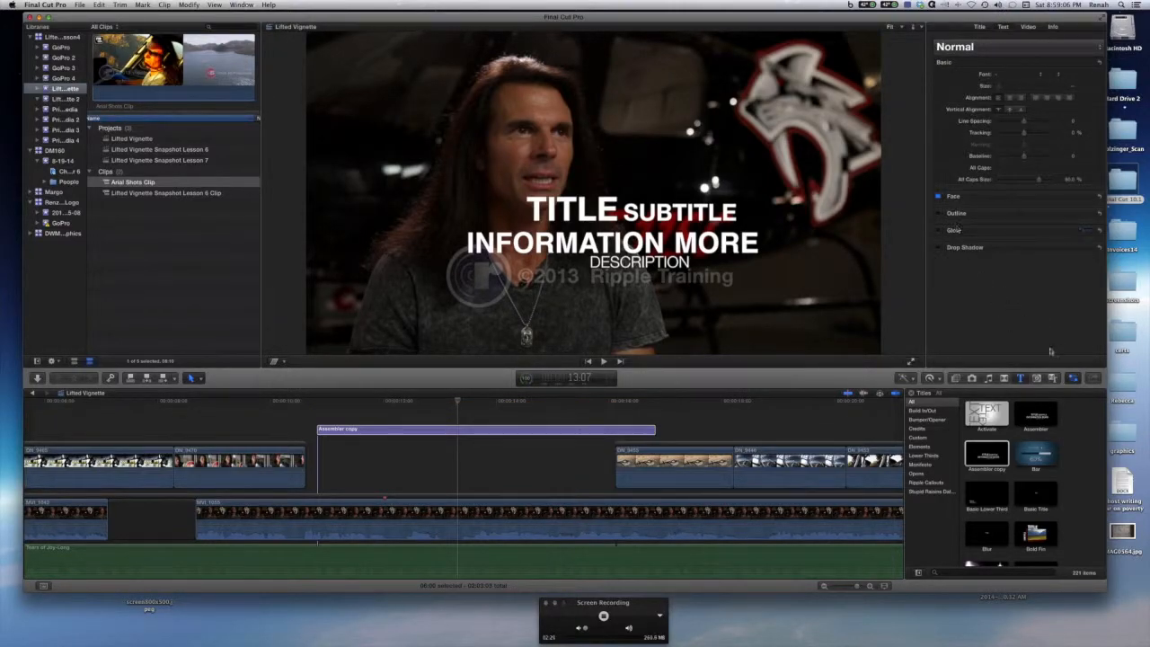
{"action": "left_click", "coordinate": [979, 27]}
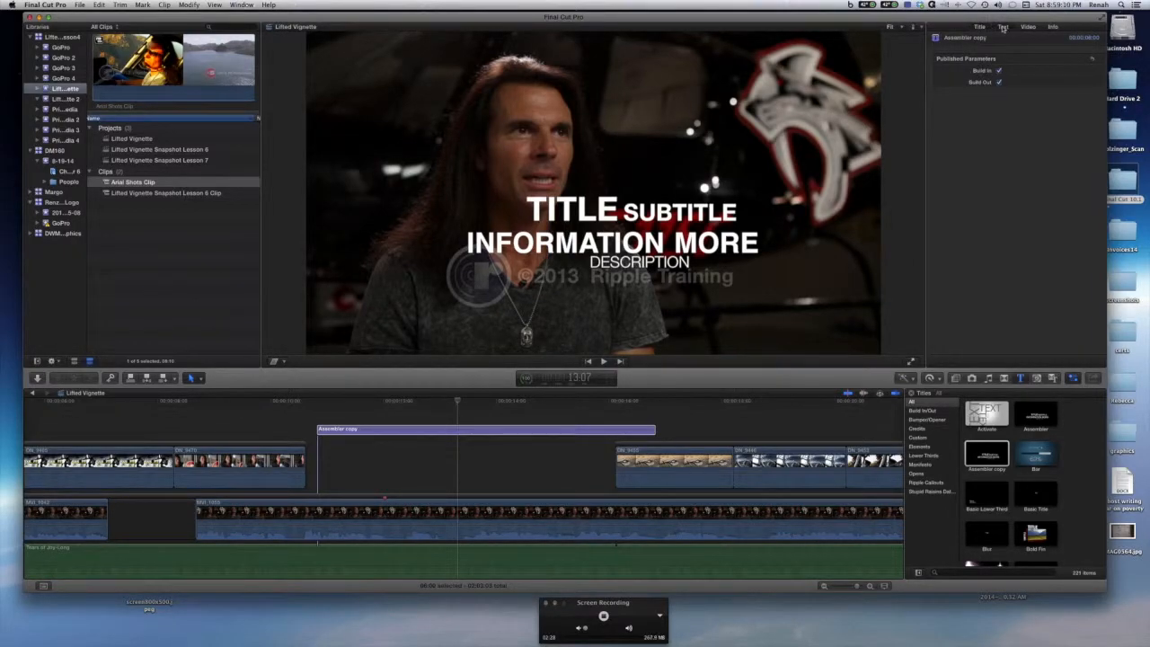
{"action": "left_click", "coordinate": [1003, 27]}
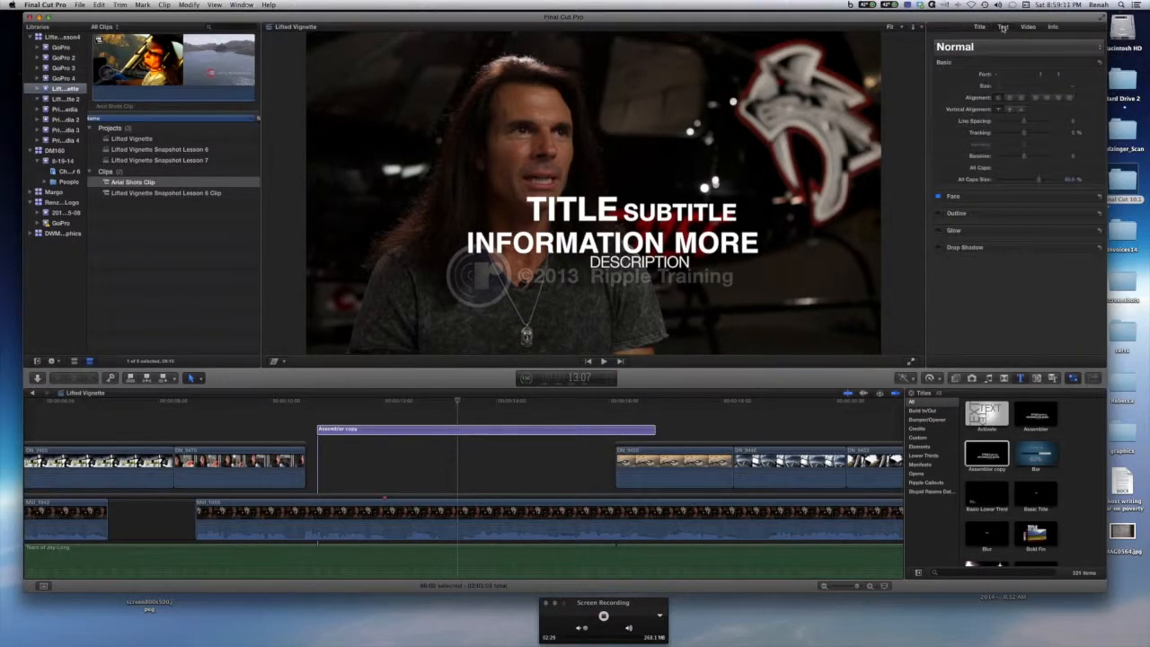
{"action": "left_click", "coordinate": [482, 437]}
{"action": "left_click", "coordinate": [478, 429]}
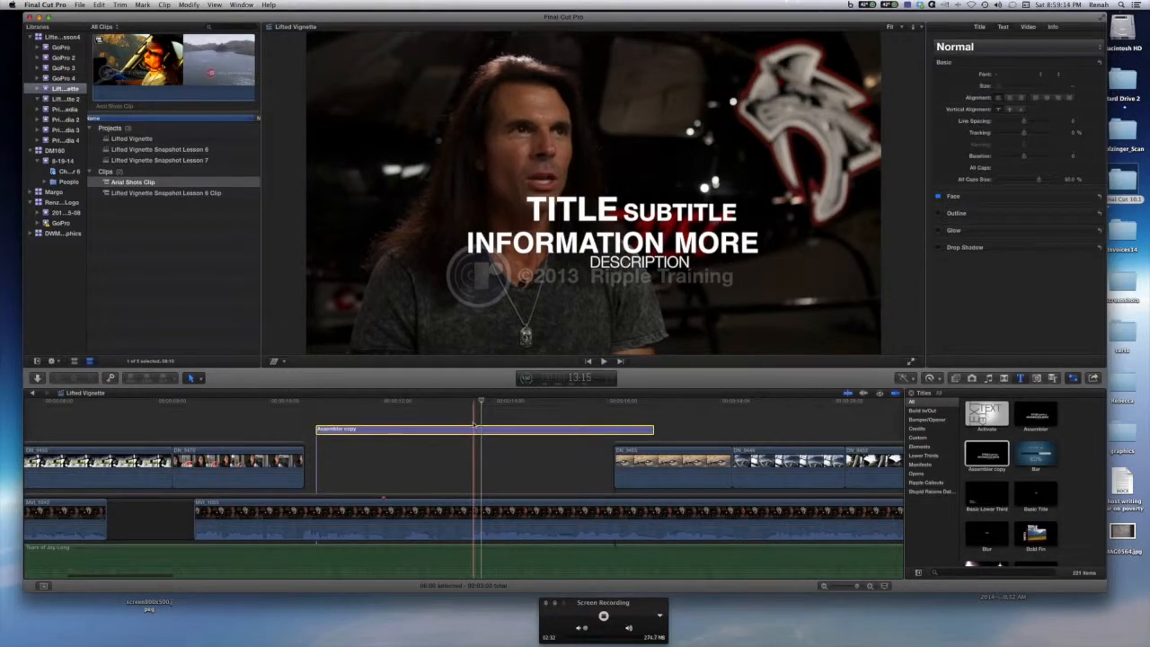
{"action": "left_click", "coordinate": [578, 243]}
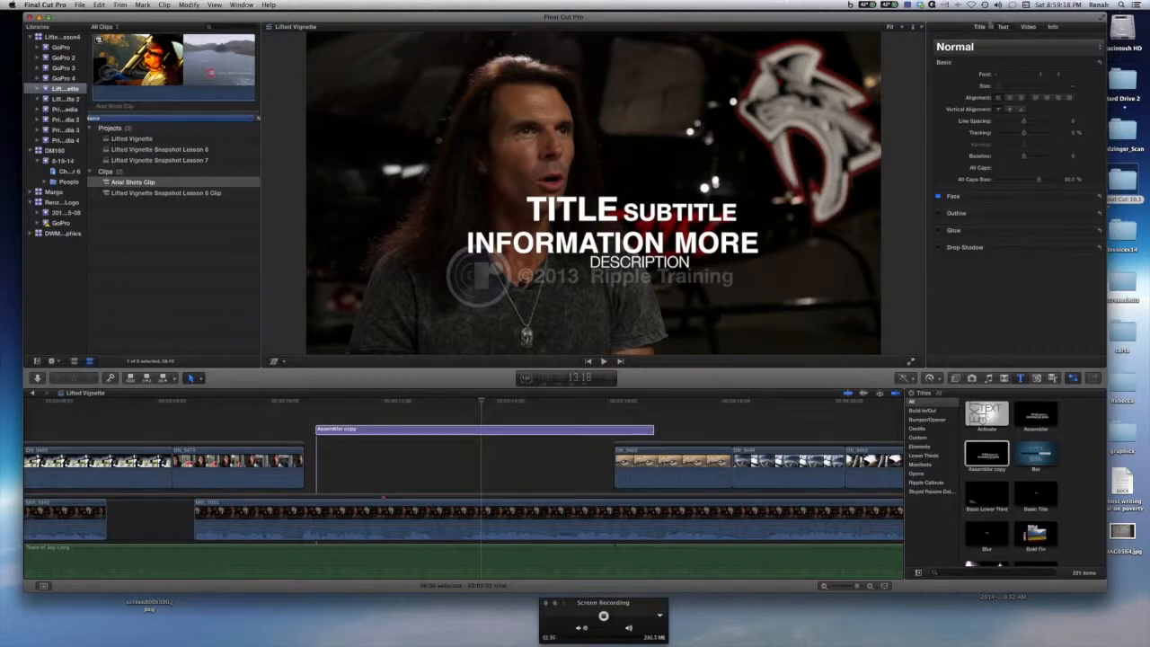
{"action": "left_click", "coordinate": [980, 27]}
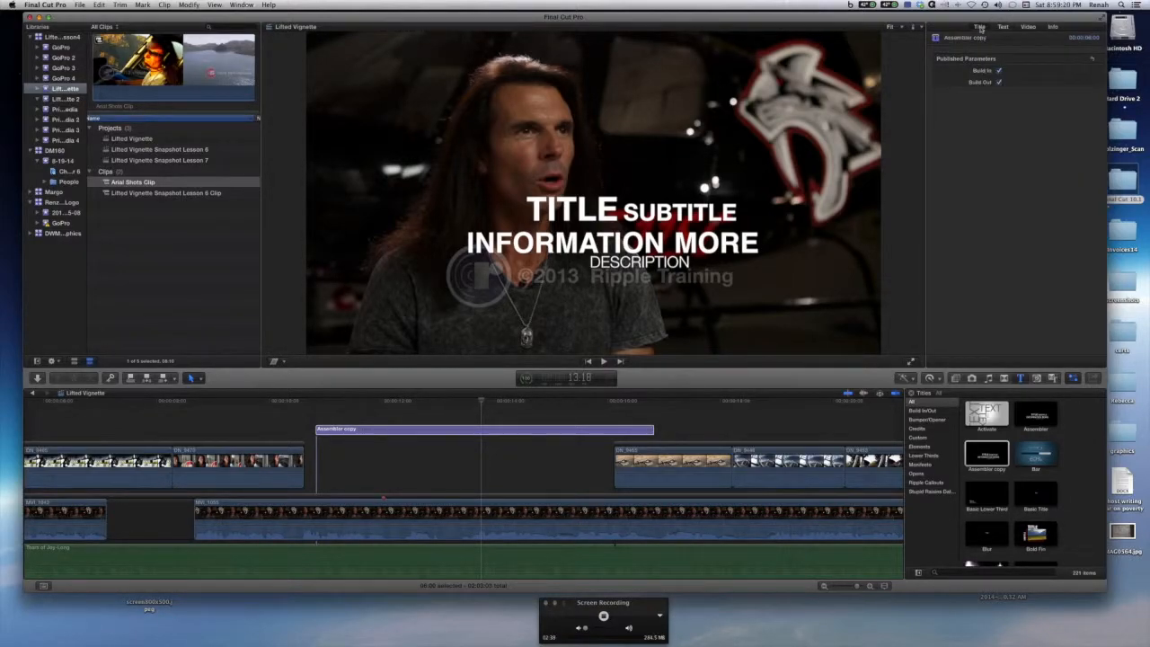
{"action": "left_click", "coordinate": [1004, 27]}
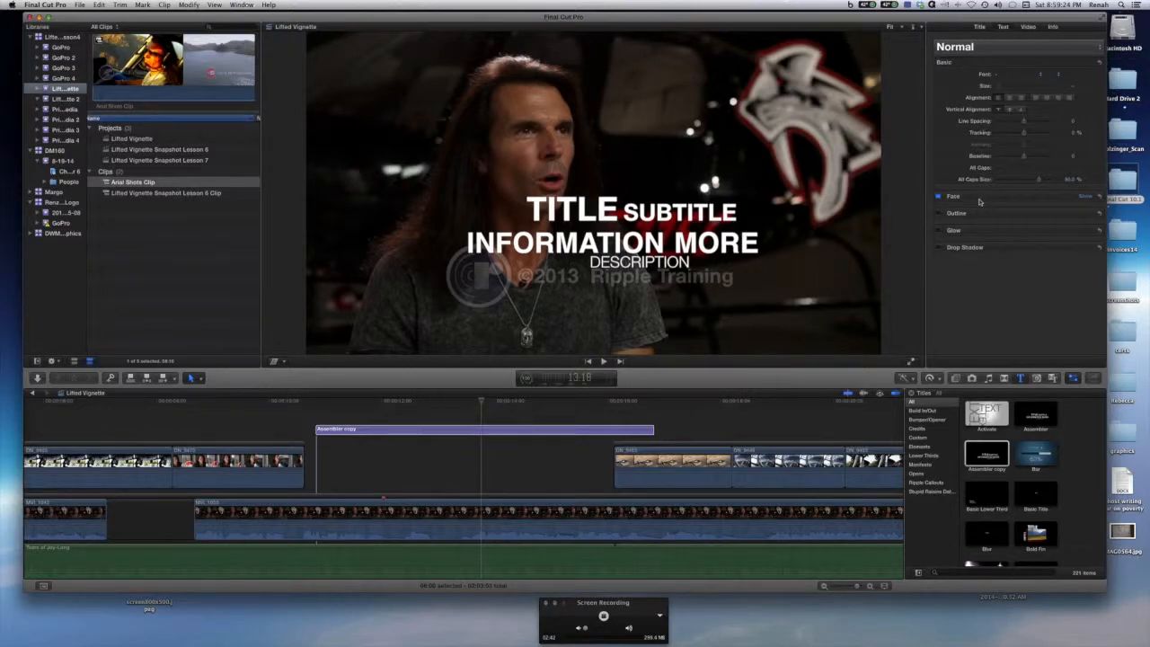
Expand the Outline, Glow, Drop Shadow and Face sections of the title's Text inspector to examine their options.
{"action": "left_click", "coordinate": [1084, 213]}
{"action": "left_click", "coordinate": [1085, 214]}
{"action": "left_click", "coordinate": [1085, 231]}
{"action": "left_click", "coordinate": [1088, 233]}
{"action": "left_click", "coordinate": [1086, 248]}
{"action": "left_click", "coordinate": [1086, 249]}
{"action": "left_click", "coordinate": [938, 197]}
{"action": "left_click", "coordinate": [939, 197]}
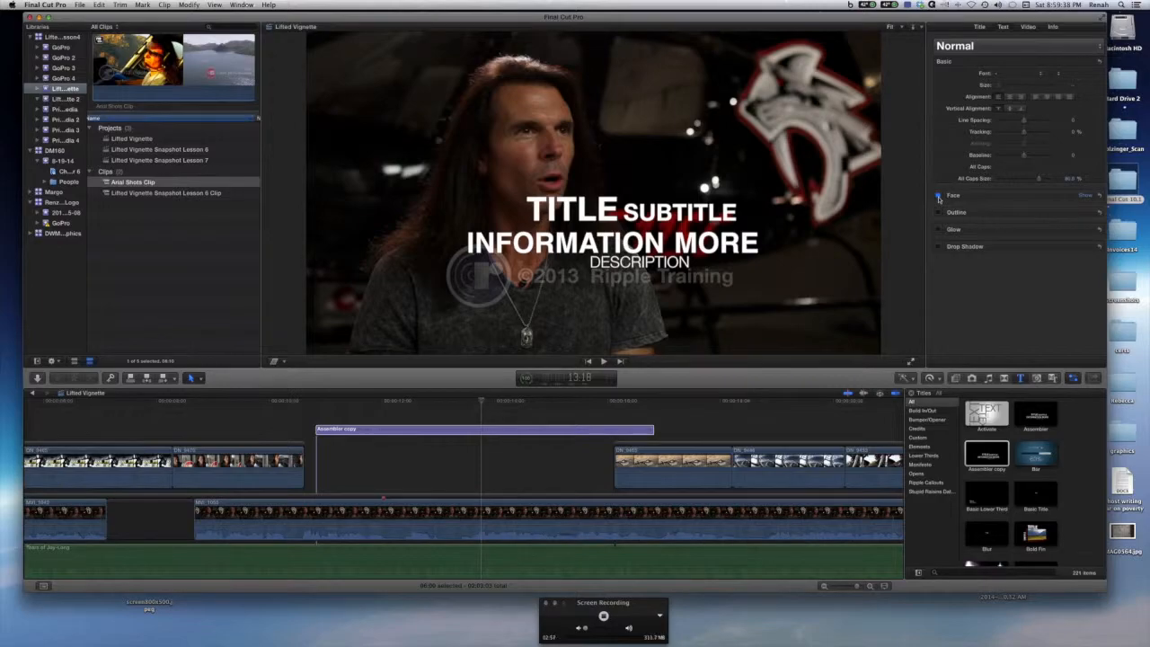
{"action": "left_click", "coordinate": [1085, 199]}
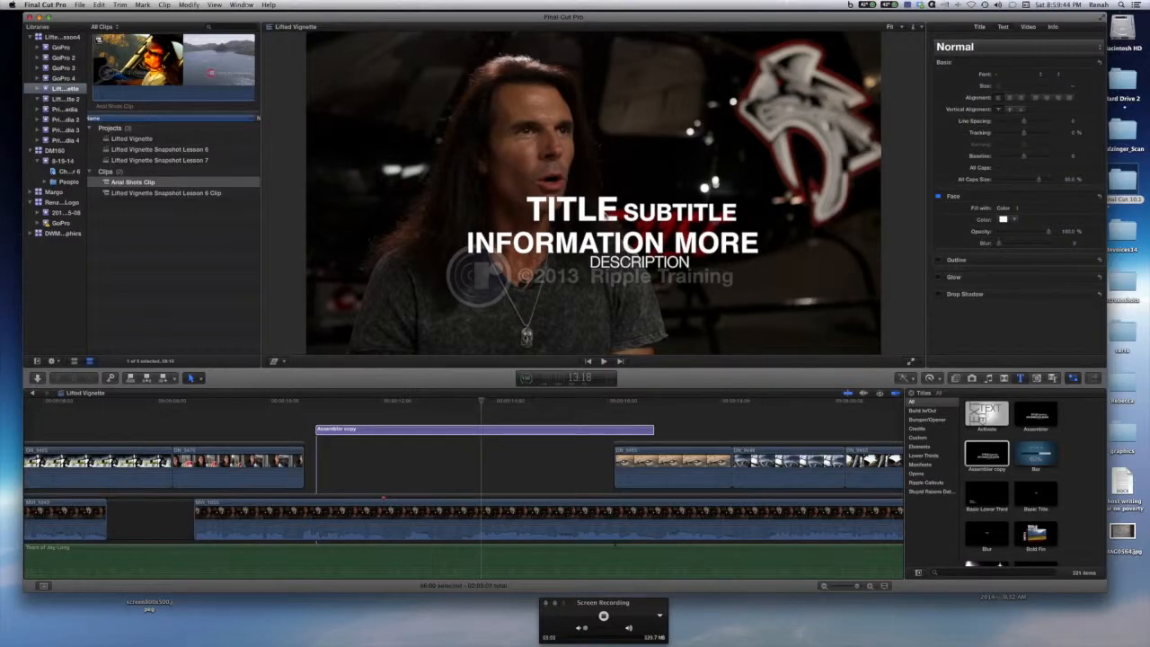
{"action": "left_click", "coordinate": [980, 28]}
{"action": "left_click", "coordinate": [1004, 28]}
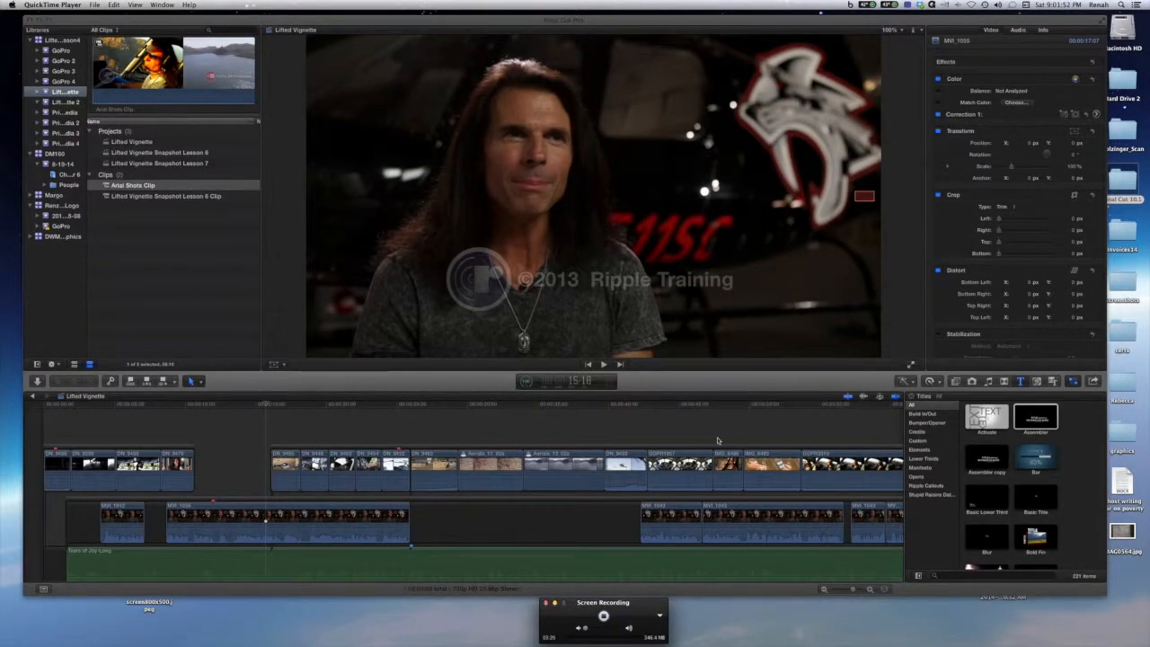
Preview the Basic Lower Third title in the Titles browser.
{"action": "scroll", "coordinate": [1051, 440], "scroll_direction": "down", "scroll_amount": 3}
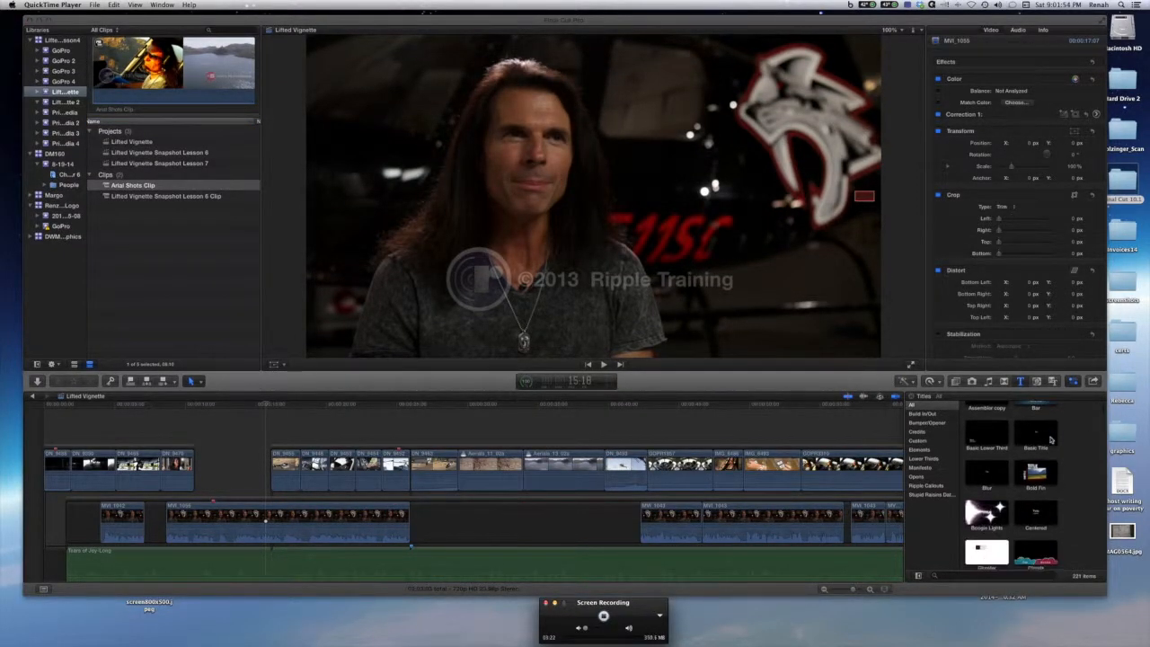
{"action": "left_click", "coordinate": [996, 439]}
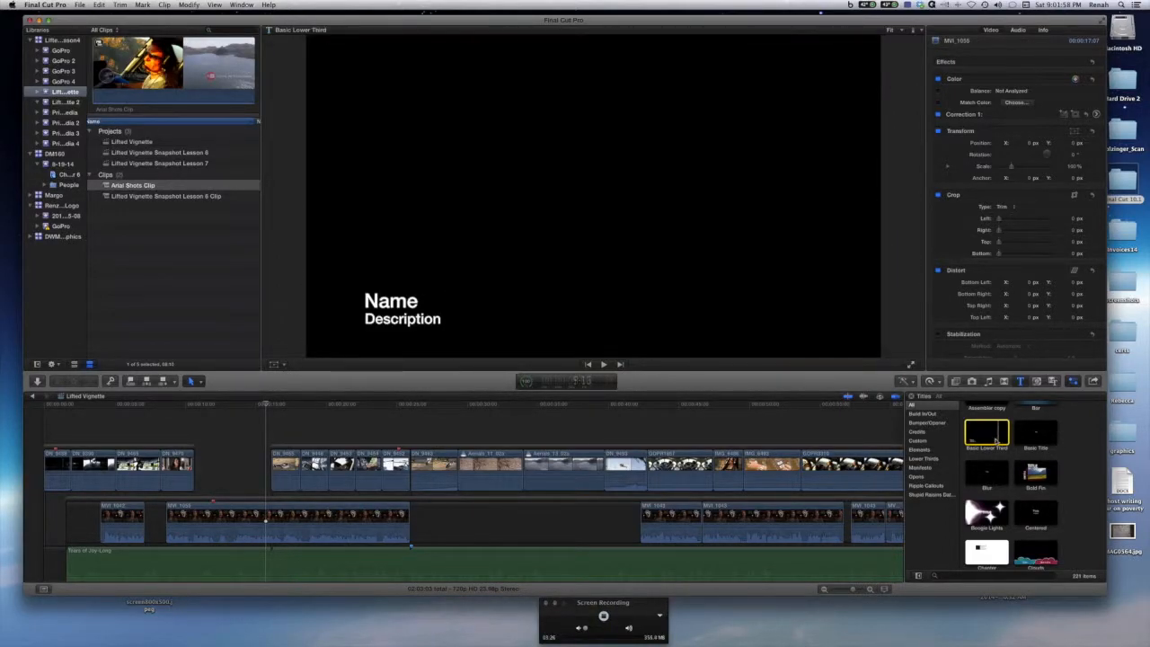
Add the Basic Lower Third title above the interview clip near the start of the timeline and play it back.
{"action": "left_click_drag", "start_coordinate": [987, 436], "coordinate": [219, 420]}
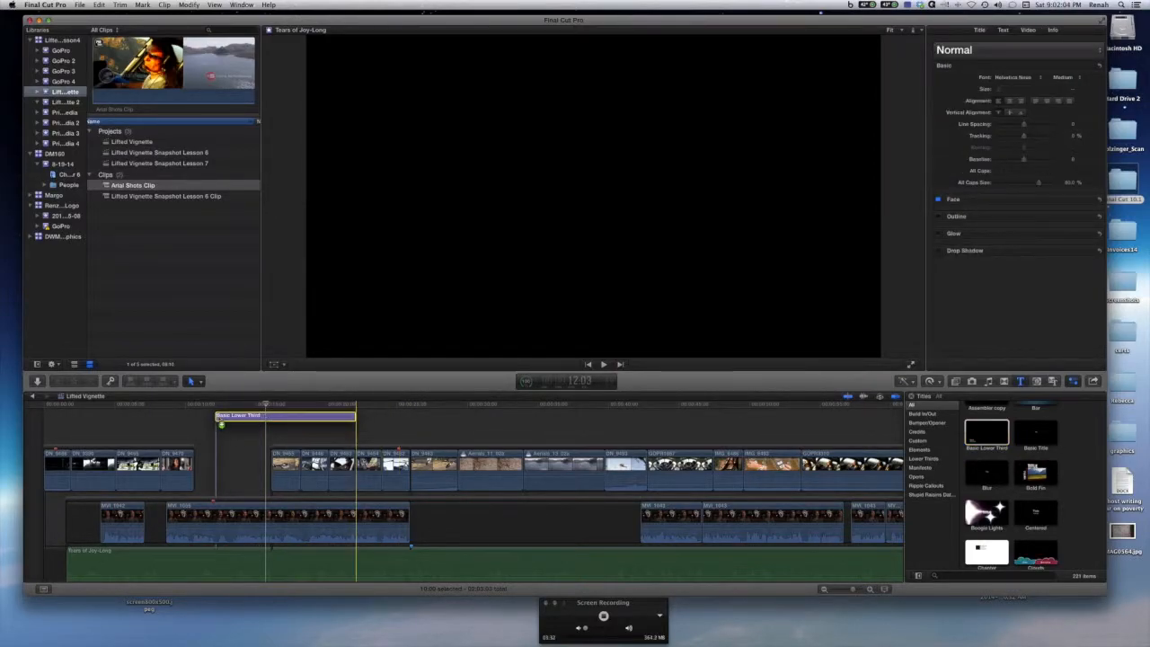
{"action": "key", "text": "space"}
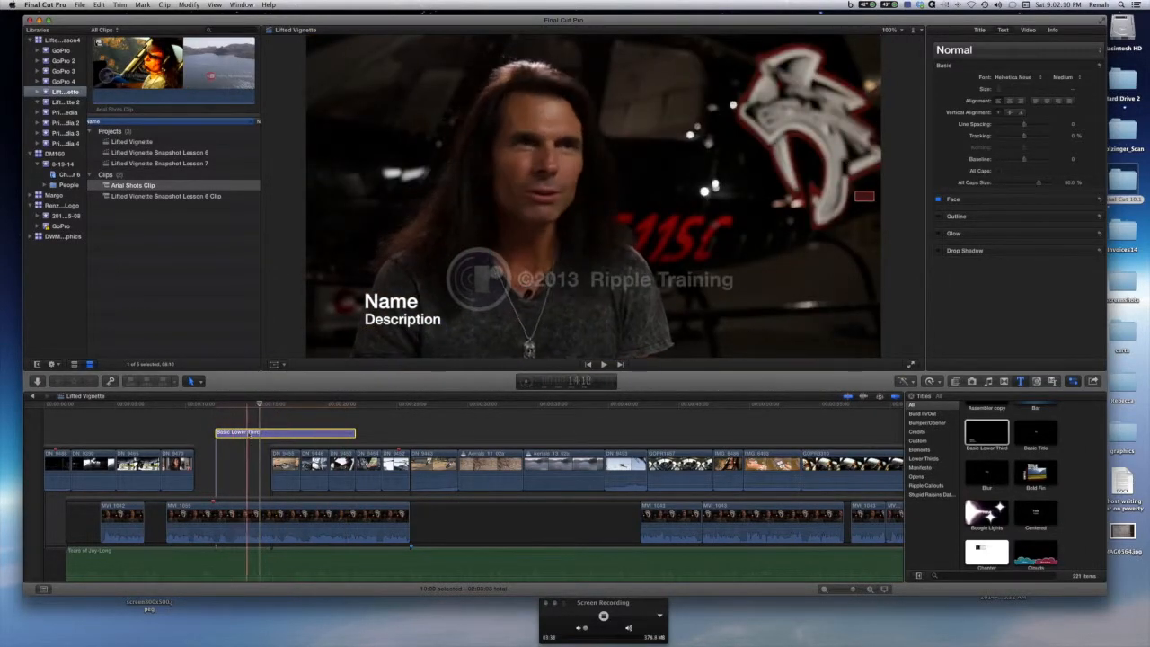
Replace the lower third's Name text with Mitch.
{"action": "left_click", "coordinate": [239, 438]}
{"action": "left_click", "coordinate": [238, 434]}
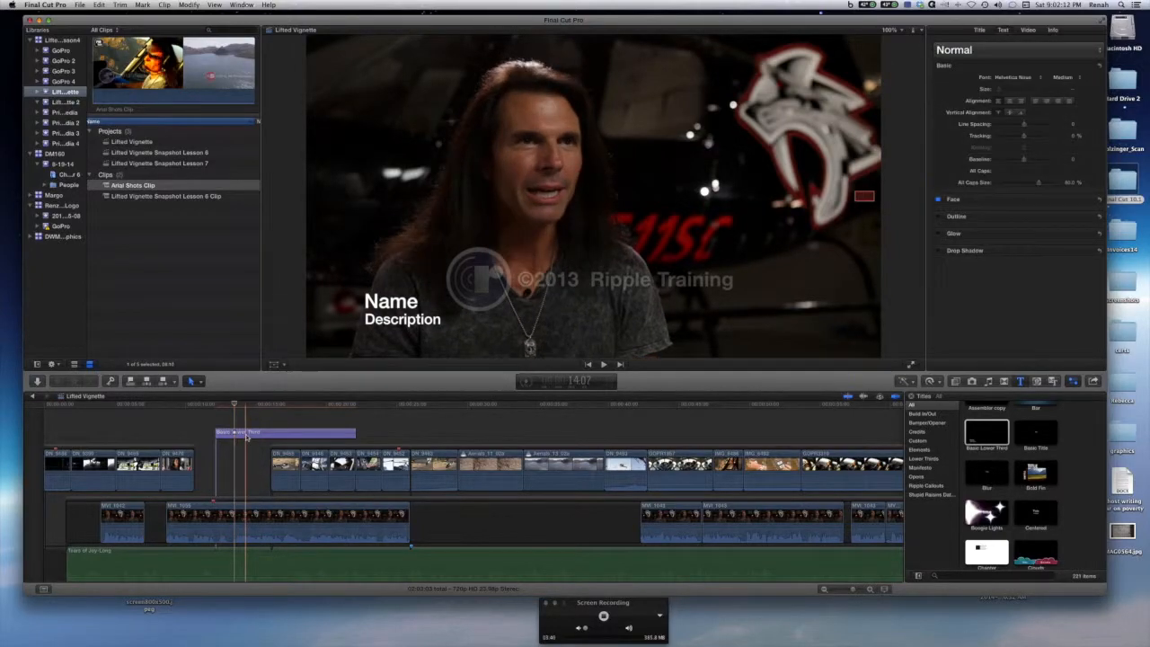
{"action": "double_click", "coordinate": [393, 302]}
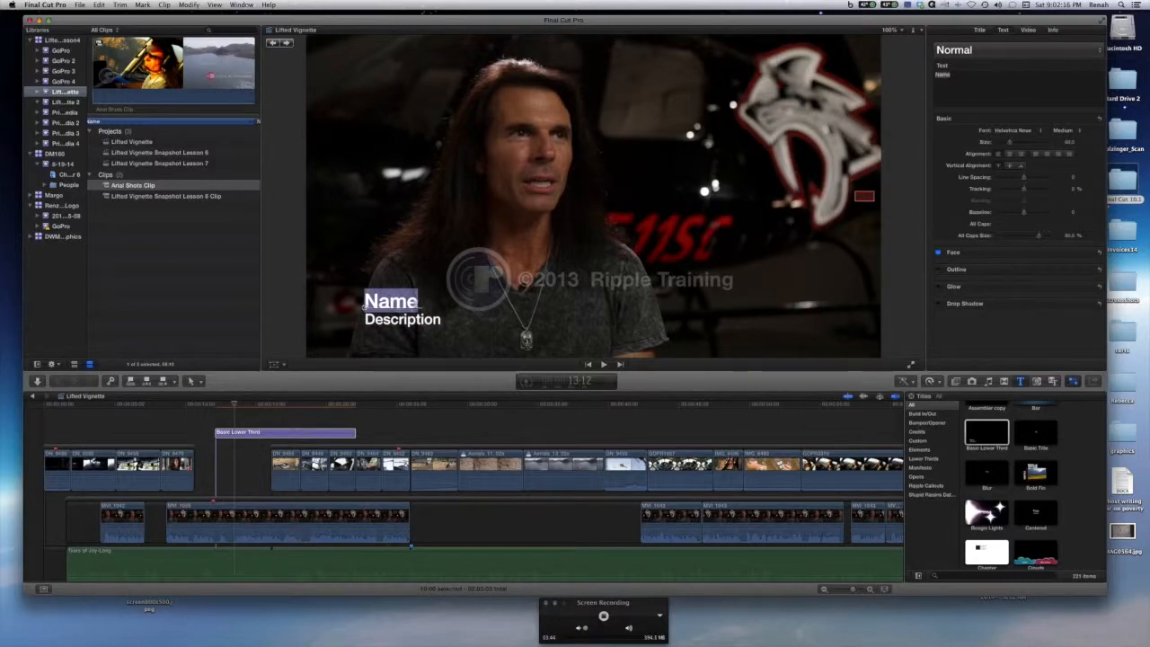
{"action": "left_click", "coordinate": [418, 303]}
{"action": "left_click_drag", "start_coordinate": [419, 303], "coordinate": [366, 303]}
{"action": "type", "text": "Mitch"}
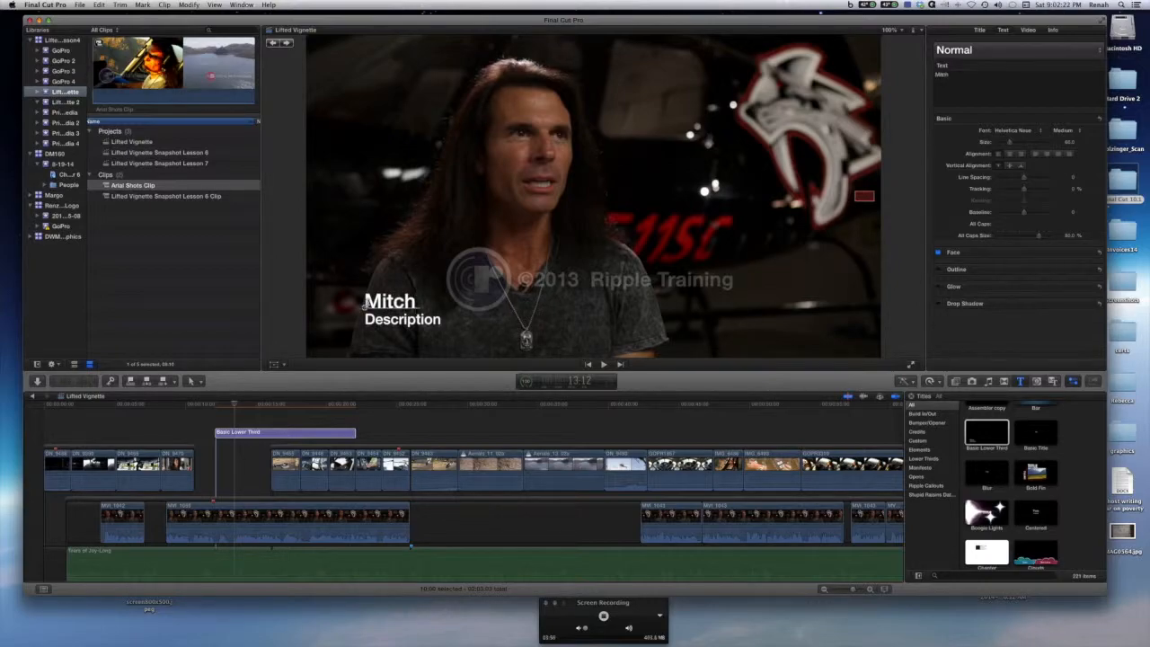
Replace the lower third's Description text with Helicopter Pilot.
{"action": "left_click", "coordinate": [392, 318]}
{"action": "double_click", "coordinate": [400, 318]}
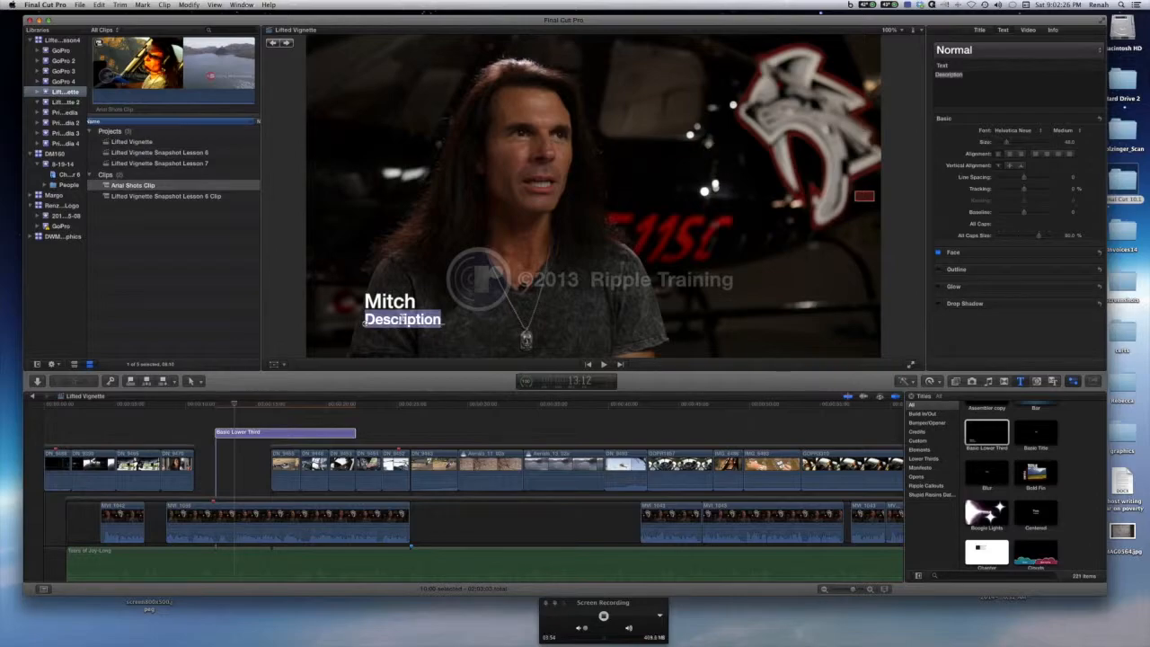
{"action": "type", "text": "Helicopt"}
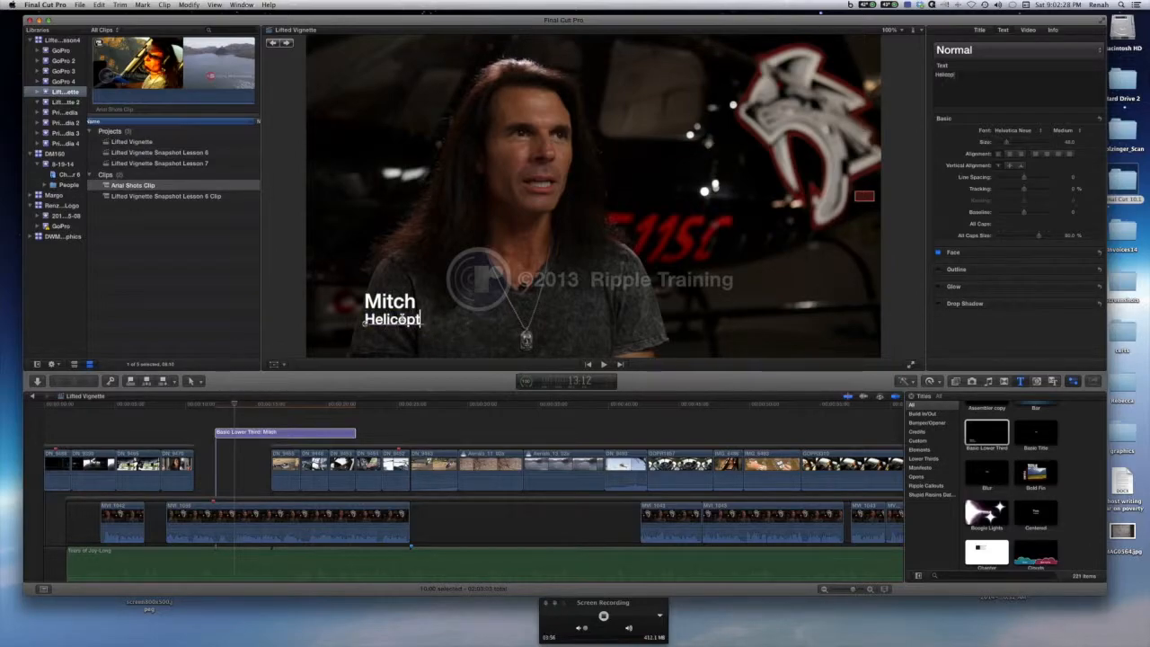
{"action": "type", "text": "er Pilot"}
{"action": "left_click", "coordinate": [431, 423]}
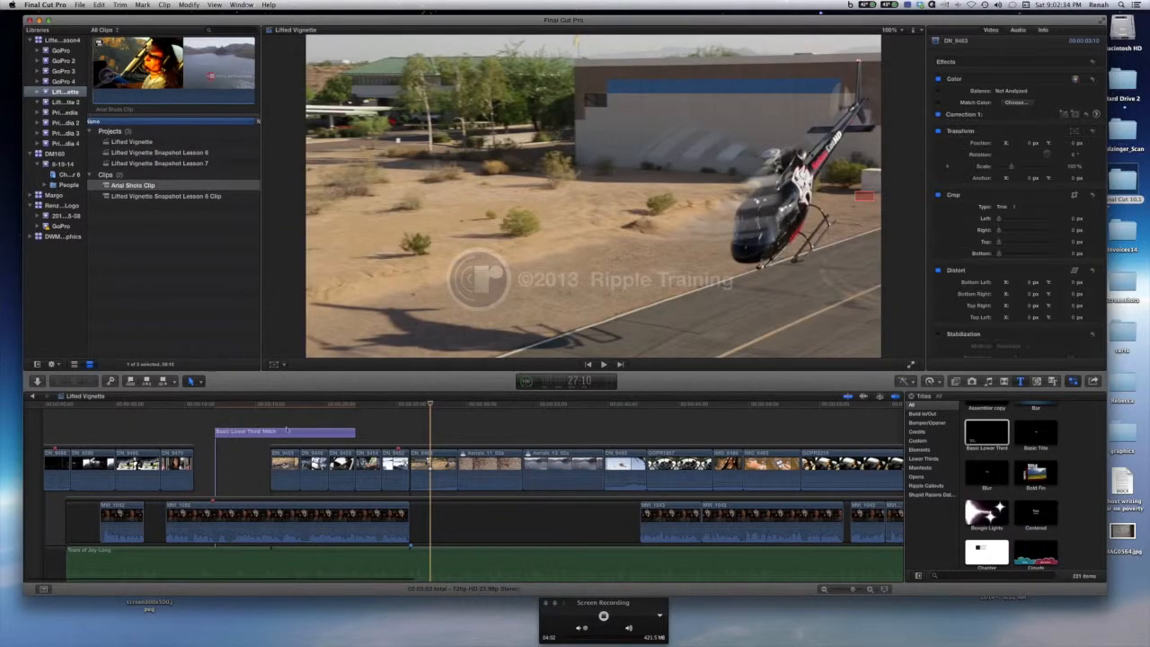
Try editing the description line through the inspector's text field, then remove the typed characters.
{"action": "left_click", "coordinate": [263, 407]}
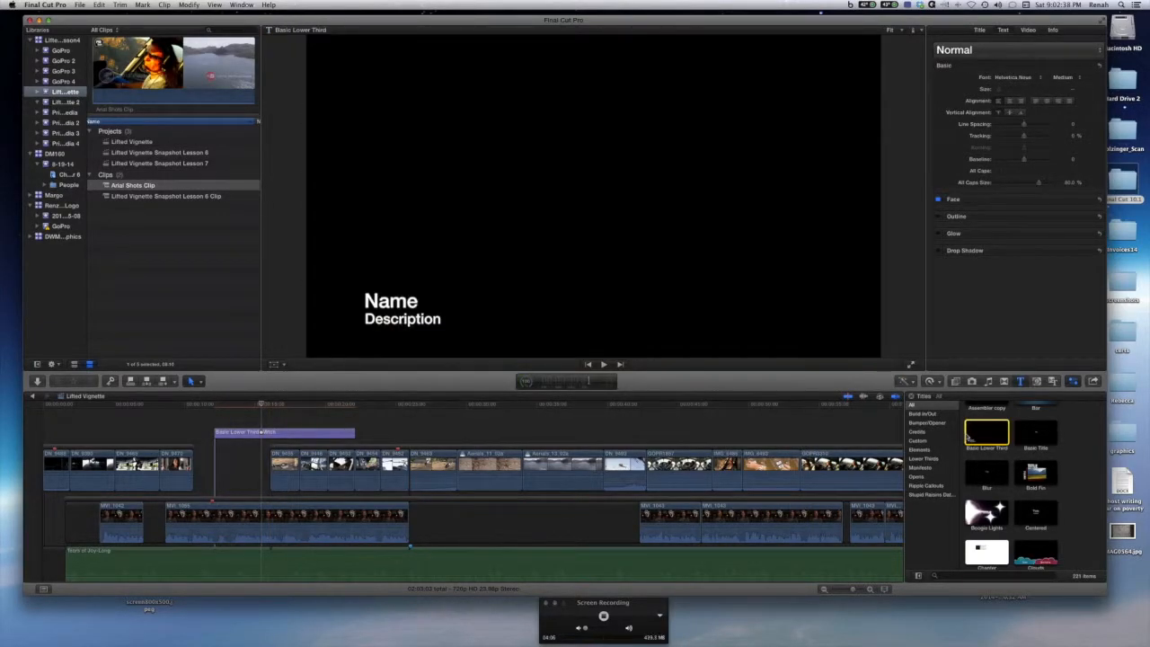
{"action": "left_click_drag", "start_coordinate": [263, 407], "coordinate": [253, 408]}
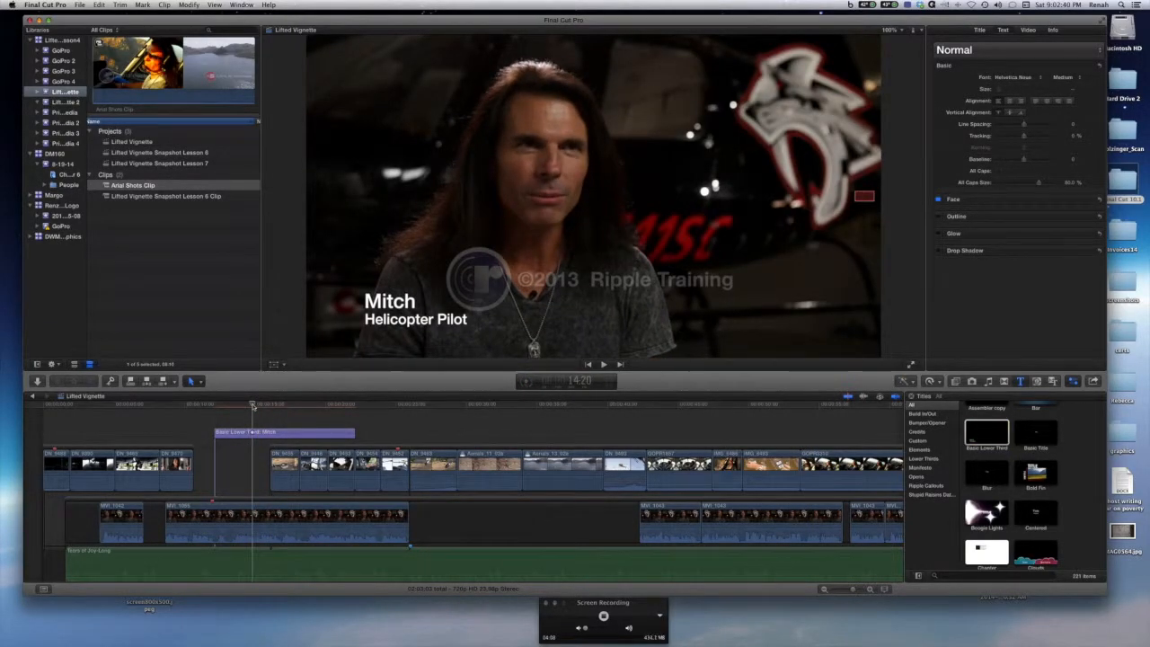
{"action": "left_click", "coordinate": [285, 435]}
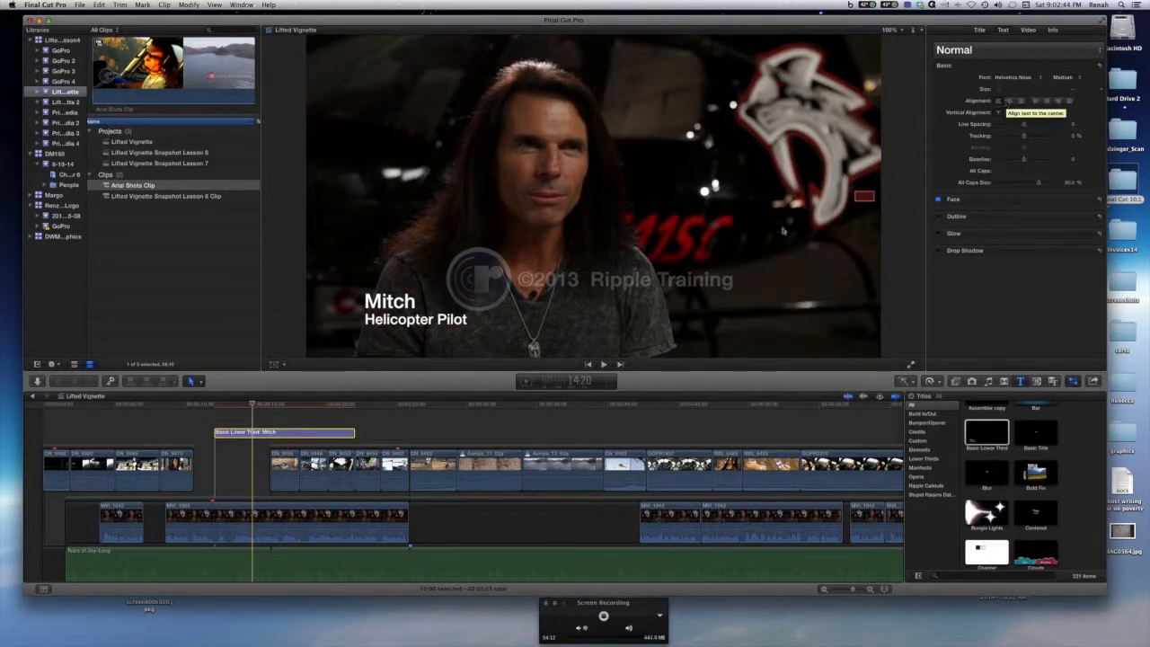
{"action": "left_click", "coordinate": [390, 310]}
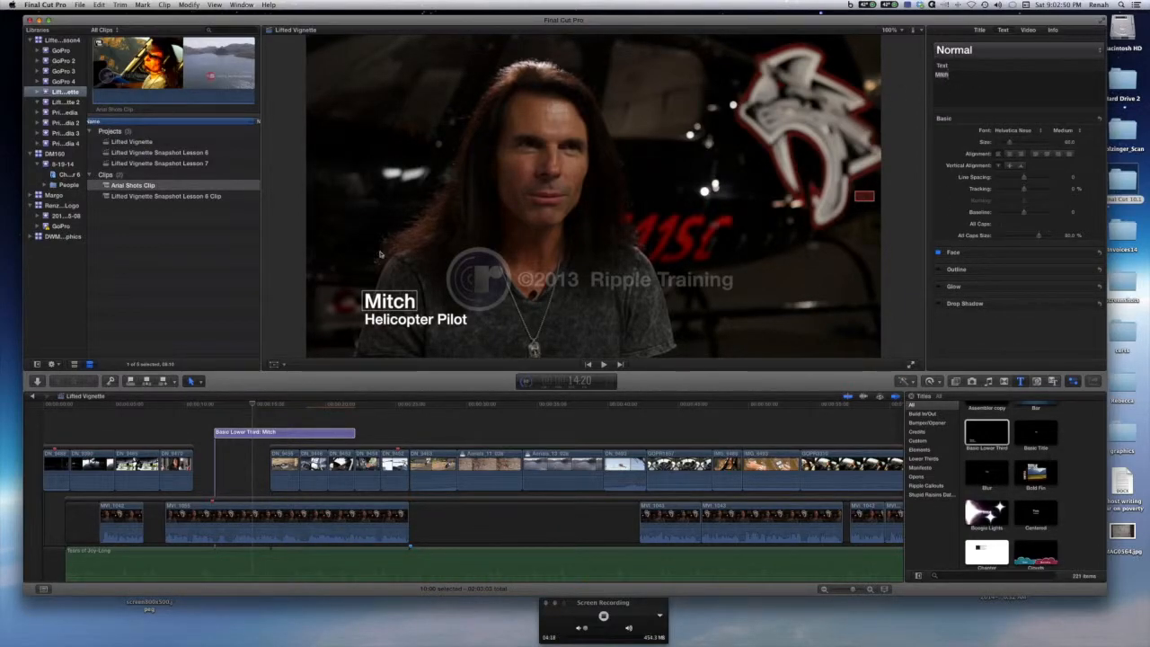
{"action": "left_click", "coordinate": [402, 321]}
{"action": "left_click", "coordinate": [968, 75]}
{"action": "type", "text": "Guy"}
{"action": "key", "text": "BackSpace"}
{"action": "key", "text": "BackSpace"}
{"action": "key", "text": "BackSpace"}
{"action": "key", "text": "BackSpace"}
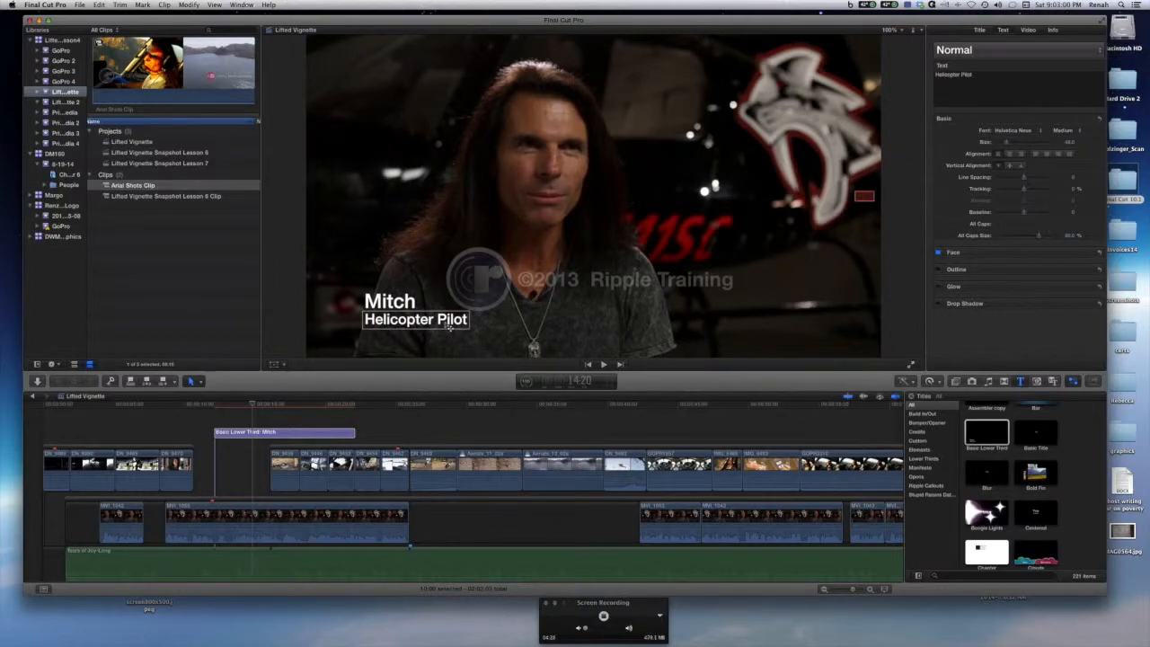
Color the Mitch text red by sampling the helicopter's red with the Face color picker's magnifier.
{"action": "double_click", "coordinate": [365, 307]}
{"action": "key", "text": "Right"}
{"action": "left_click_drag", "start_coordinate": [418, 302], "coordinate": [362, 302]}
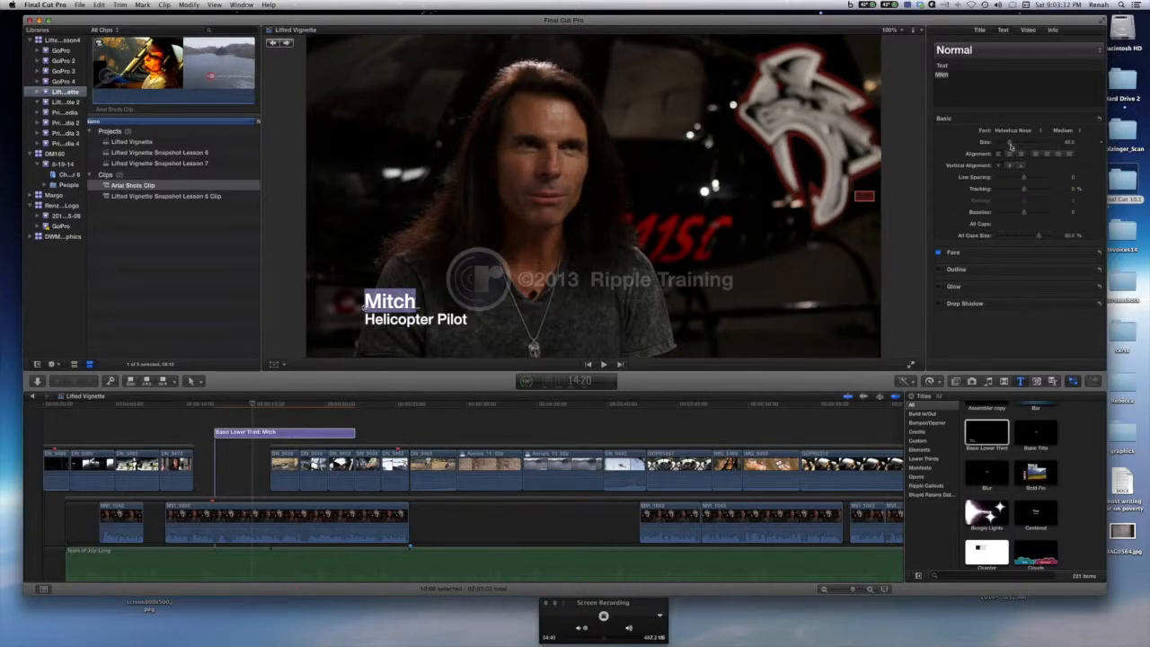
{"action": "left_click_drag", "start_coordinate": [1011, 144], "coordinate": [1011, 145]}
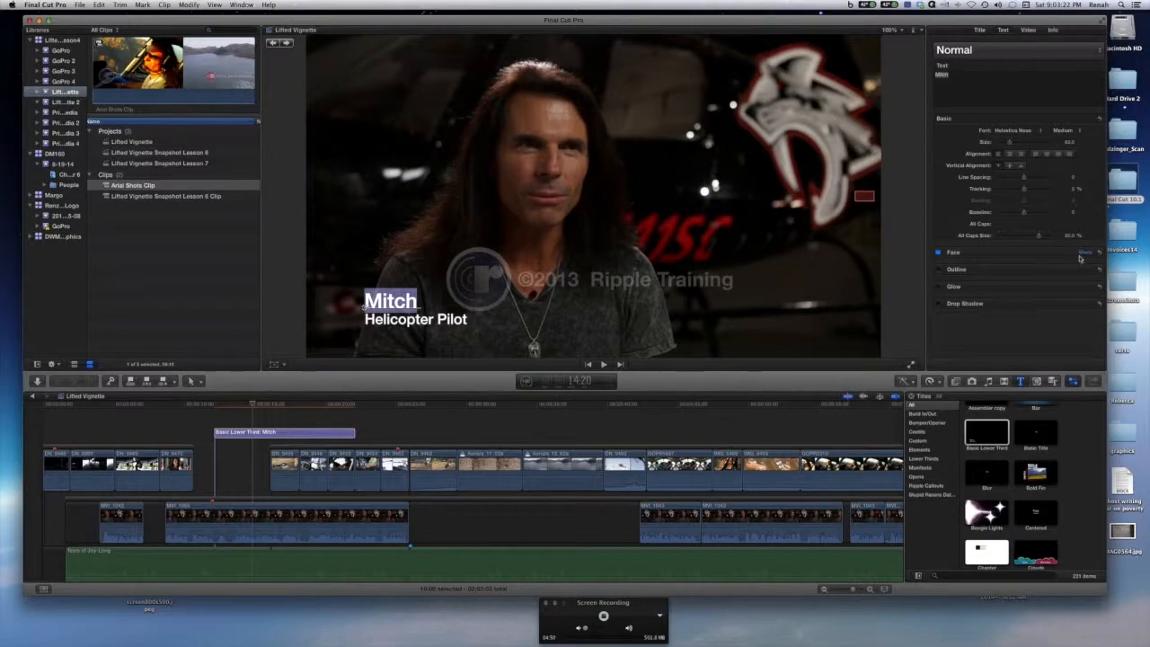
{"action": "left_click", "coordinate": [1084, 254]}
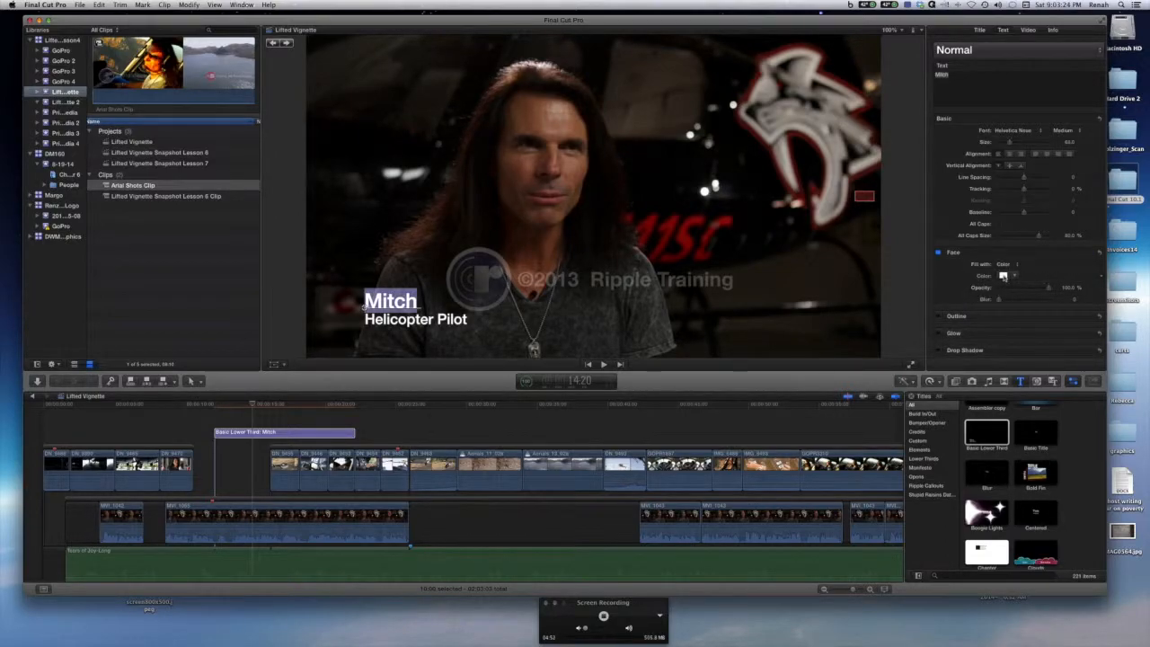
{"action": "left_click", "coordinate": [1003, 276]}
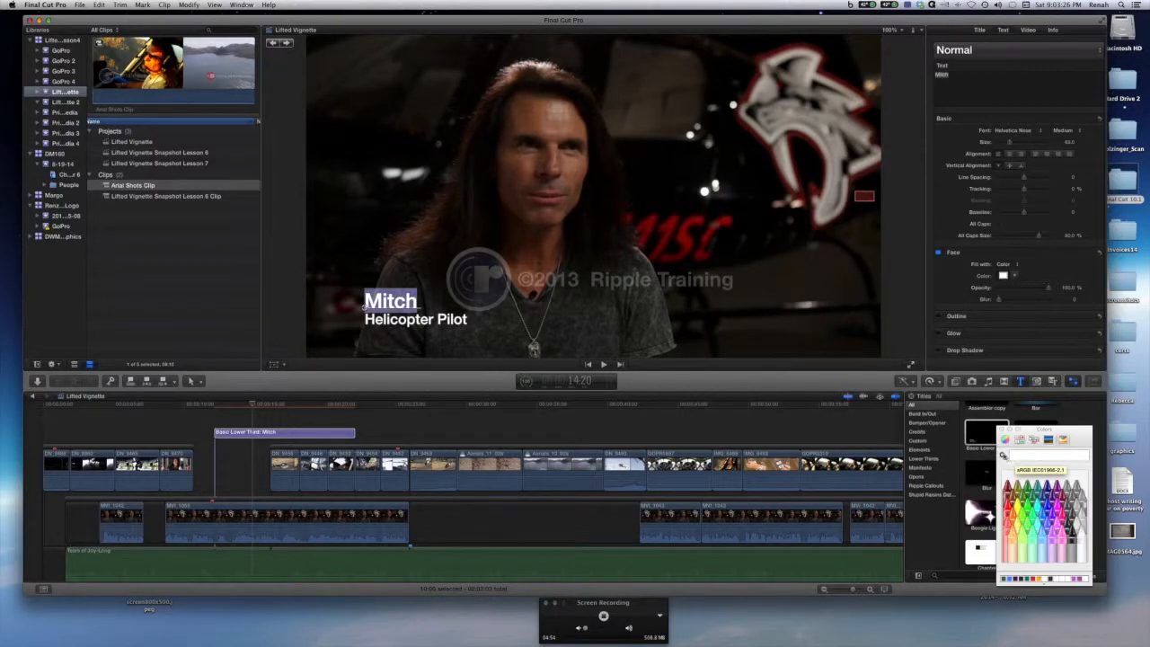
{"action": "left_click", "coordinate": [1003, 455]}
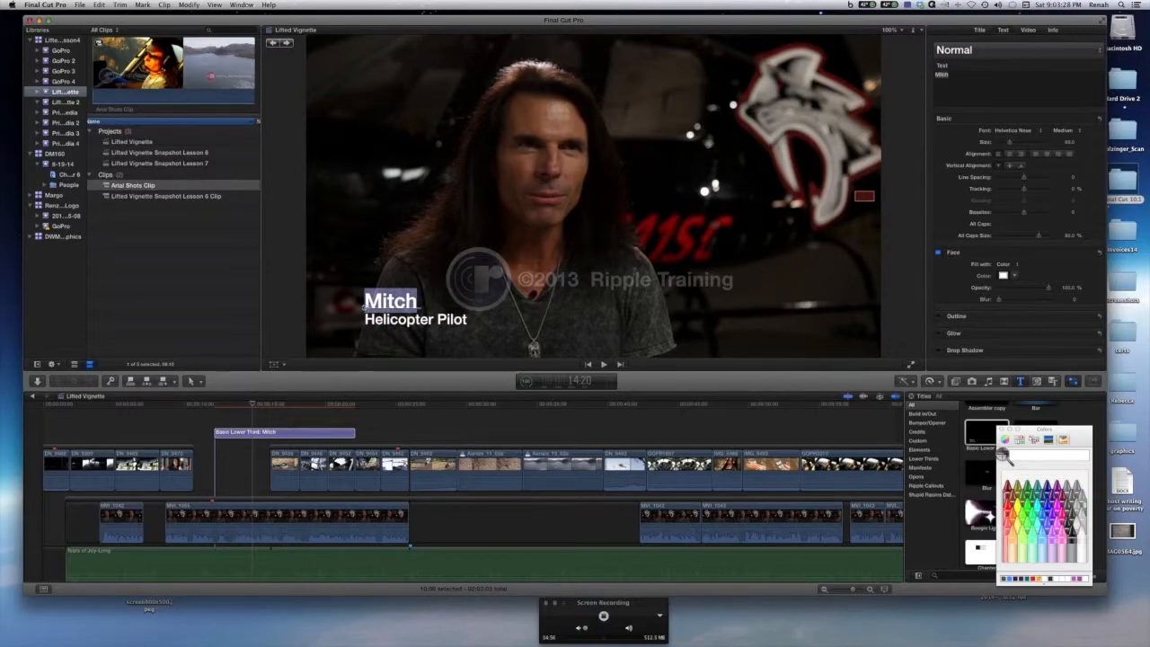
{"action": "left_click", "coordinate": [684, 240]}
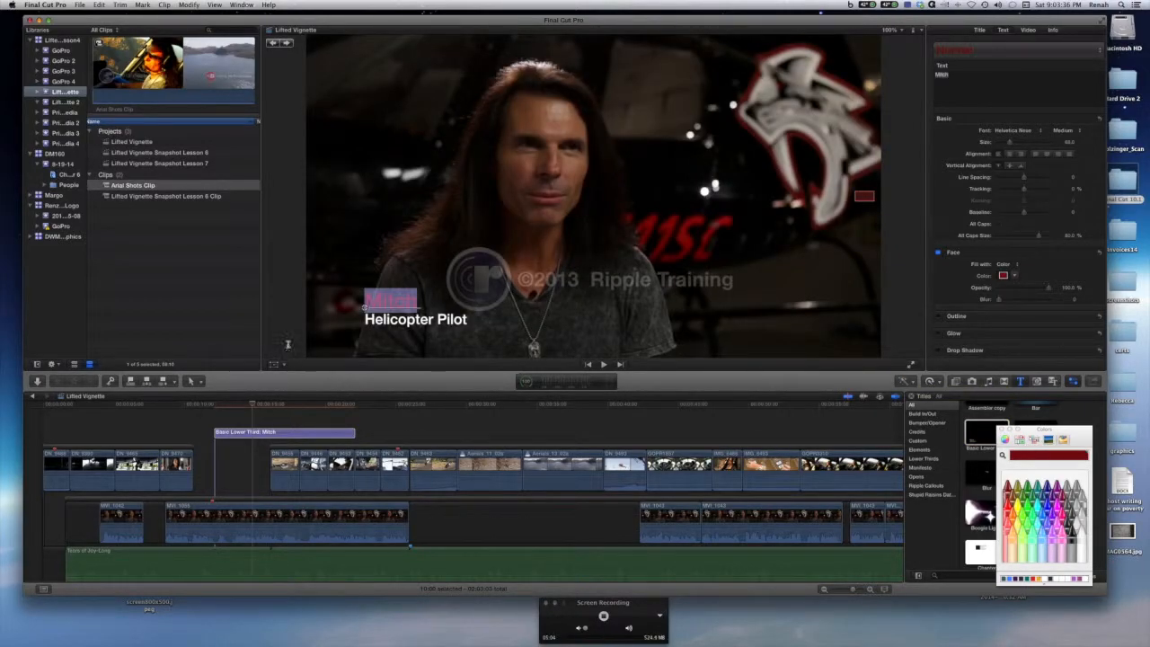
Play back the lower third to review the red name.
{"action": "left_click", "coordinate": [384, 434]}
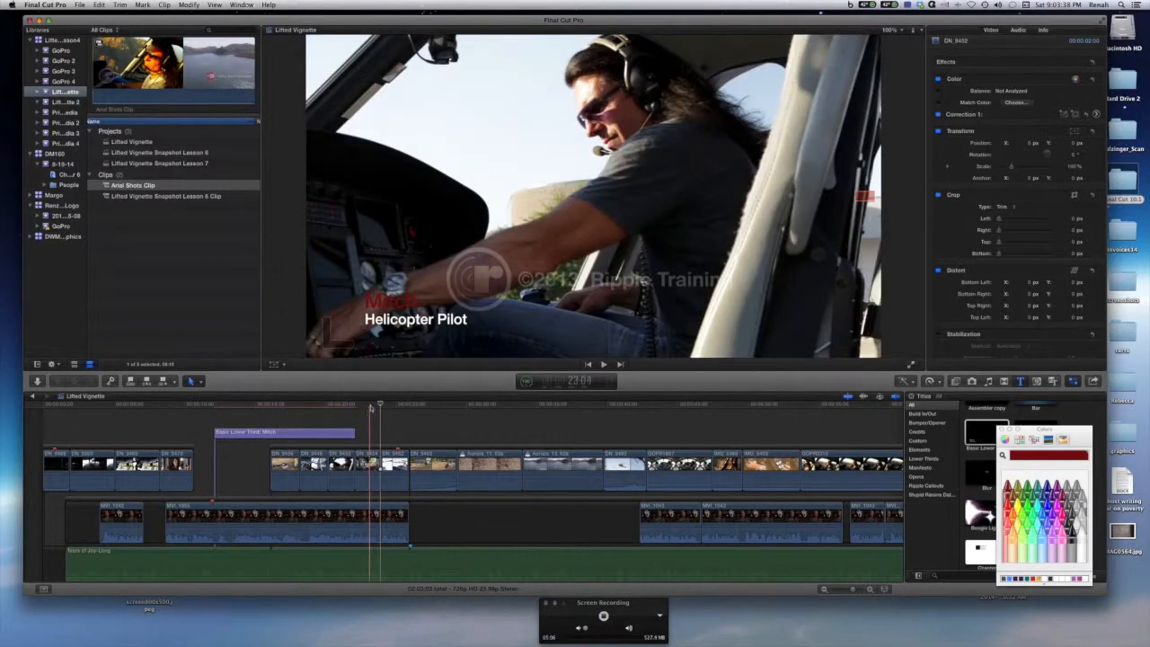
{"action": "left_click", "coordinate": [253, 415]}
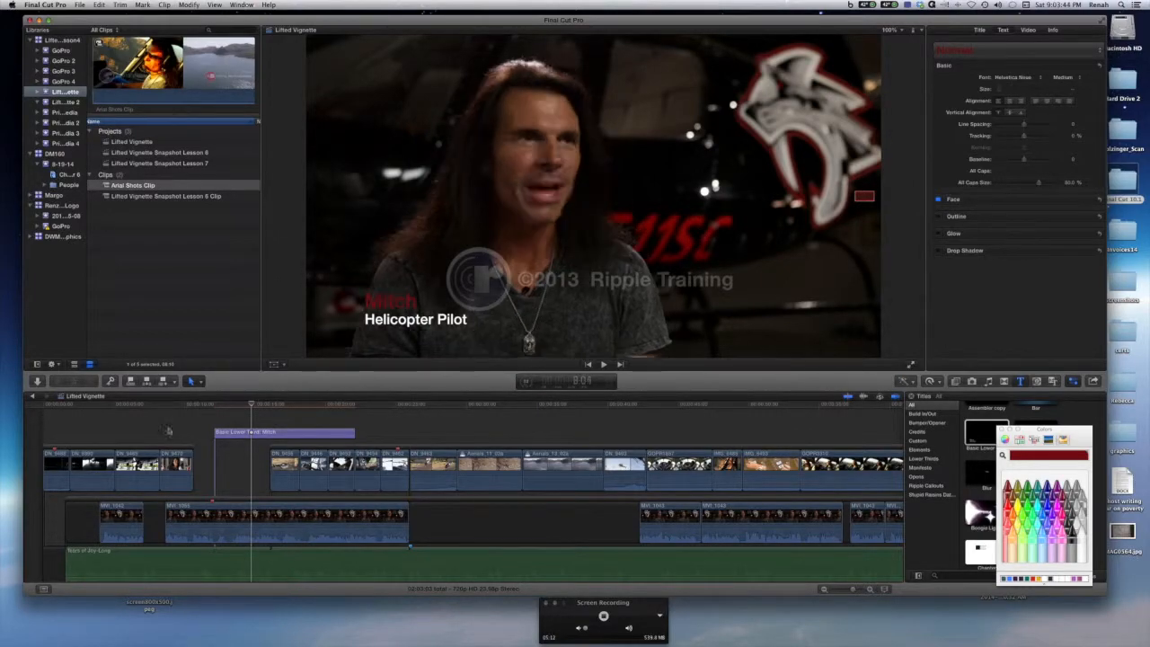
{"action": "left_click", "coordinate": [241, 435]}
{"action": "key", "text": "space"}
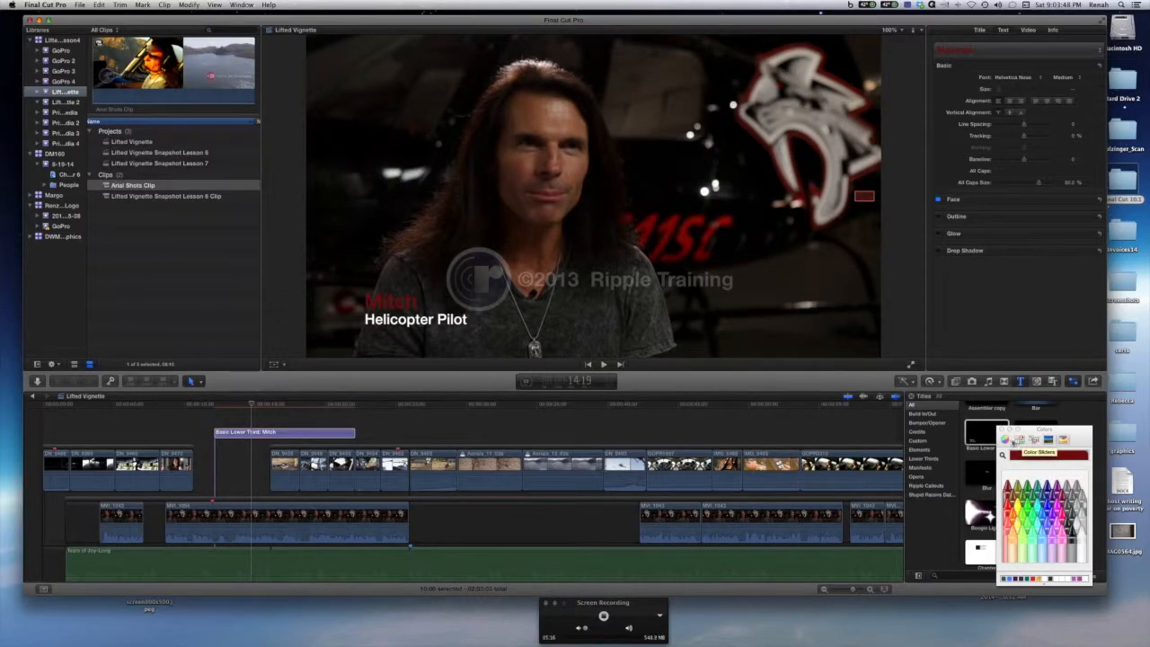
Examine the Colors window's wheel, slider, palette and crayon views.
{"action": "left_click", "coordinate": [1005, 439]}
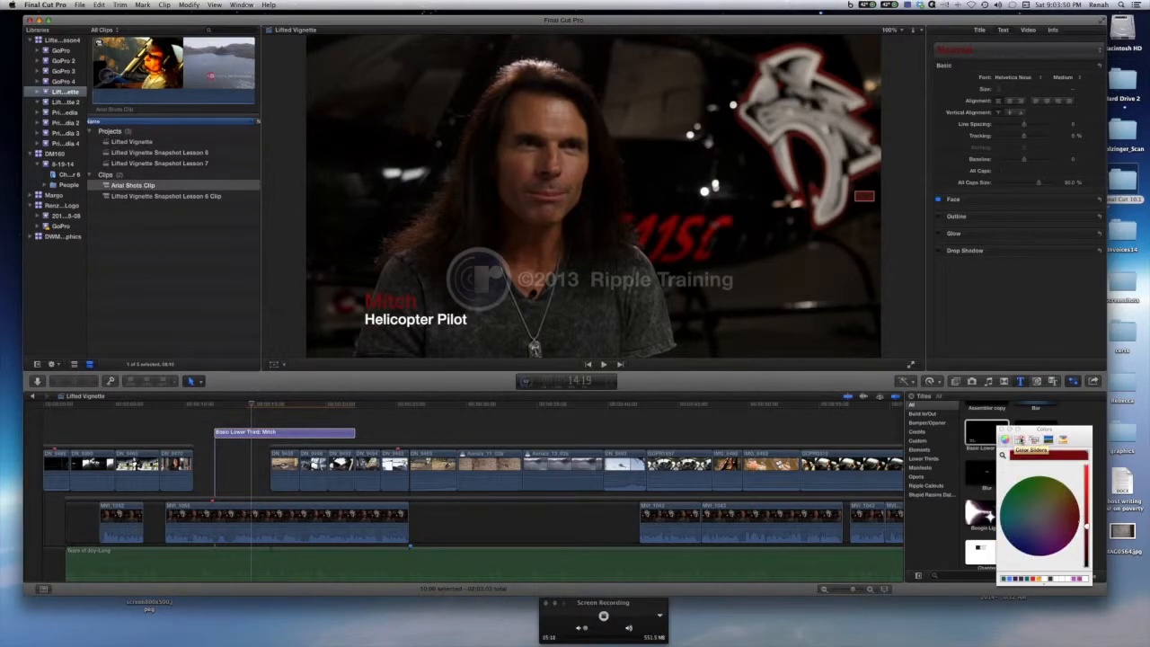
{"action": "left_click", "coordinate": [1020, 440]}
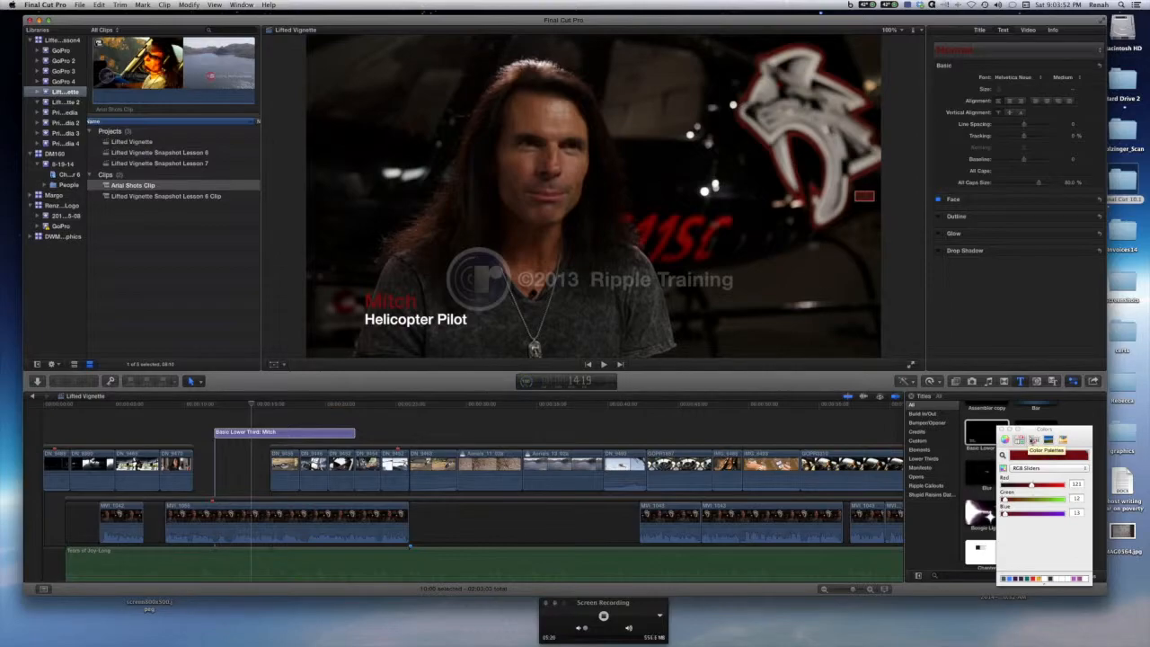
{"action": "left_click", "coordinate": [1048, 440]}
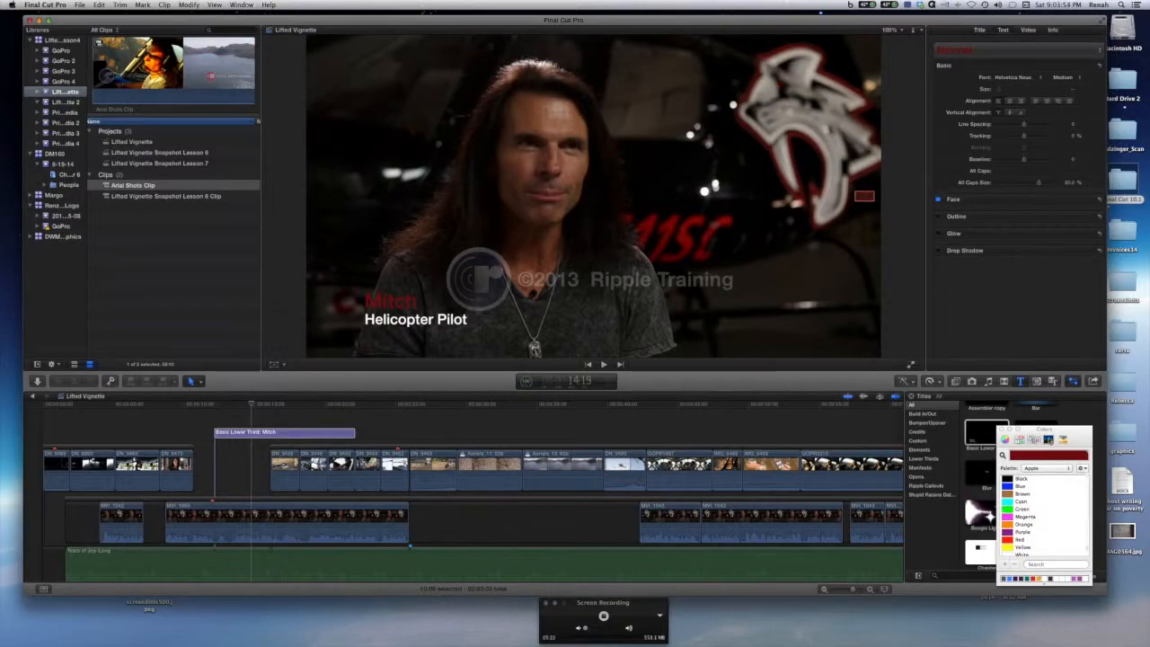
{"action": "left_click", "coordinate": [1048, 440]}
{"action": "left_click", "coordinate": [1063, 439]}
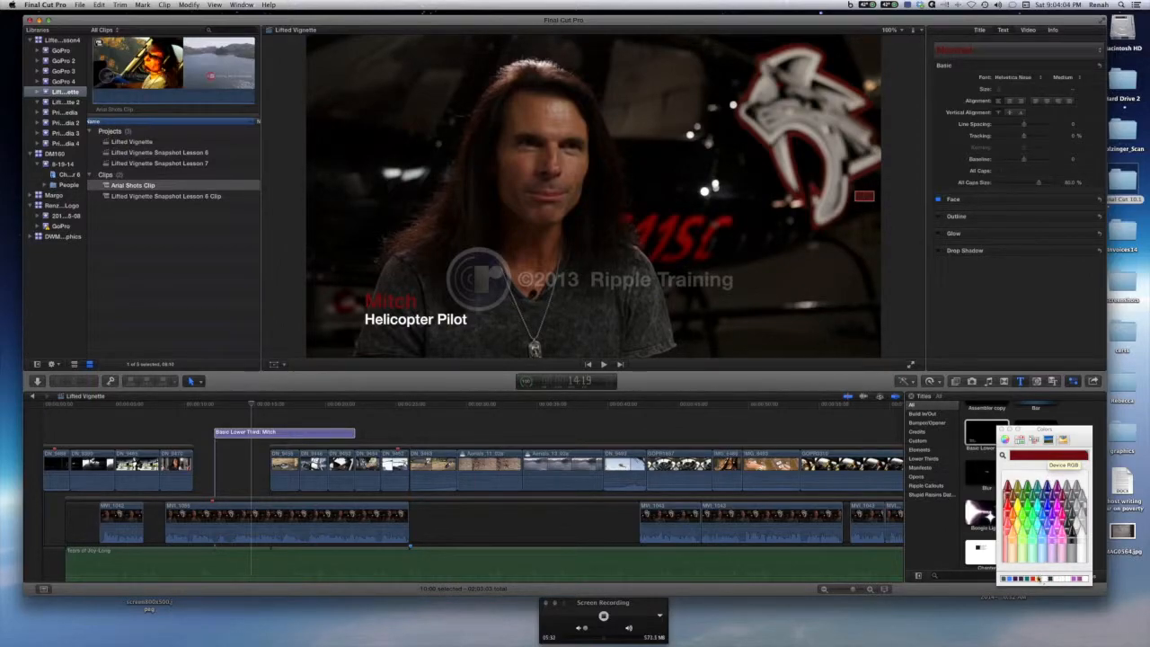
Delete the Mitch lower-third title from the timeline and close the Colors window.
{"action": "left_click_drag", "start_coordinate": [1068, 439], "coordinate": [1071, 272]}
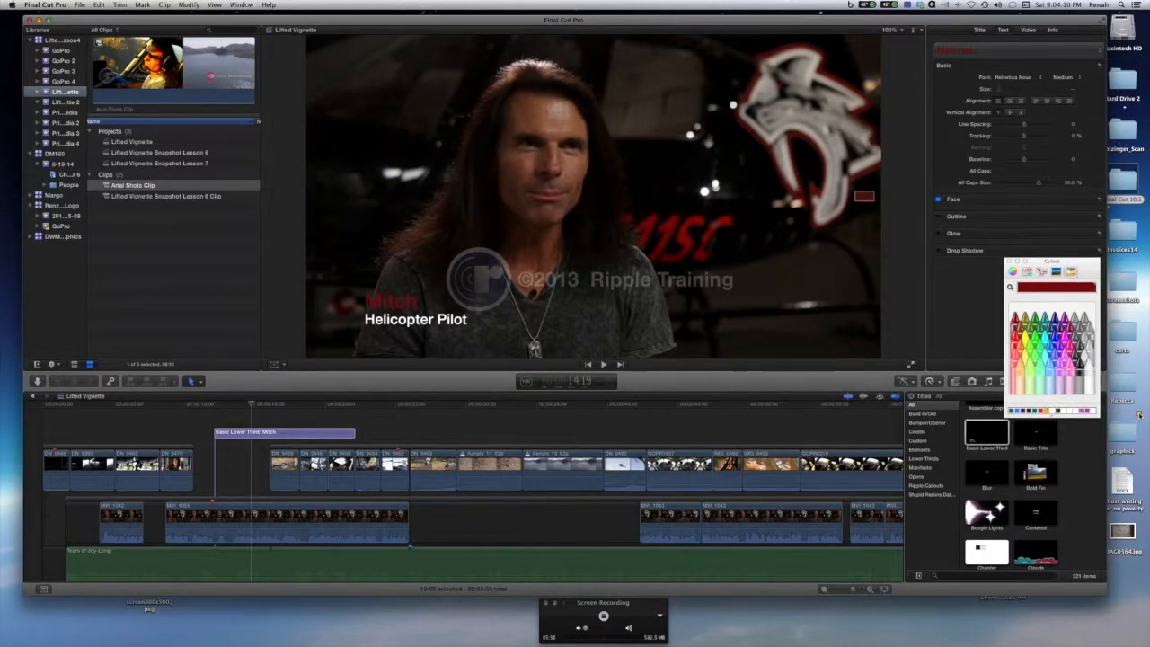
{"action": "left_click", "coordinate": [1048, 412]}
{"action": "key", "text": "Delete"}
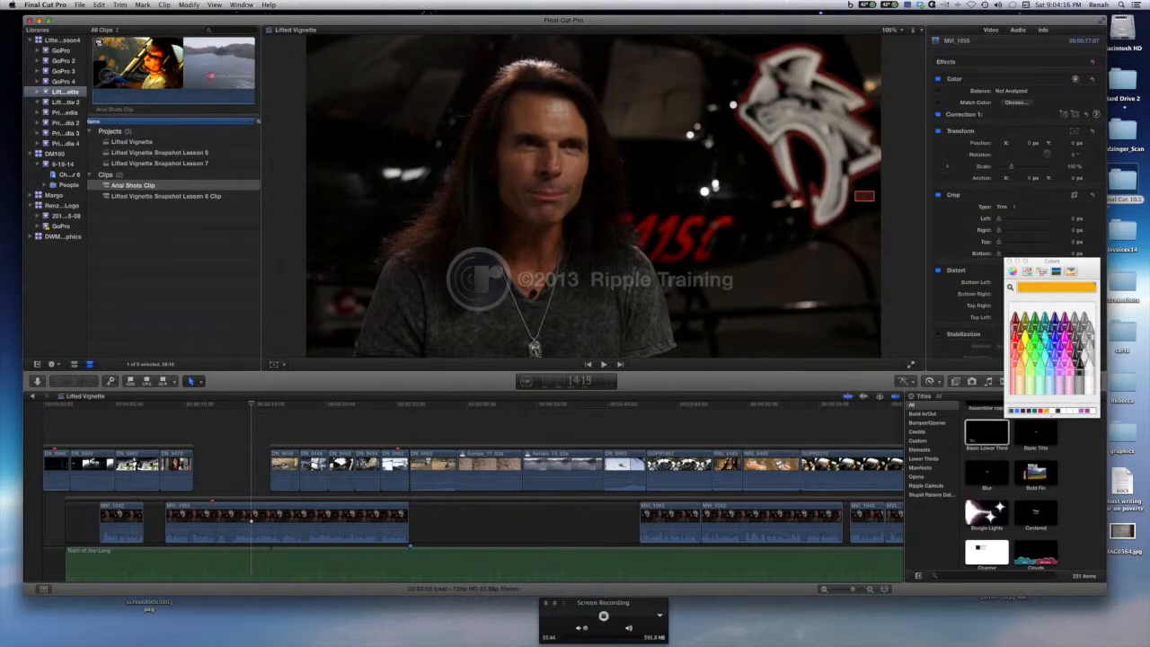
{"action": "left_click", "coordinate": [1046, 338]}
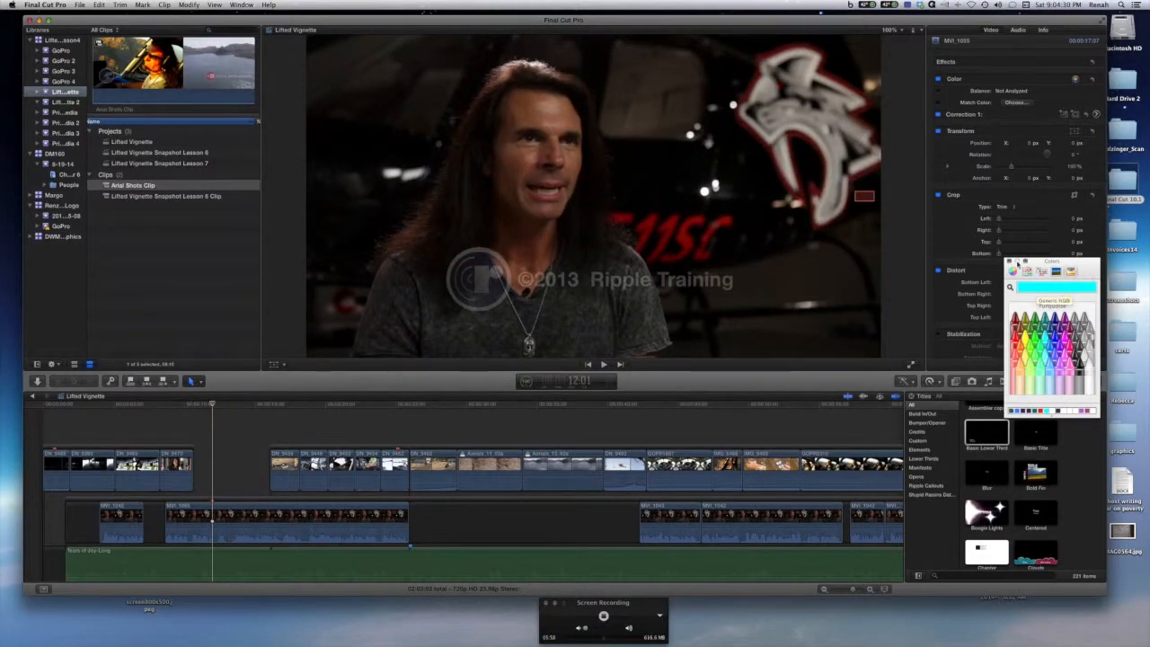
{"action": "left_click", "coordinate": [1009, 261]}
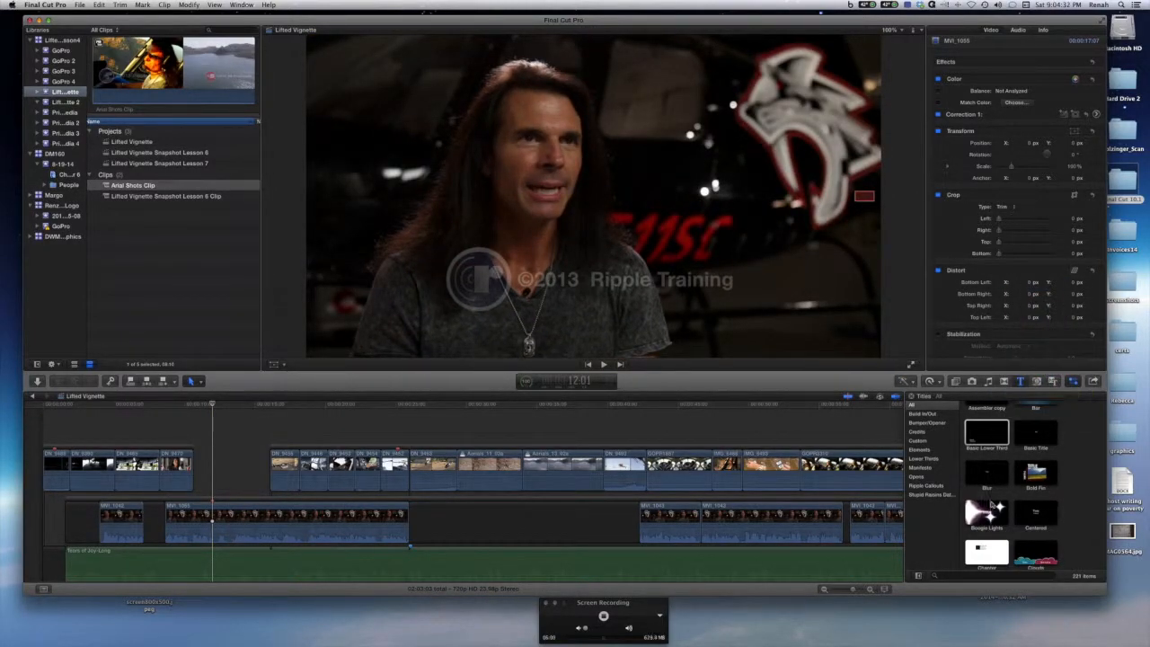
Connect a new Basic Lower Third title to the timeline at the playhead.
{"action": "scroll", "coordinate": [992, 504], "scroll_direction": "down", "scroll_amount": 3}
{"action": "scroll", "coordinate": [993, 503], "scroll_direction": "up", "scroll_amount": 3}
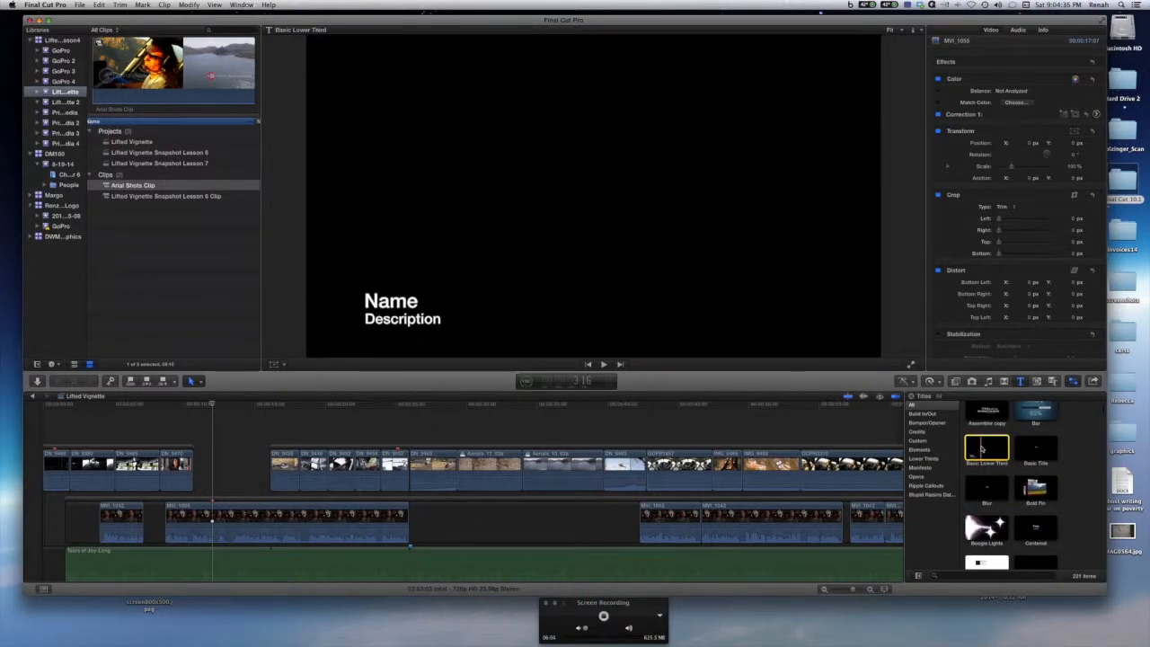
{"action": "left_click", "coordinate": [980, 447]}
{"action": "key", "text": "q"}
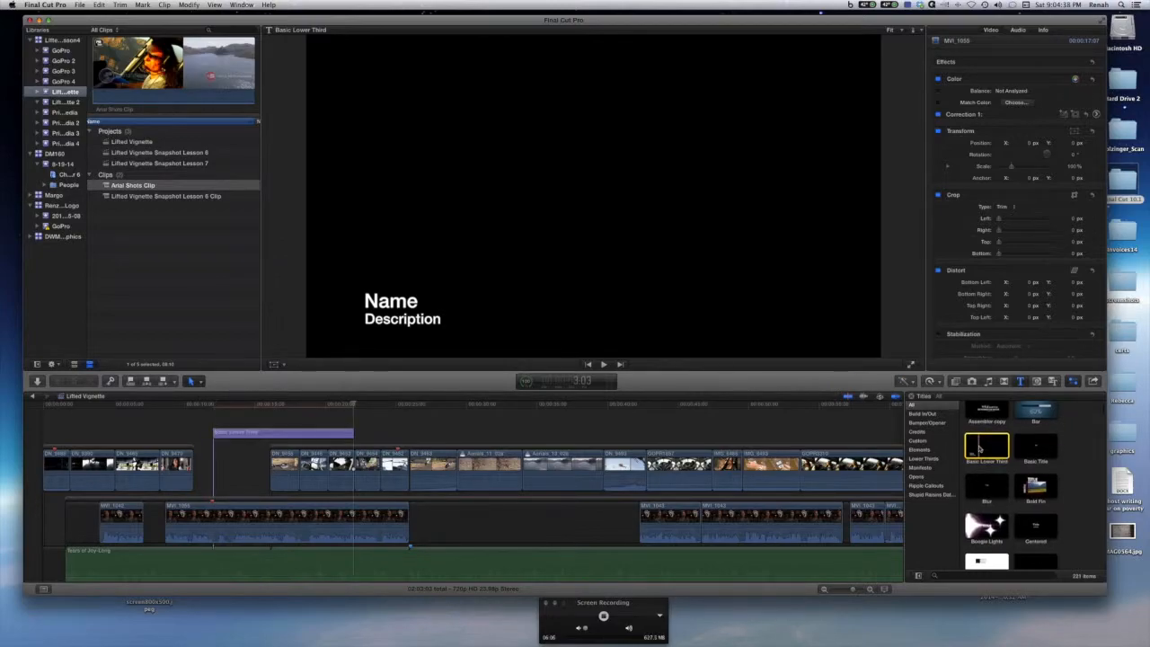
Shorten the new title and move it down into the storyline gap before the aerial clips.
{"action": "left_click_drag", "start_coordinate": [354, 406], "coordinate": [271, 415]}
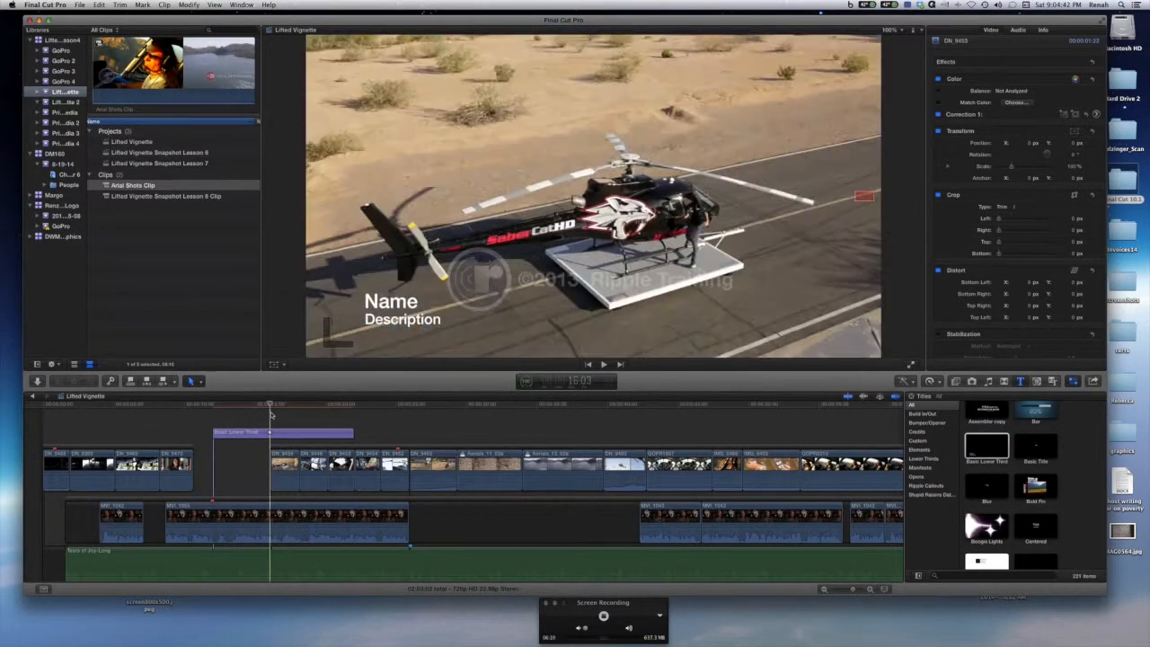
{"action": "left_click", "coordinate": [352, 434]}
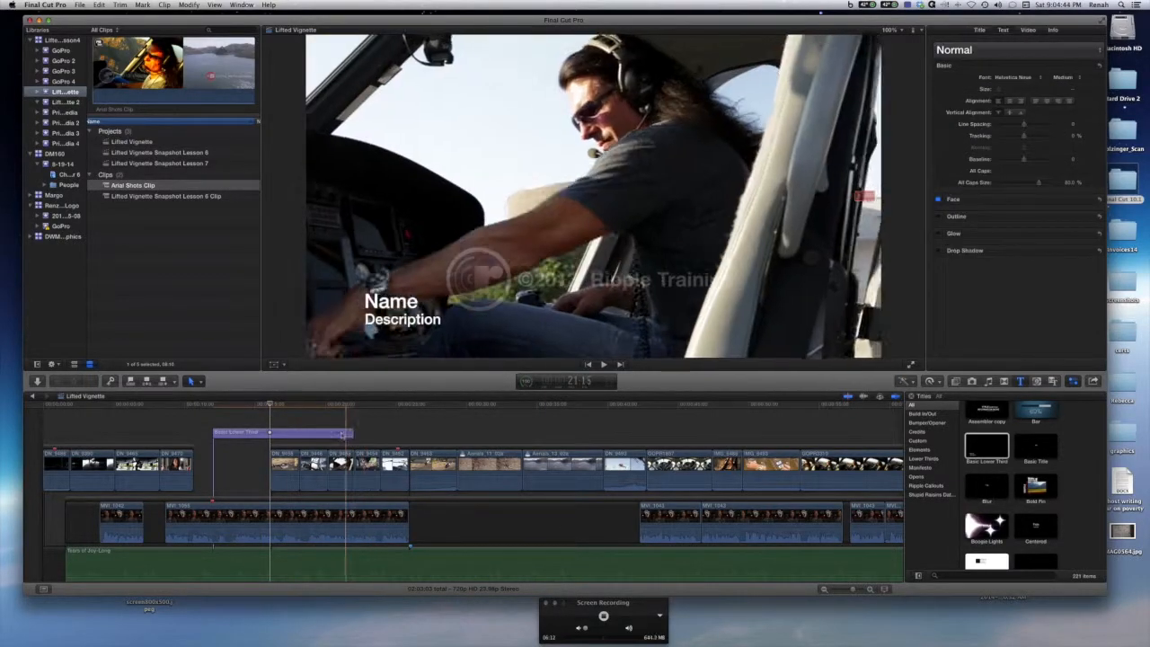
{"action": "left_click_drag", "start_coordinate": [352, 433], "coordinate": [271, 486]}
{"action": "left_click_drag", "start_coordinate": [270, 406], "coordinate": [213, 413]}
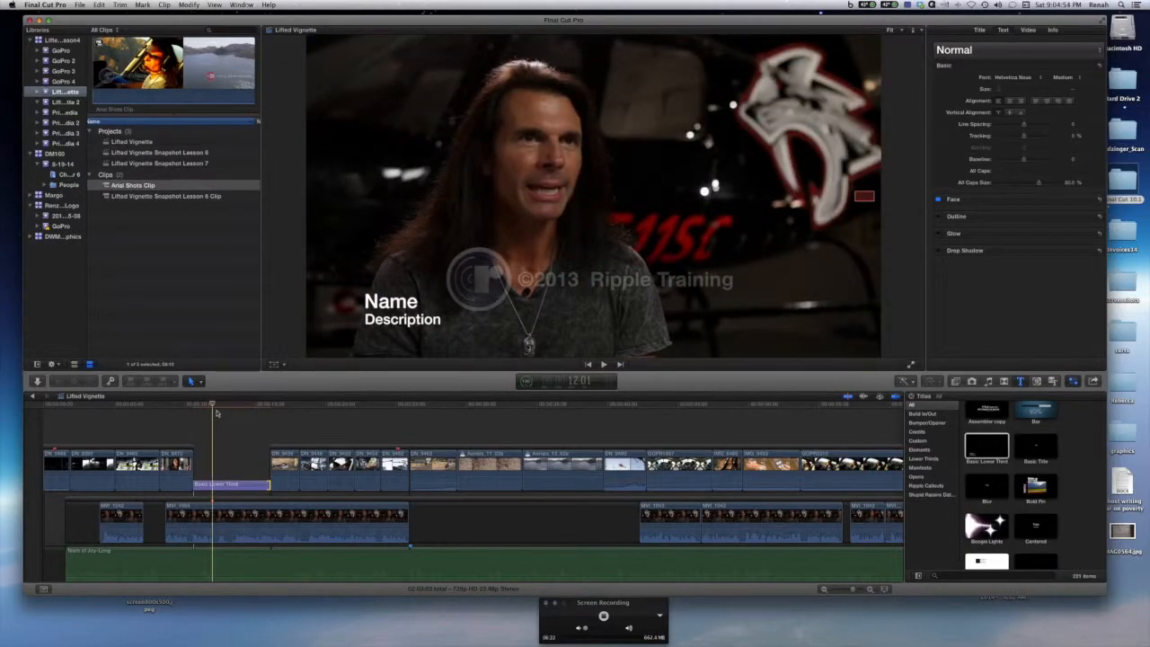
Replace the lower third's Name placeholder with the interviewee's first name.
{"action": "double_click", "coordinate": [391, 304]}
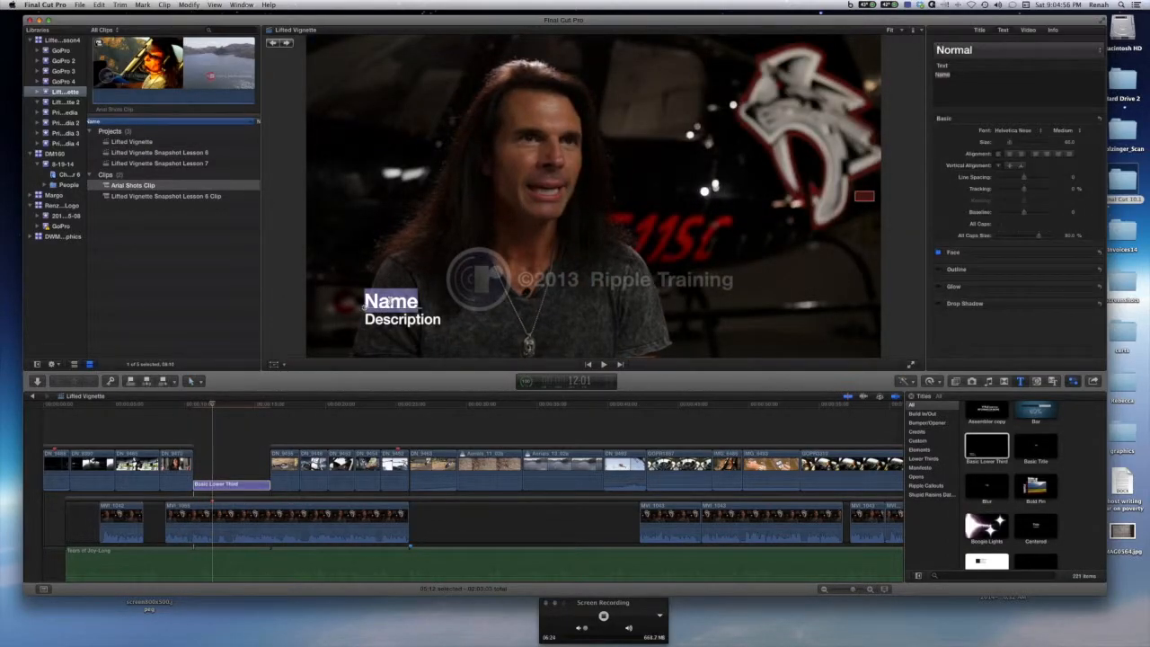
{"action": "left_click_drag", "start_coordinate": [963, 75], "coordinate": [927, 79]}
{"action": "type", "text": "Mith"}
{"action": "key", "text": "BackSpace"}
{"action": "type", "text": "ch"}
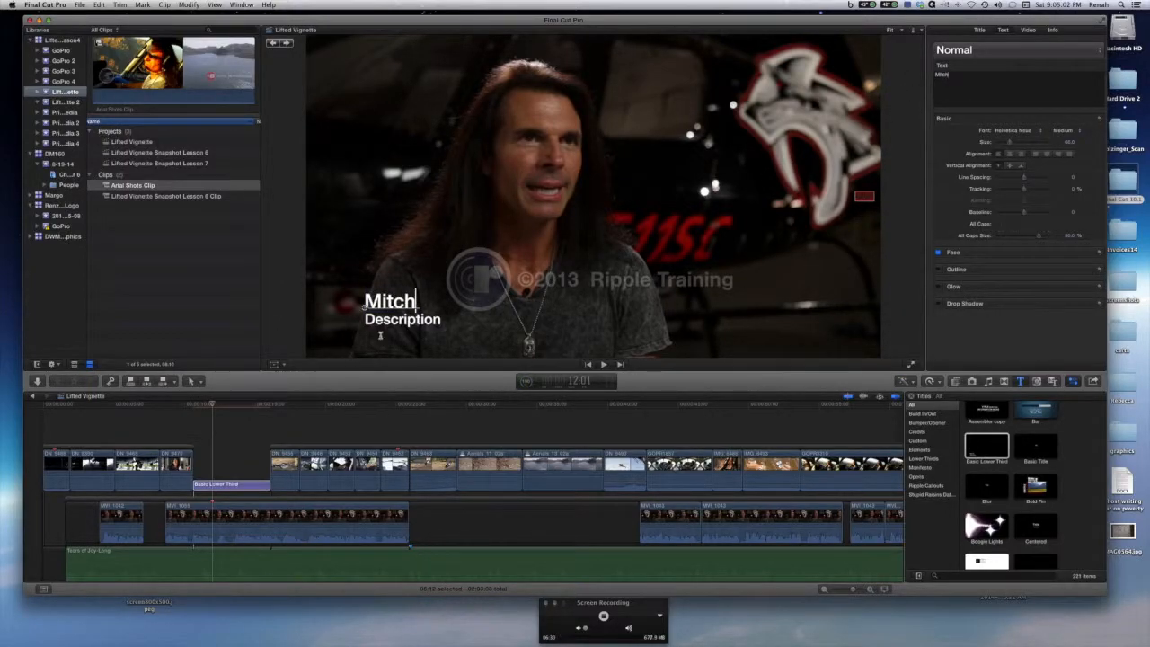
Replace the lower third's Description placeholder with Helicopter Pilot.
{"action": "double_click", "coordinate": [392, 321]}
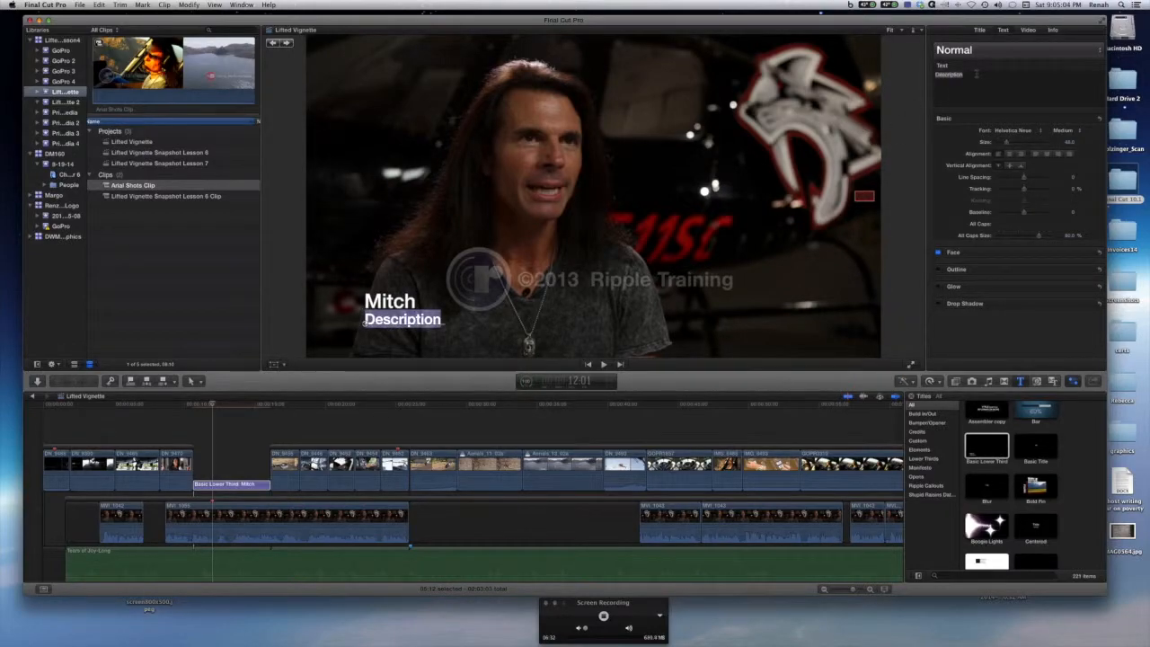
{"action": "type", "text": "He"}
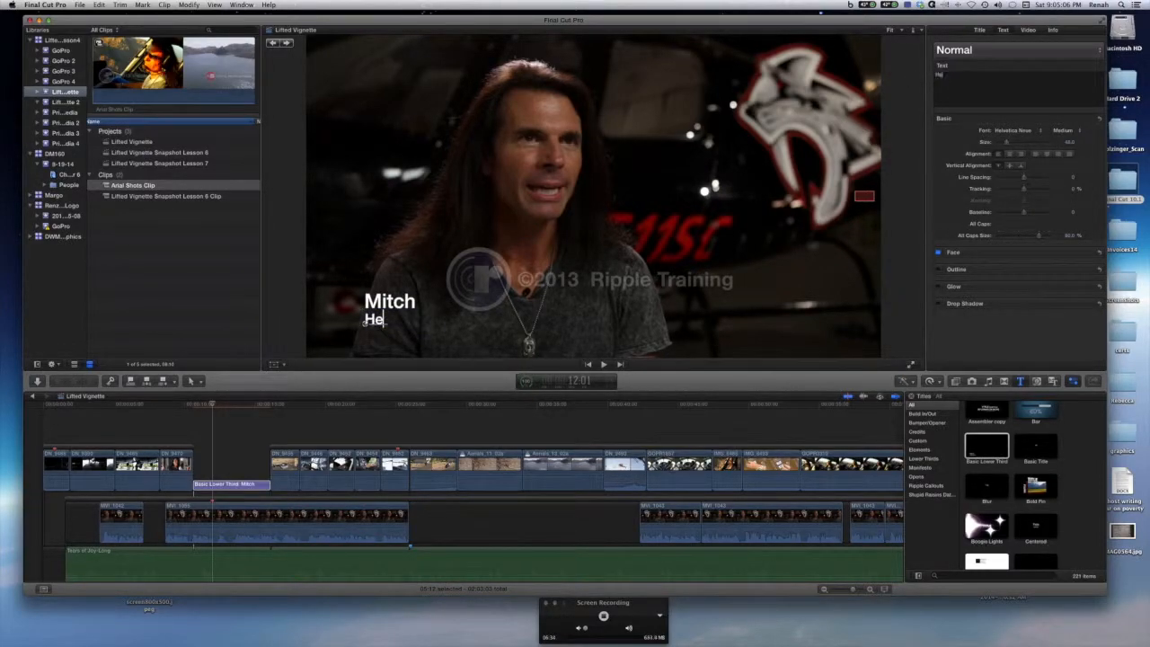
{"action": "type", "text": "licopter Pilot"}
{"action": "key", "text": "Tab"}
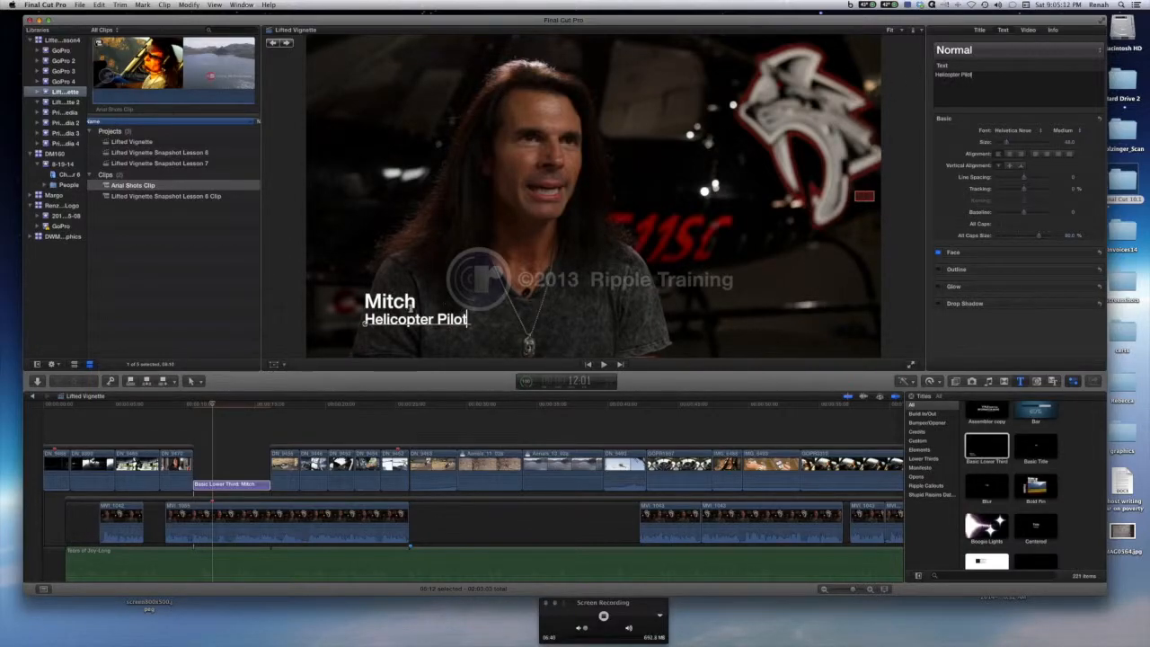
Select the name line and enlarge its font size slightly.
{"action": "double_click", "coordinate": [363, 304]}
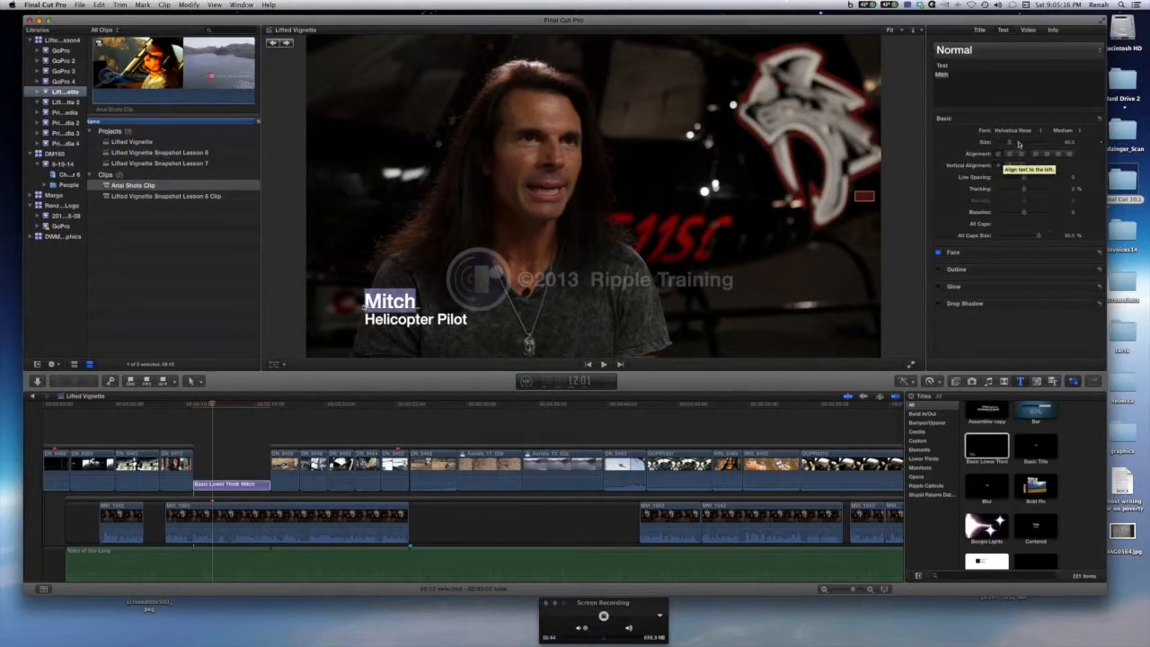
{"action": "left_click_drag", "start_coordinate": [1011, 144], "coordinate": [1016, 145]}
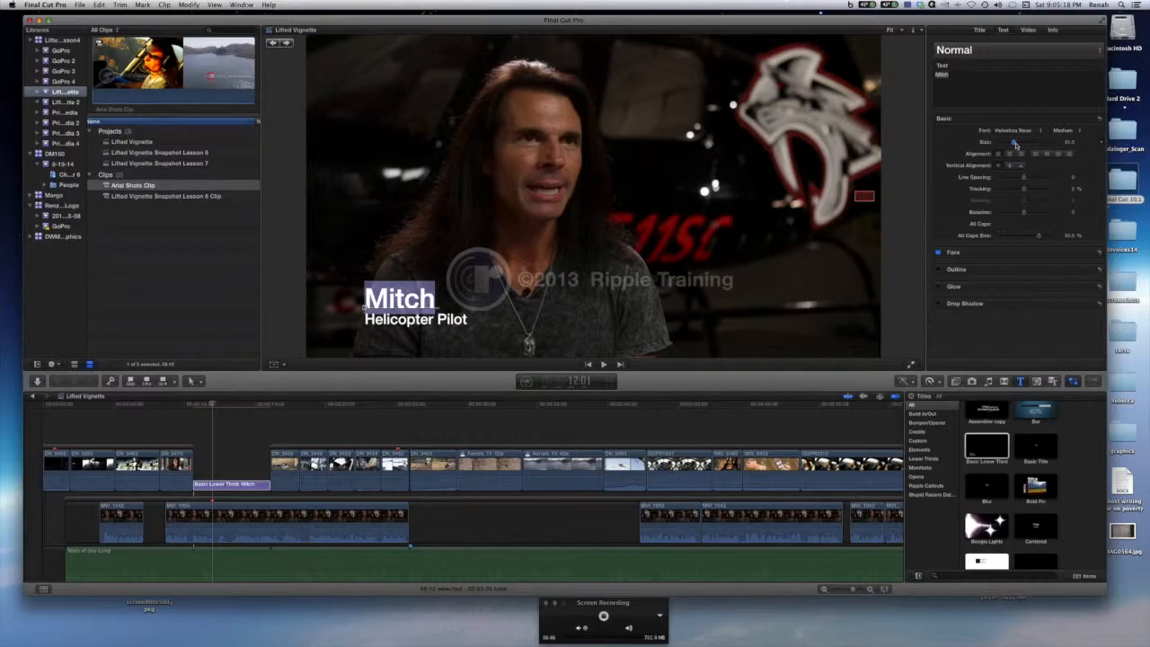
Set the name line's face color to red using the Colors window.
{"action": "mouse_move", "coordinate": [993, 270]}
{"action": "left_click", "coordinate": [1085, 255]}
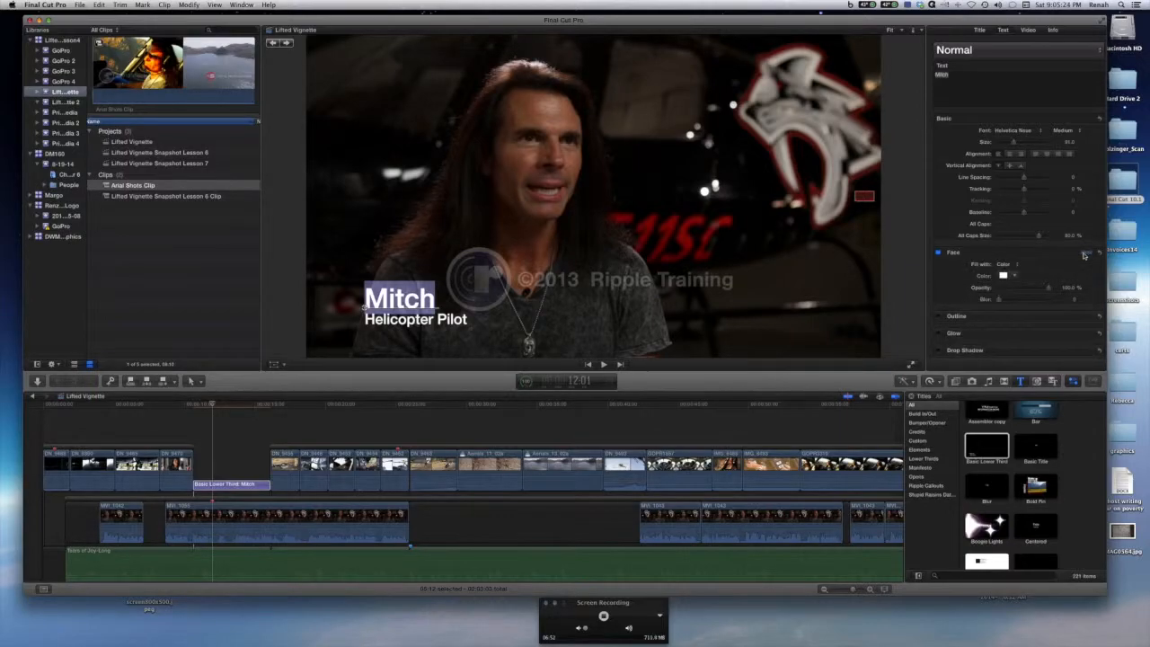
{"action": "left_click", "coordinate": [1007, 276]}
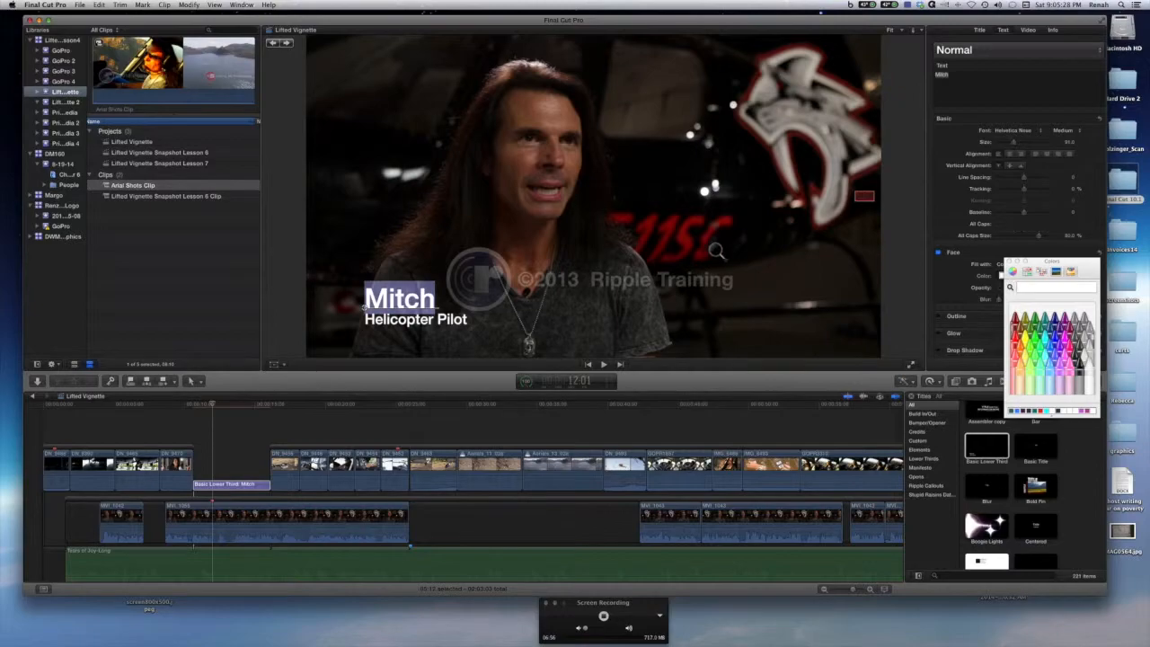
{"action": "left_click", "coordinate": [683, 238]}
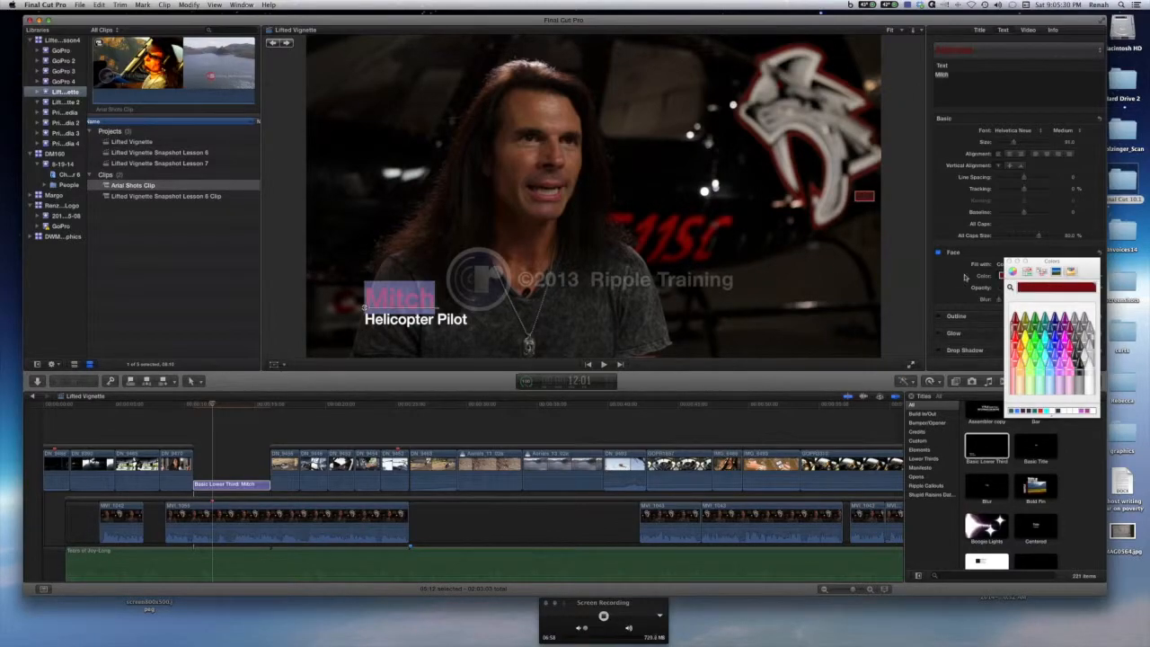
Play back the interview with the lower-third title to review it.
{"action": "left_click", "coordinate": [278, 426]}
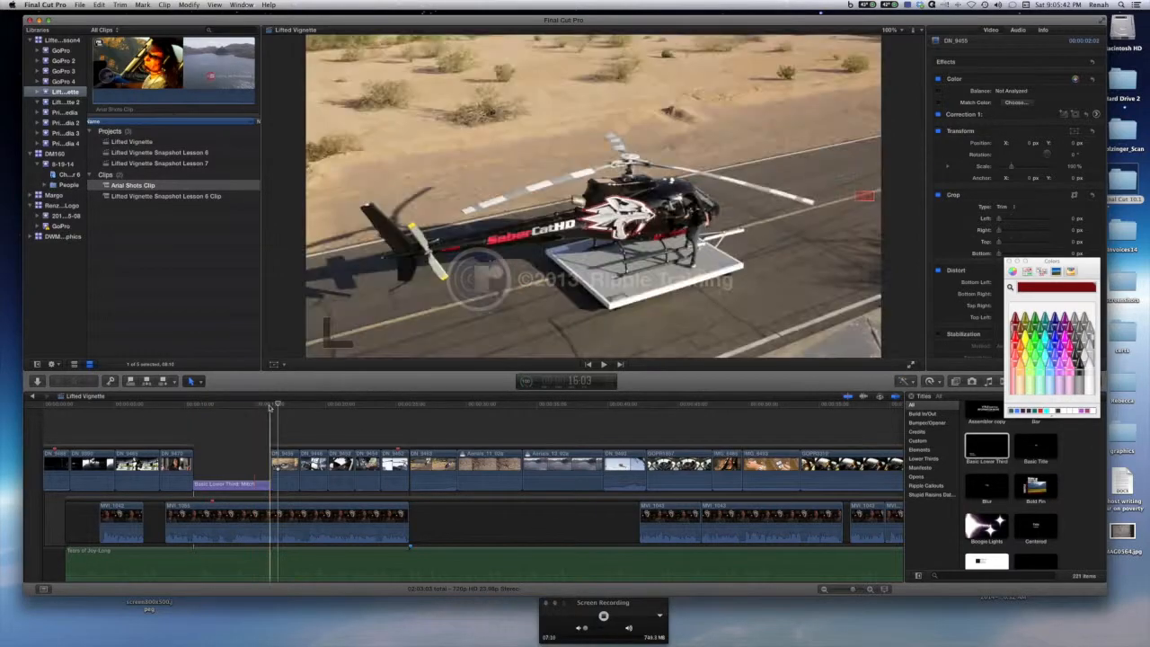
{"action": "left_click", "coordinate": [177, 410]}
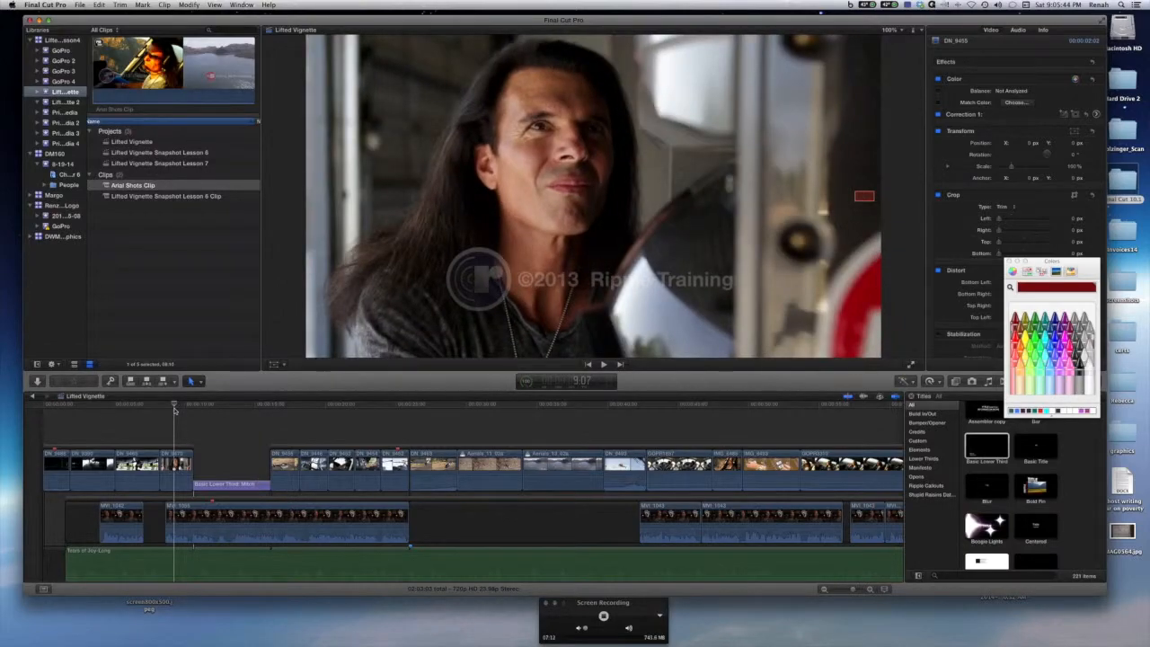
{"action": "key", "text": "space"}
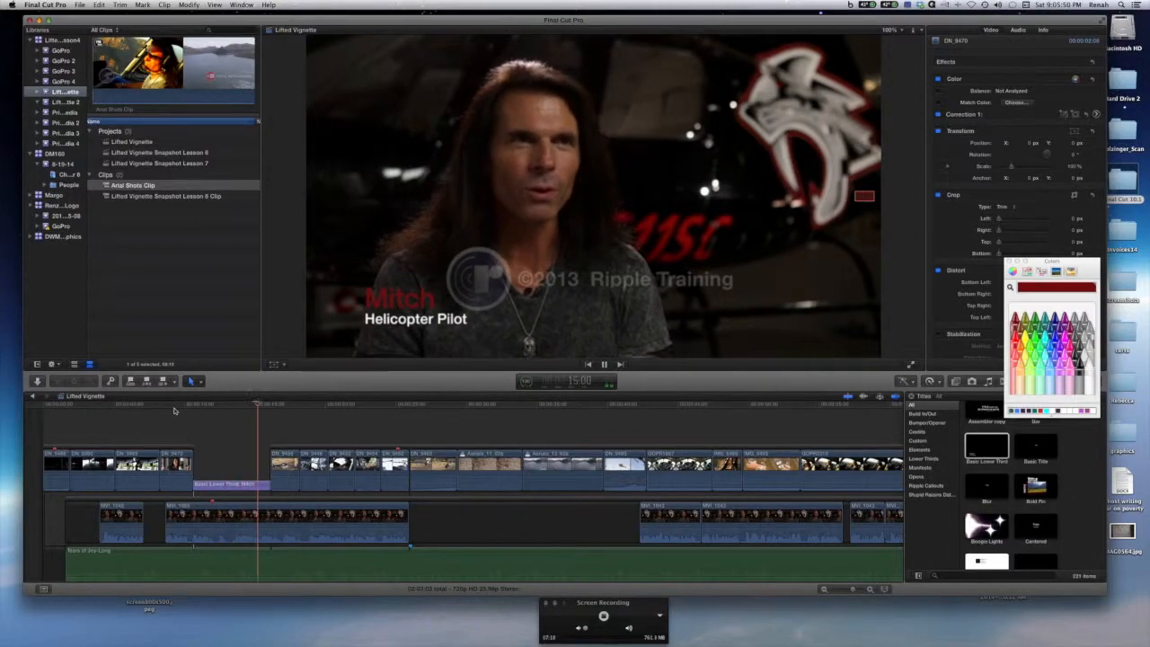
{"action": "key", "text": "space"}
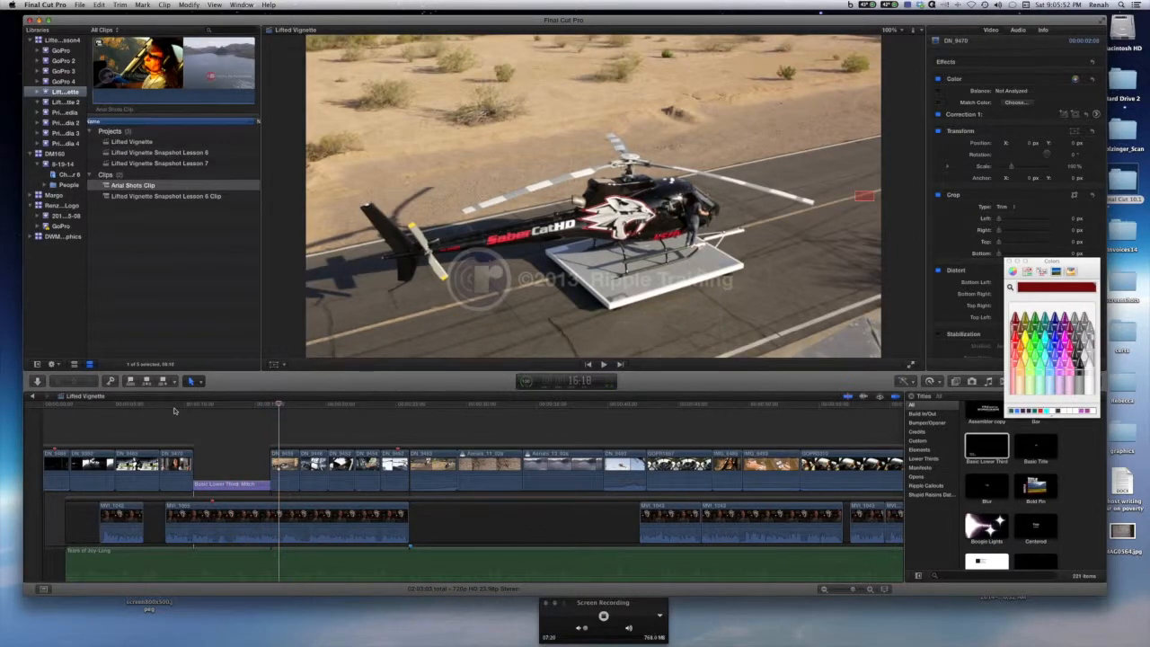
Try adding the default transition to the lower-third title, then undo it.
{"action": "left_click_drag", "start_coordinate": [278, 404], "coordinate": [237, 405]}
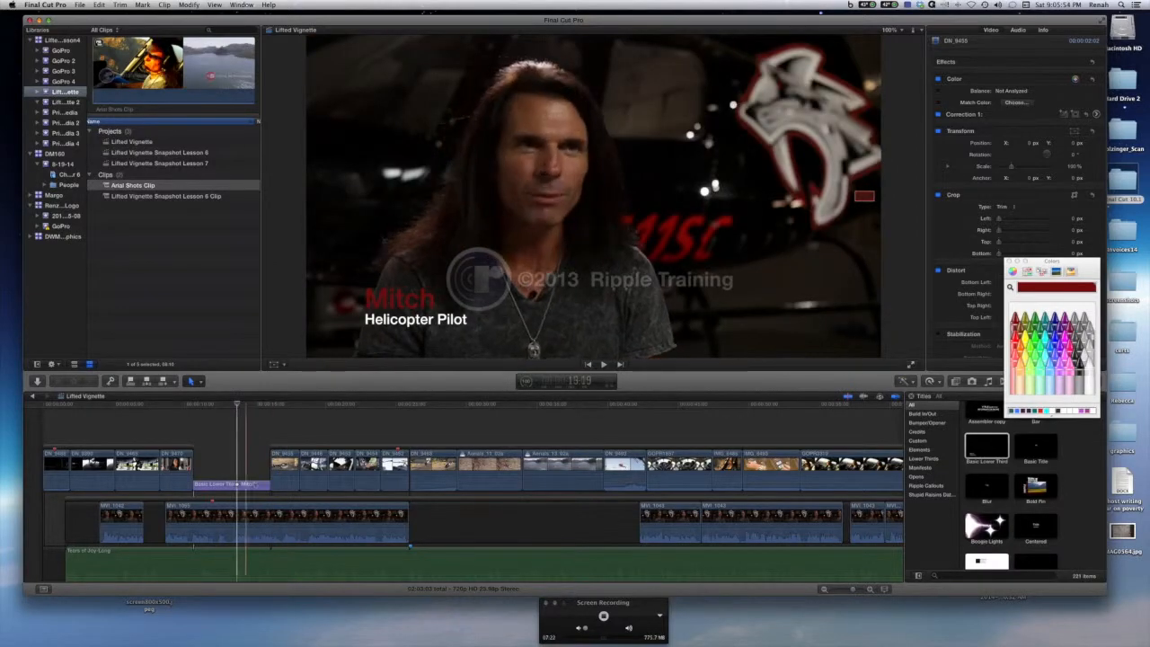
{"action": "left_click", "coordinate": [254, 485]}
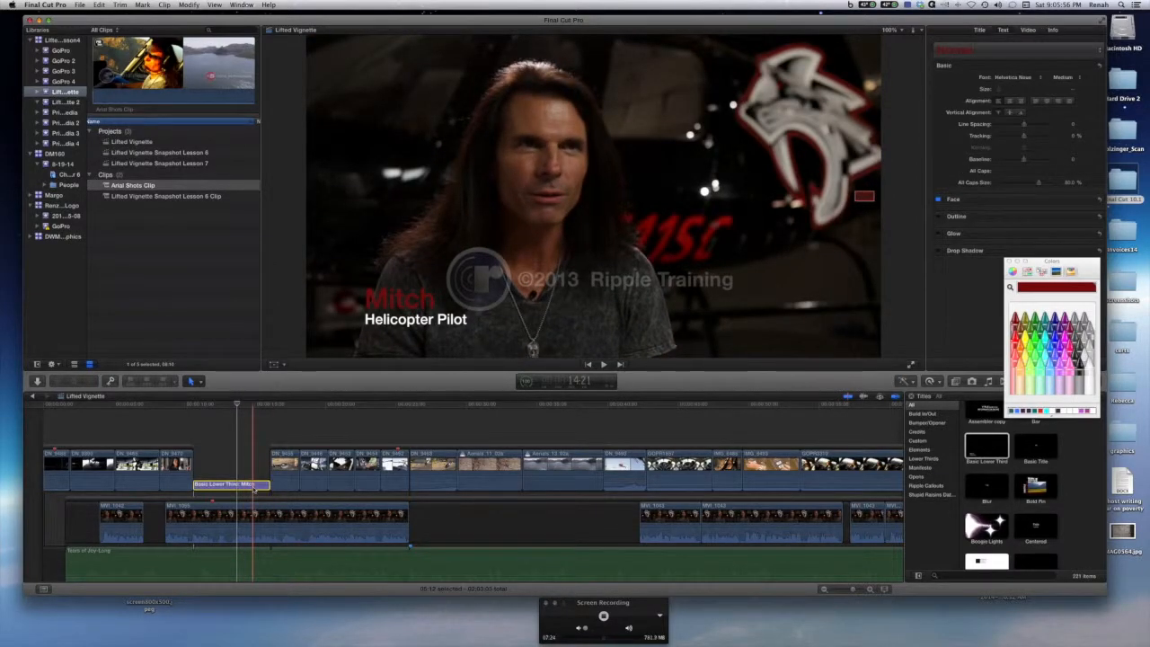
{"action": "key", "text": "super+t"}
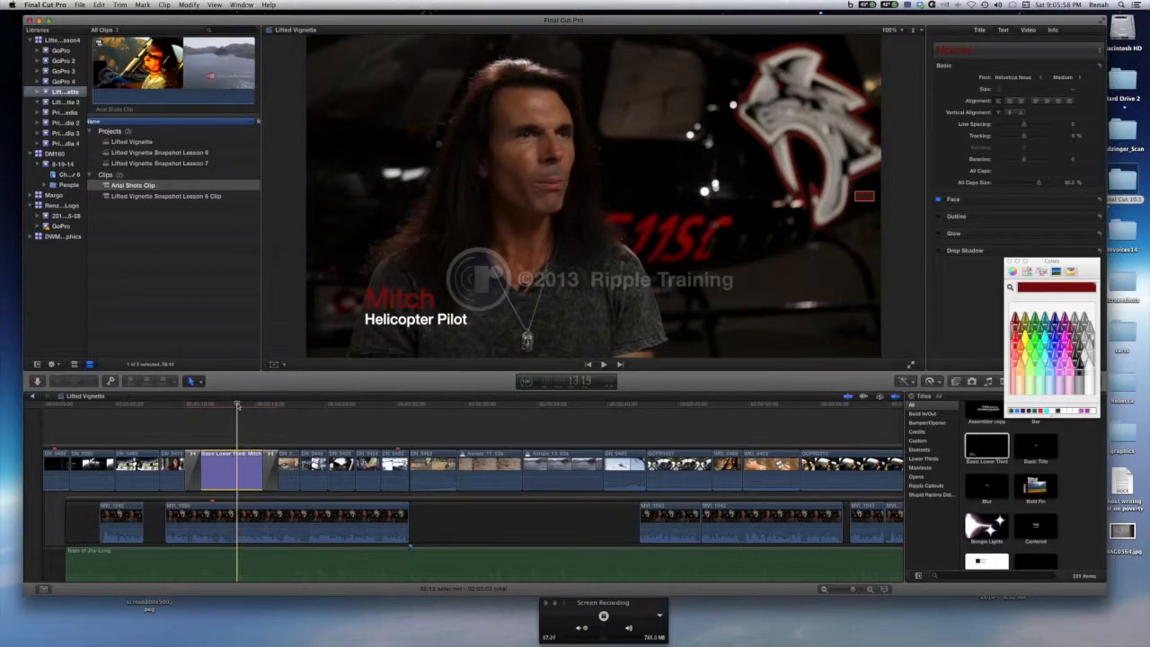
{"action": "left_click", "coordinate": [187, 406]}
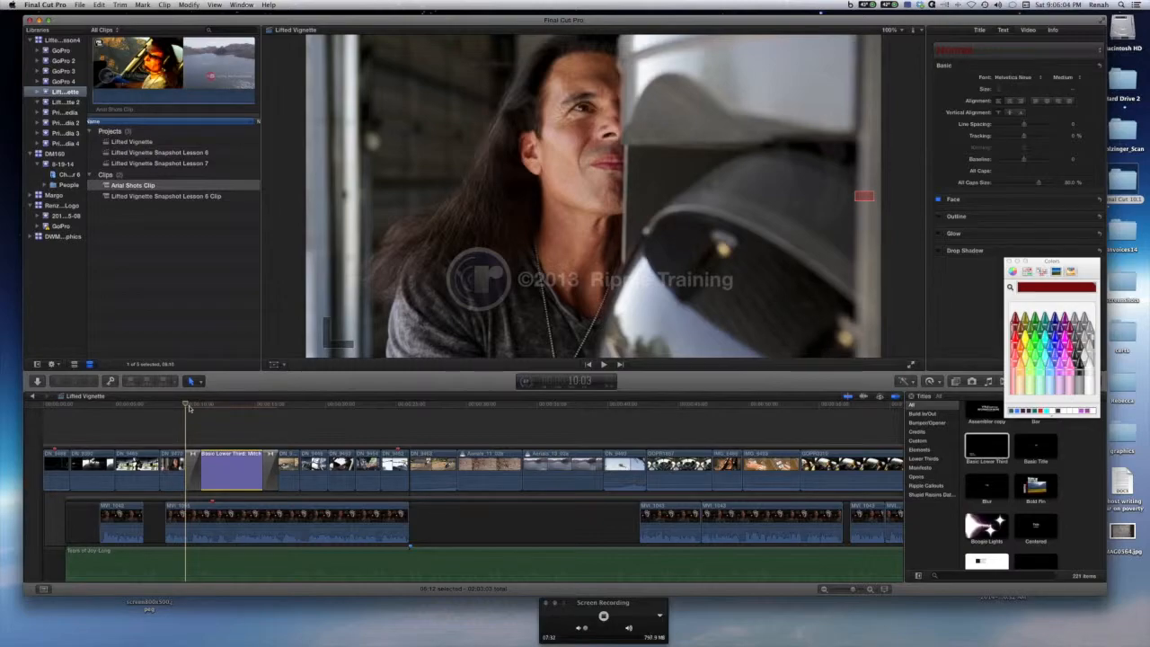
{"action": "scroll", "coordinate": [190, 409], "scroll_direction": "right", "scroll_amount": 1}
{"action": "key", "text": "super+z"}
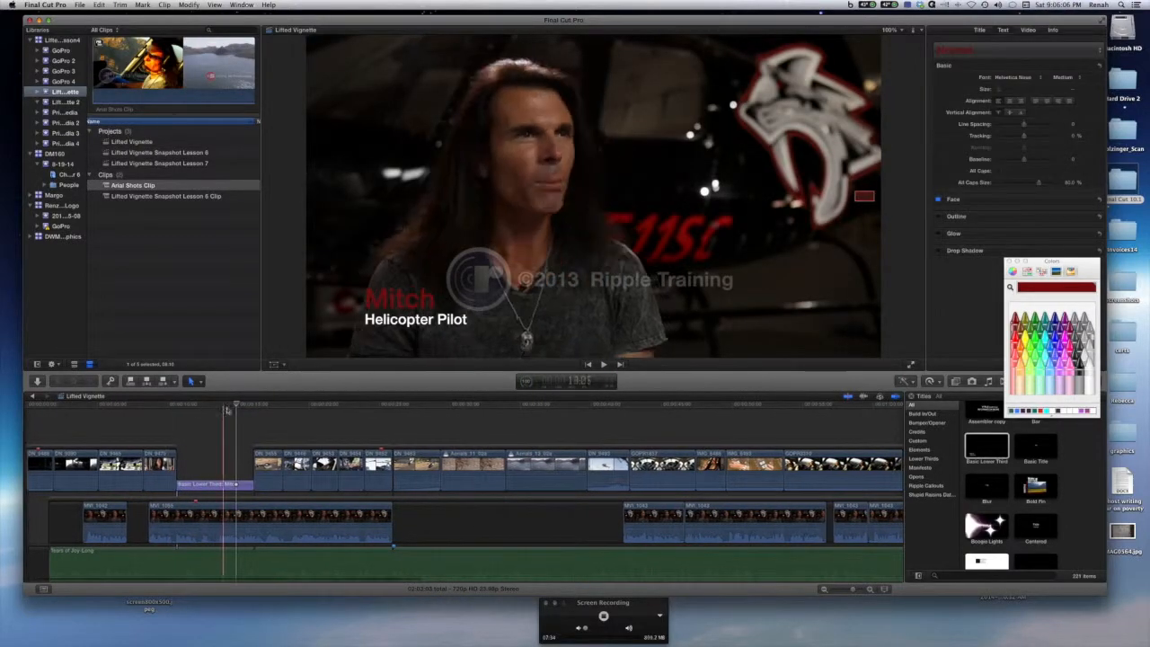
Close the Colors window and connect a Basic Title above the storyline at the start of the lower third.
{"action": "left_click_drag", "start_coordinate": [236, 406], "coordinate": [208, 406]}
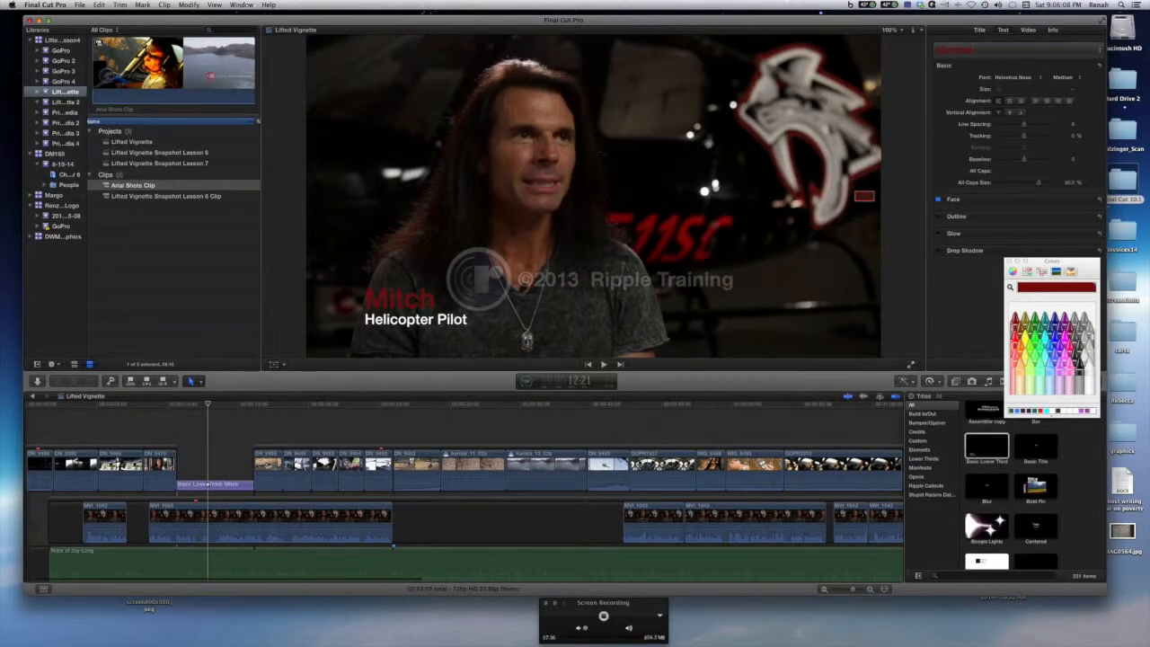
{"action": "left_click", "coordinate": [1010, 261]}
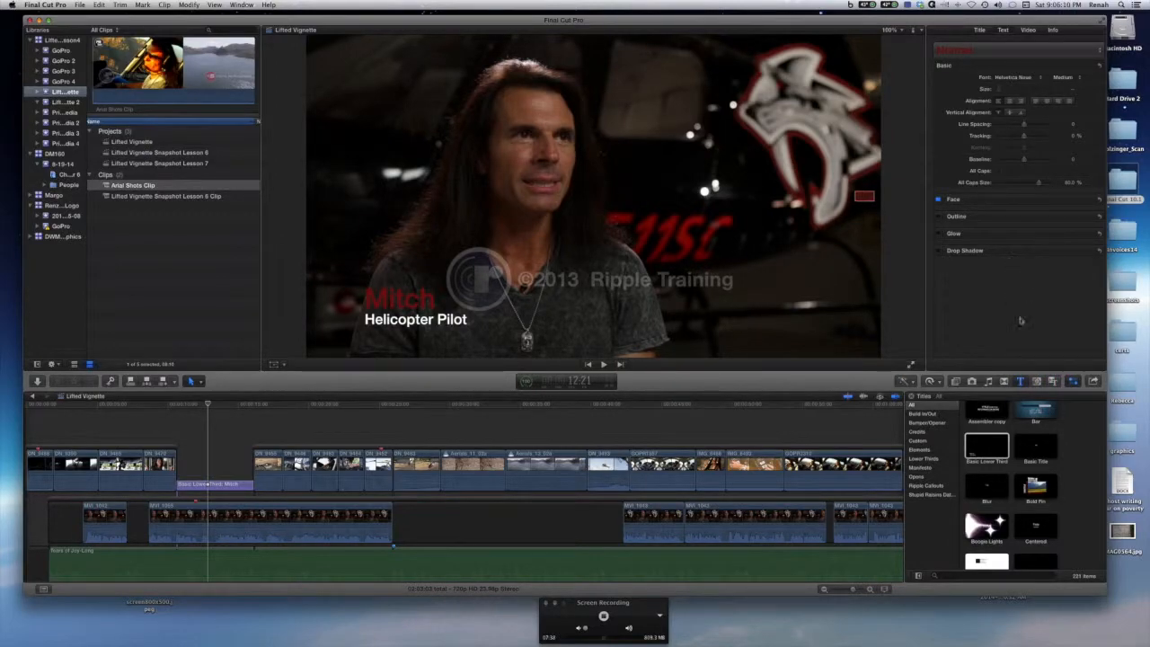
{"action": "left_click", "coordinate": [1044, 454]}
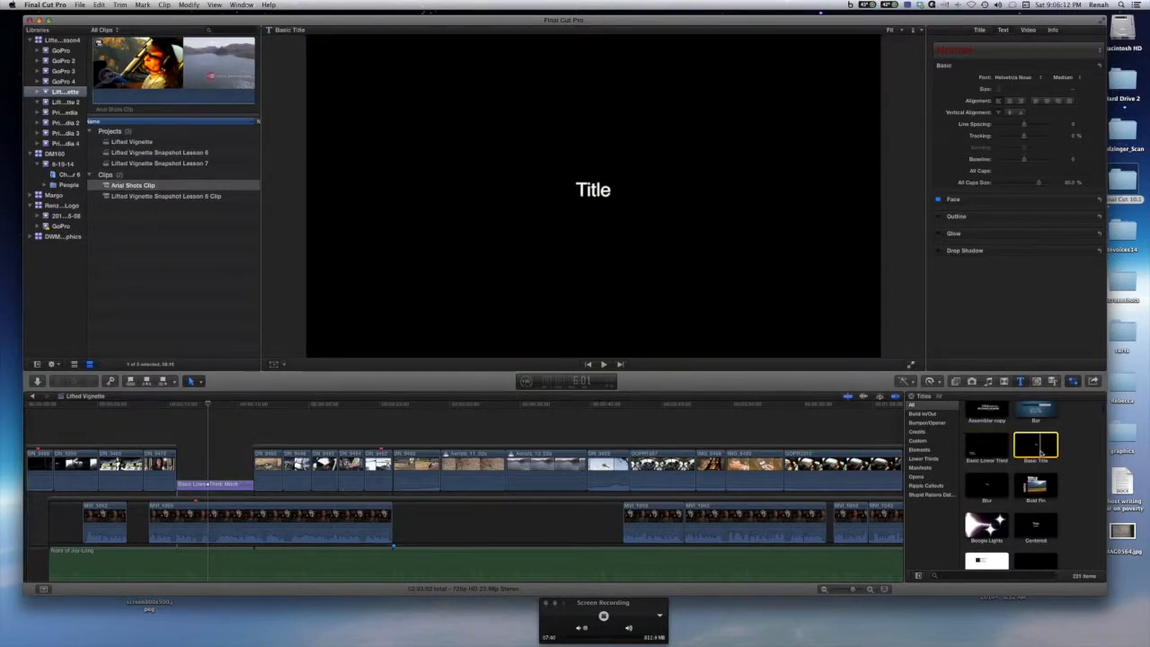
{"action": "left_click_drag", "start_coordinate": [1042, 454], "coordinate": [182, 420]}
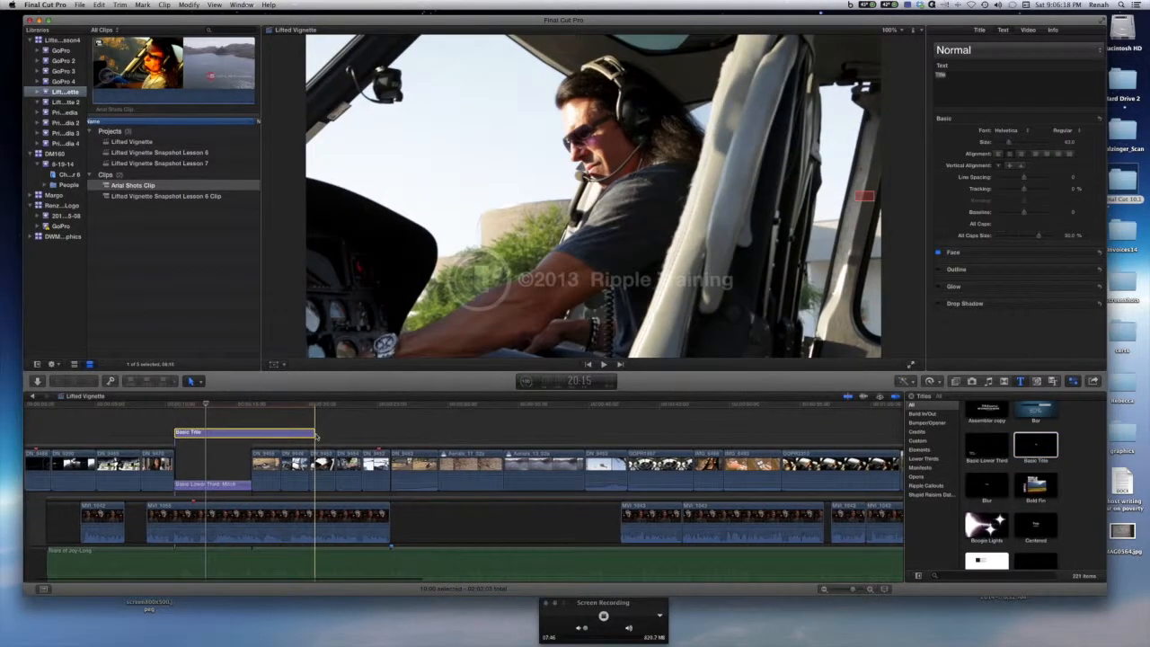
Shorten the Basic Title to end with the lower third and move its text near the top of the frame.
{"action": "left_click_drag", "start_coordinate": [313, 435], "coordinate": [250, 434]}
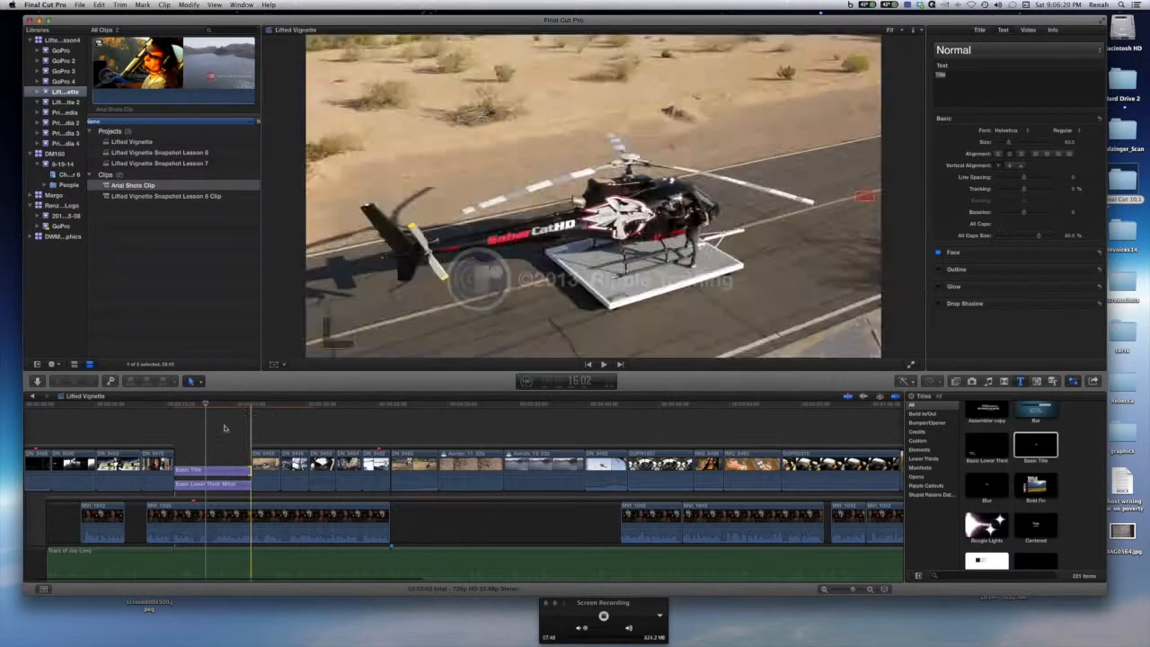
{"action": "left_click", "coordinate": [216, 472]}
{"action": "left_click_drag", "start_coordinate": [593, 190], "coordinate": [595, 81]}
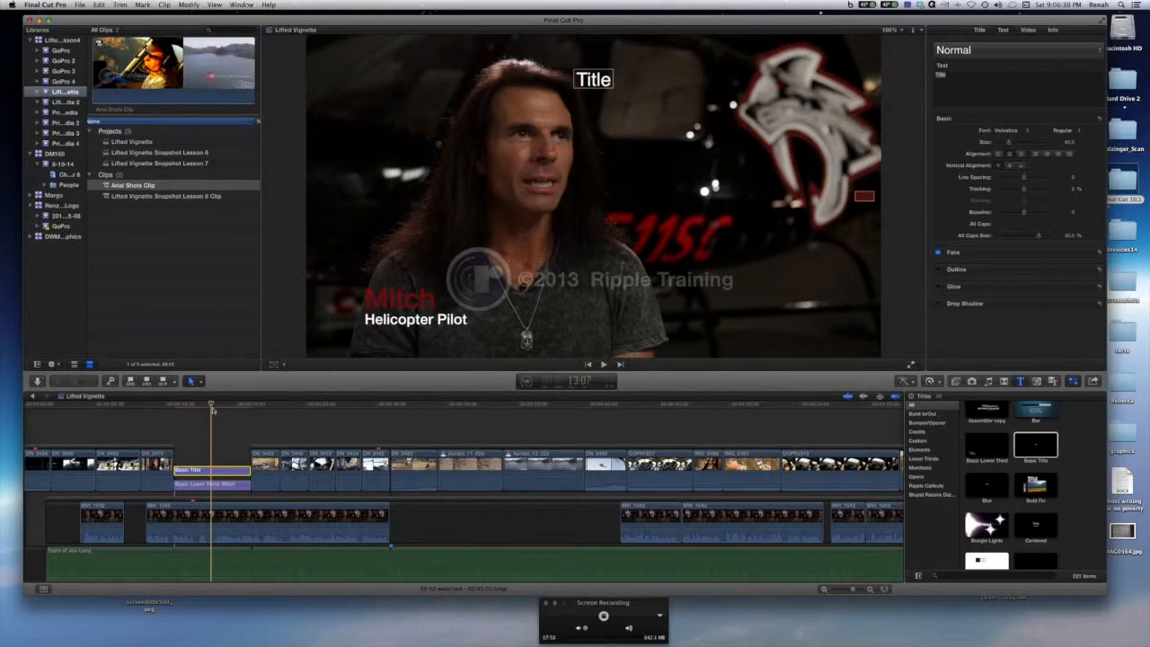
Change the Basic Title's text to Introduction.
{"action": "left_click", "coordinate": [937, 77]}
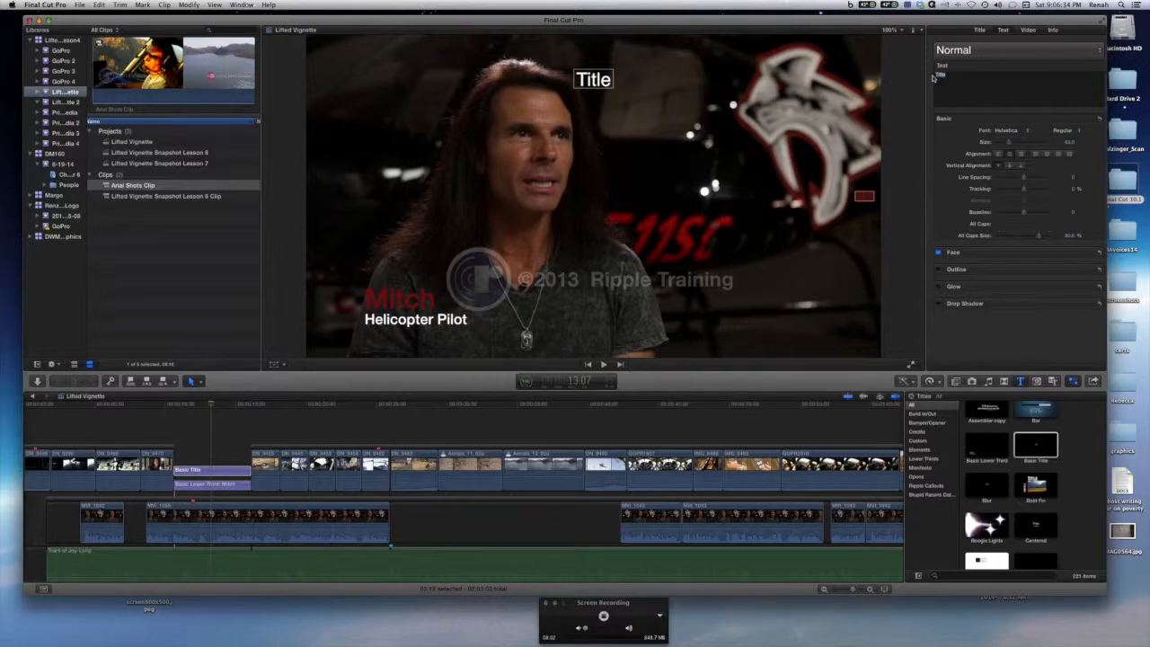
{"action": "type", "text": "Iin"}
{"action": "key", "text": "BackSpace"}
{"action": "key", "text": "BackSpace"}
{"action": "type", "text": "ntroduction"}
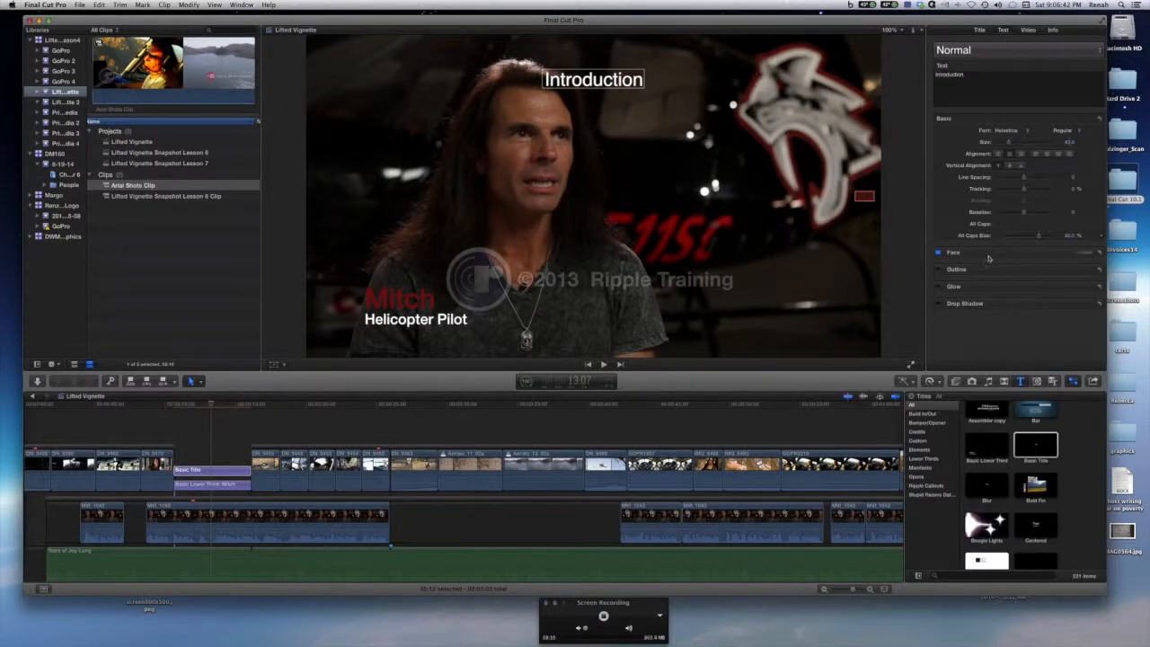
Enable the title's outline and set the outline color to blue.
{"action": "left_click", "coordinate": [938, 269]}
{"action": "left_click", "coordinate": [1085, 270]}
{"action": "left_click", "coordinate": [1013, 293]}
{"action": "left_click", "coordinate": [1050, 338]}
{"action": "left_click_drag", "start_coordinate": [1051, 340], "coordinate": [1061, 355]}
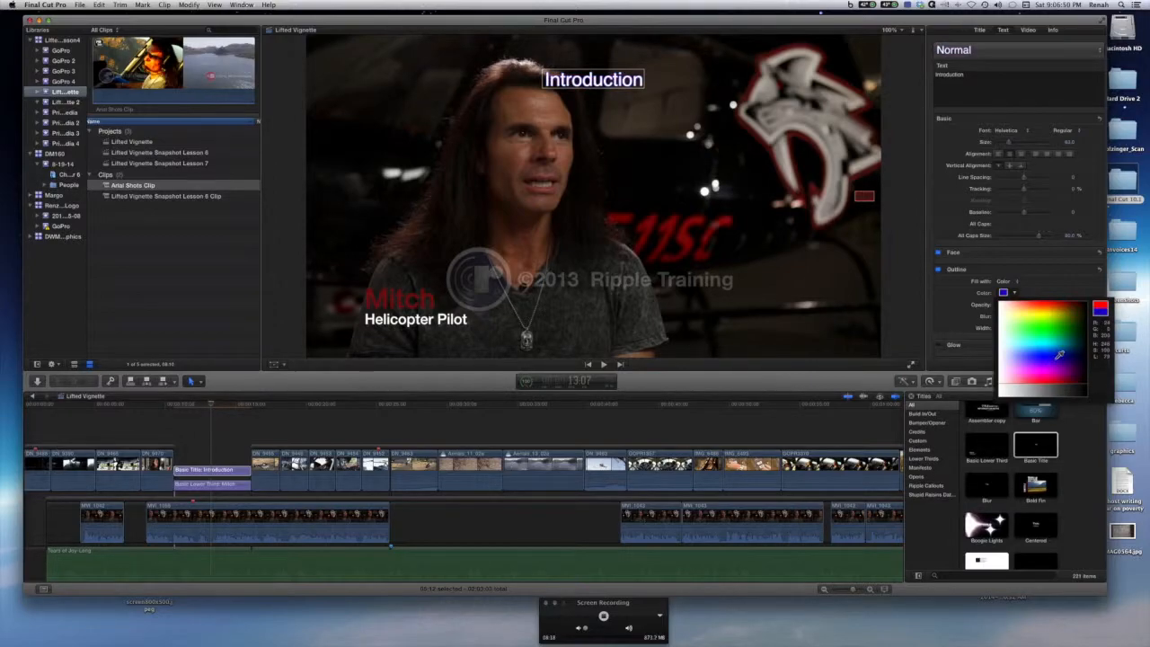
{"action": "left_click", "coordinate": [1058, 358]}
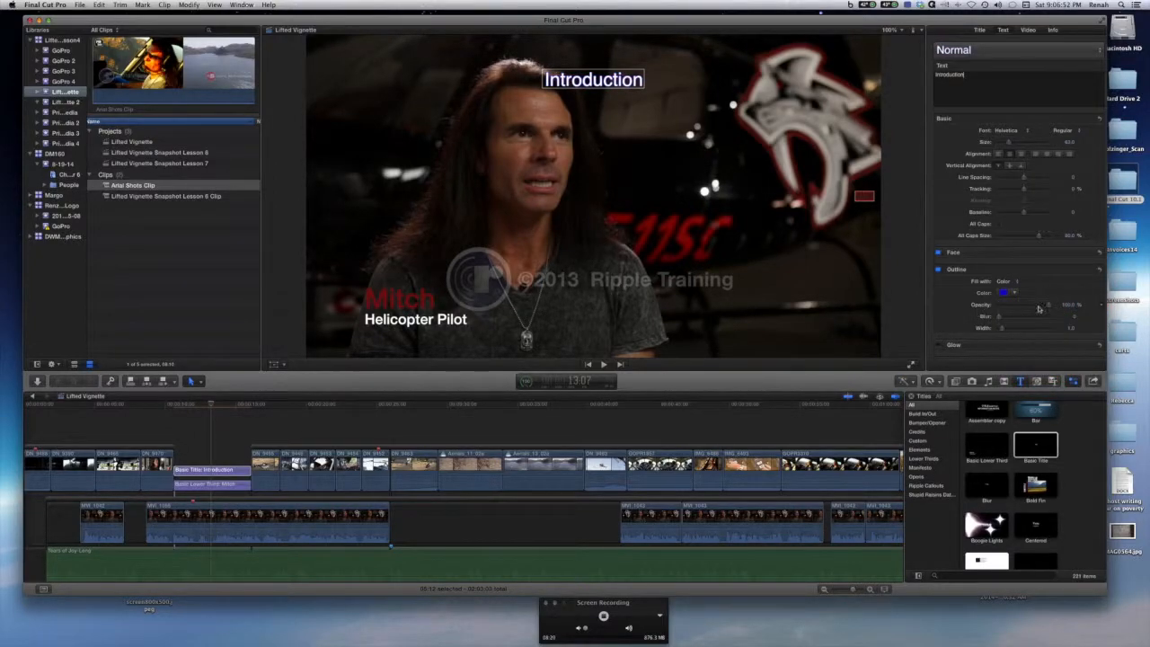
{"action": "left_click_drag", "start_coordinate": [1046, 307], "coordinate": [1011, 310]}
{"action": "scroll", "coordinate": [1063, 305], "scroll_direction": "down", "scroll_amount": 1}
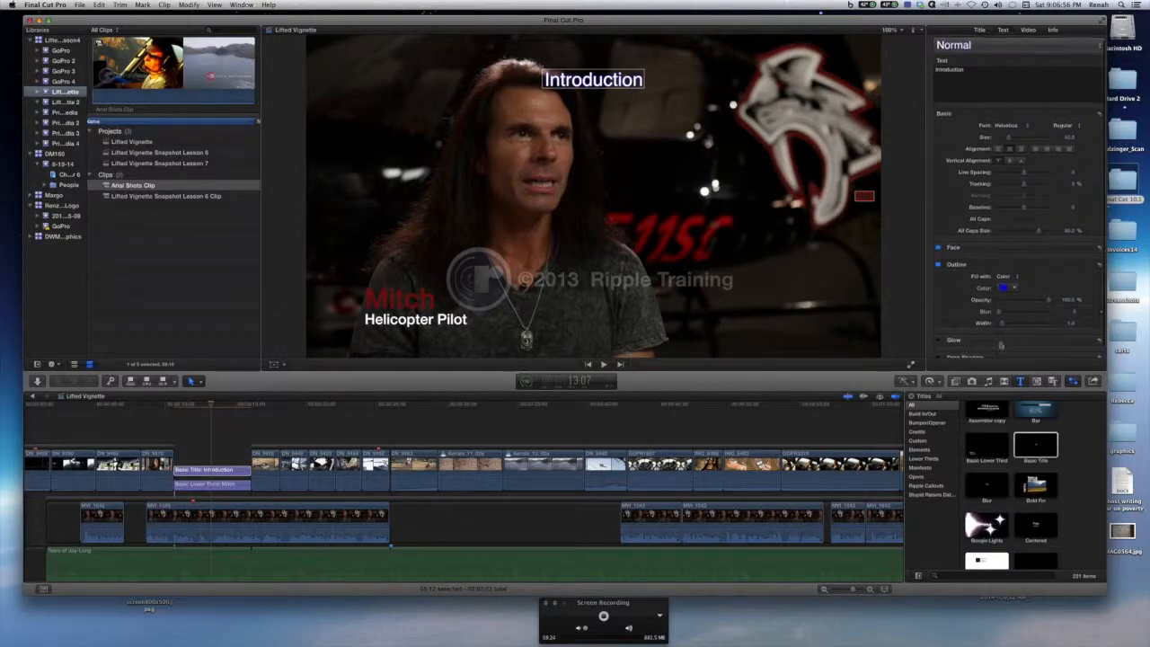
Turn on glow and drop shadow for the title, setting the drop shadow color to Blueberry.
{"action": "left_click", "coordinate": [939, 340]}
{"action": "scroll", "coordinate": [975, 342], "scroll_direction": "down", "scroll_amount": 1}
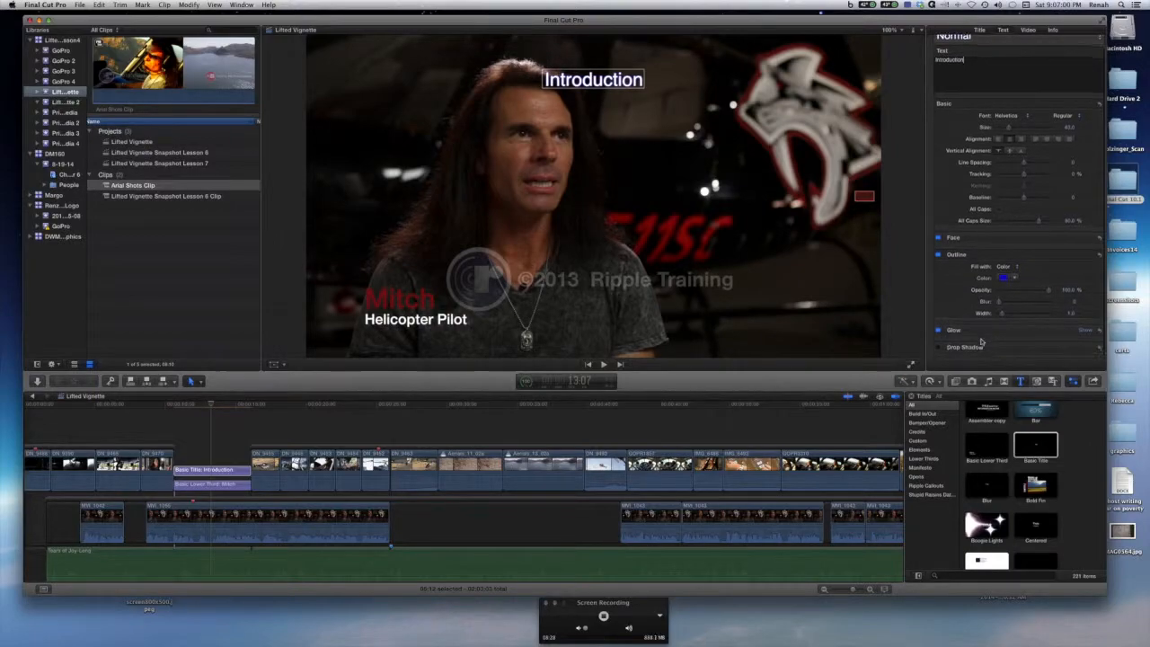
{"action": "left_click", "coordinate": [940, 348]}
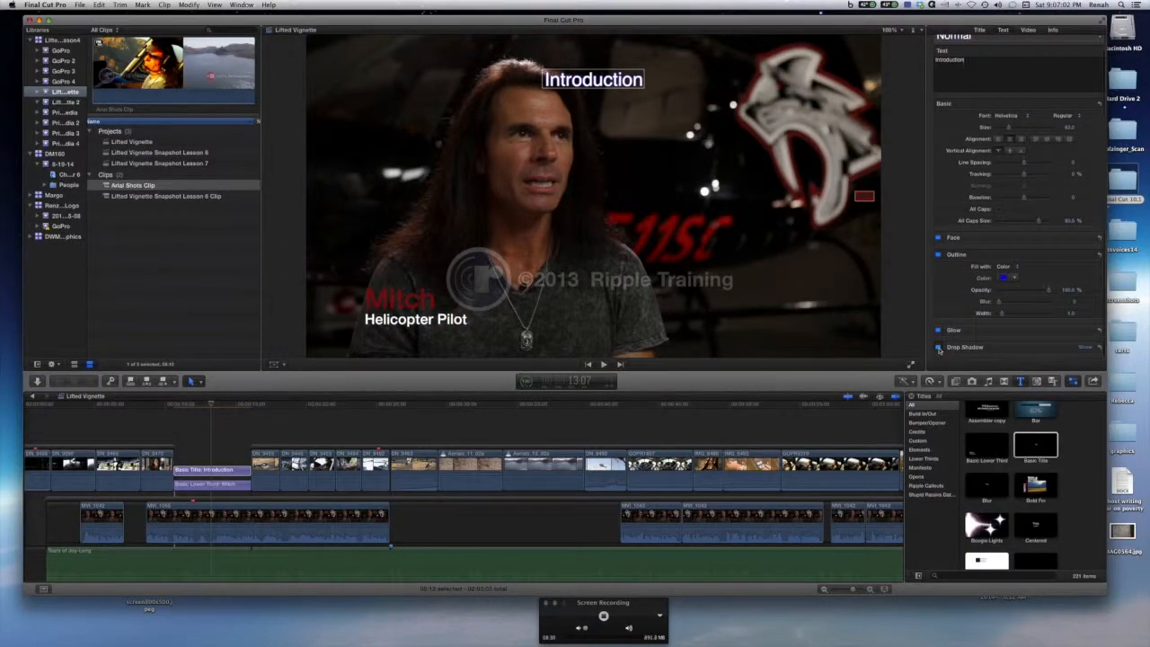
{"action": "left_click", "coordinate": [1088, 348]}
{"action": "scroll", "coordinate": [1024, 319], "scroll_direction": "down", "scroll_amount": 4}
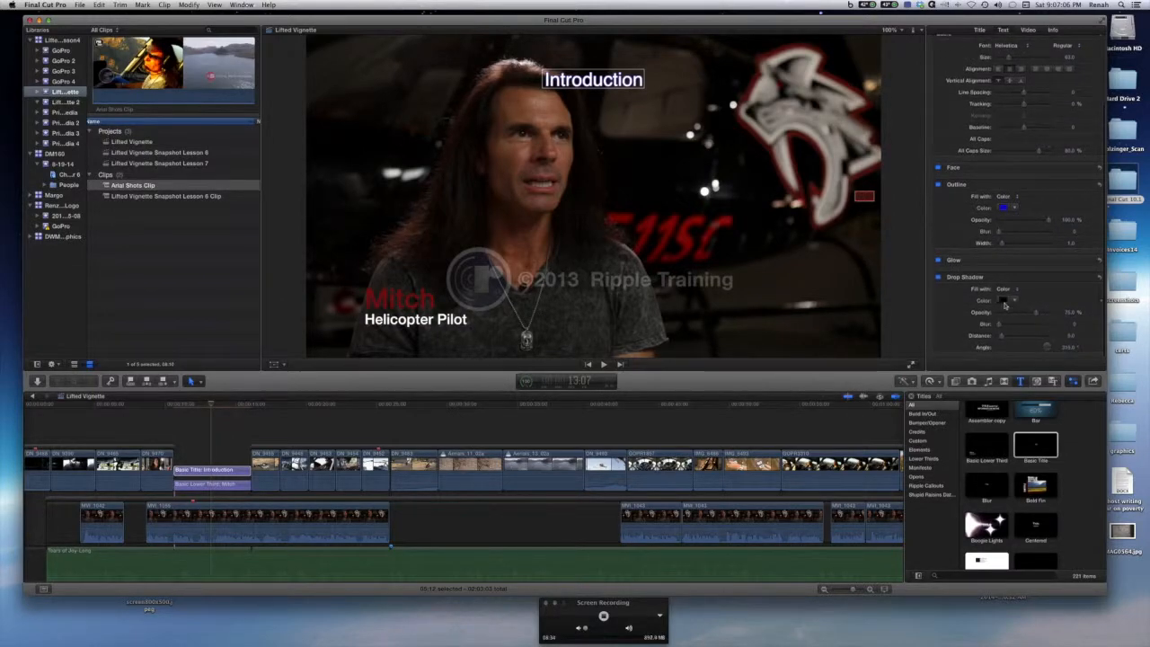
{"action": "left_click", "coordinate": [1004, 301]}
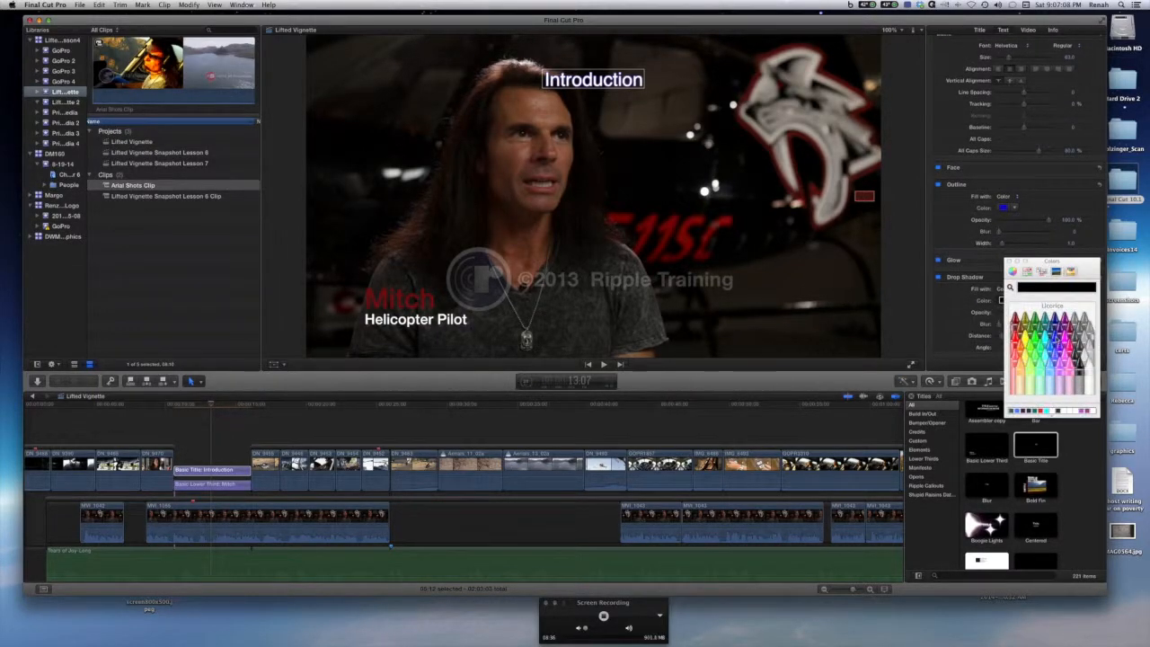
{"action": "left_click", "coordinate": [1056, 340]}
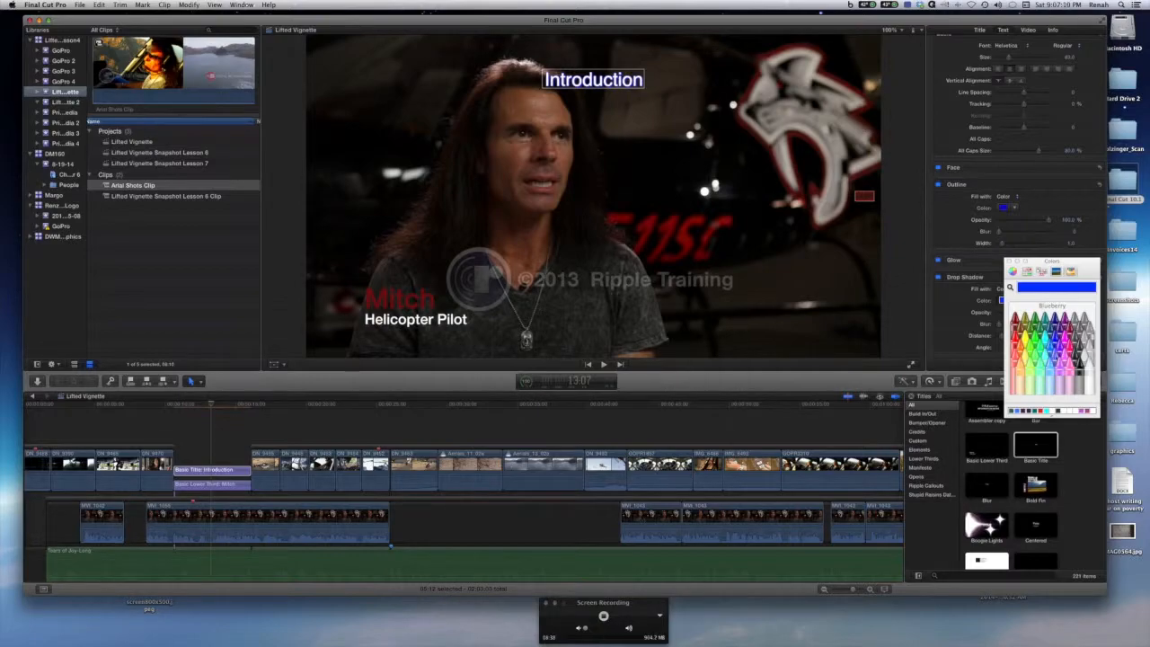
Change the drop shadow color to Snow and close the color picker.
{"action": "left_click", "coordinate": [1087, 364]}
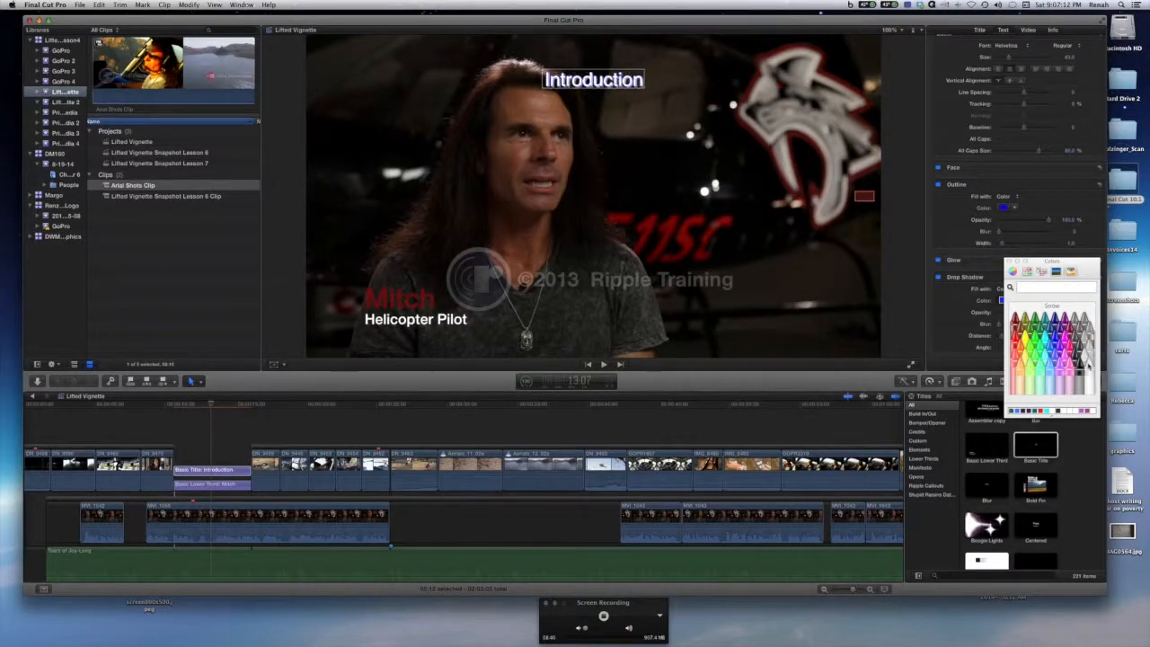
{"action": "left_click", "coordinate": [1010, 261]}
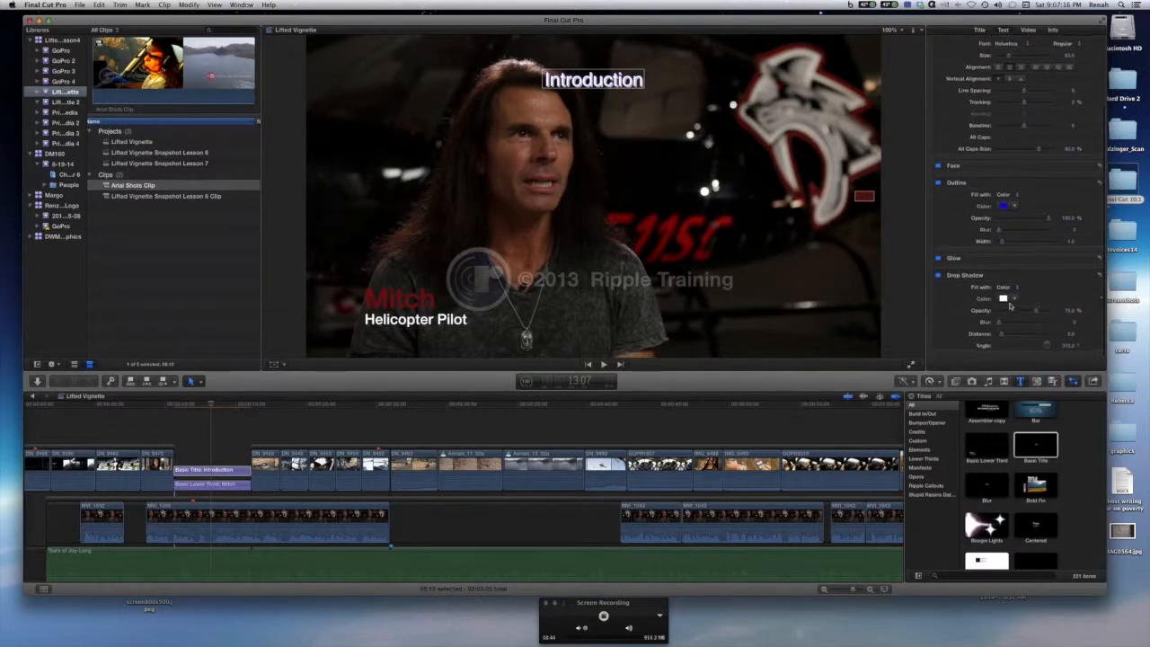
Apply the Fantasy text style preset to the Introduction title.
{"action": "scroll", "coordinate": [1089, 50], "scroll_direction": "up", "scroll_amount": 5}
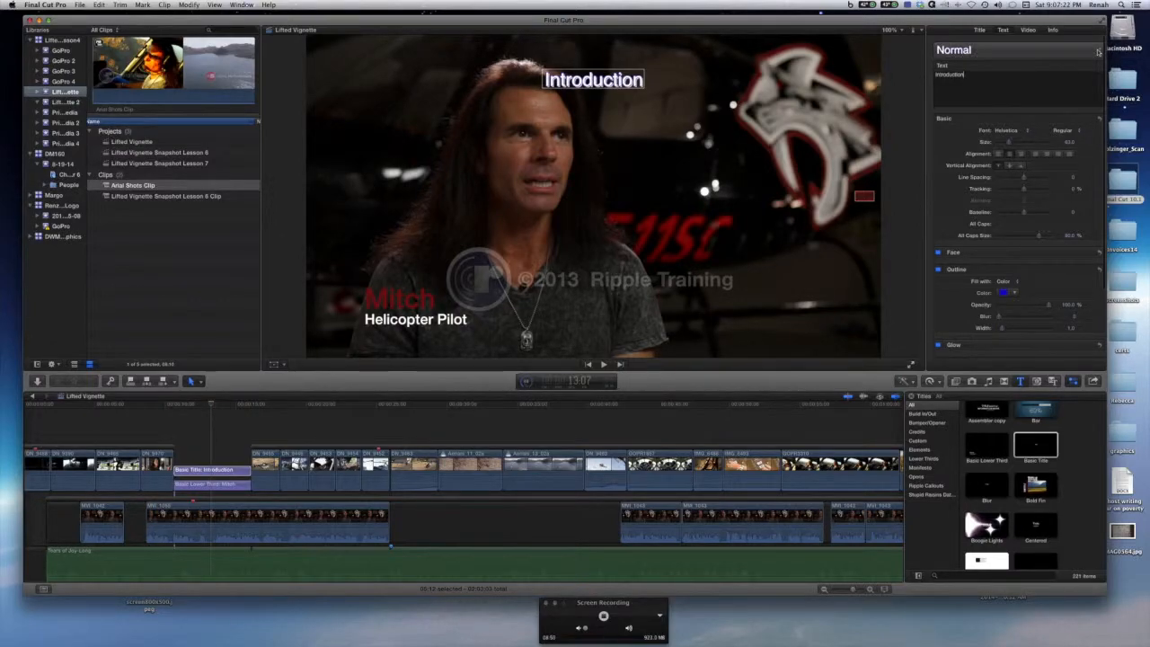
{"action": "left_click", "coordinate": [1098, 51]}
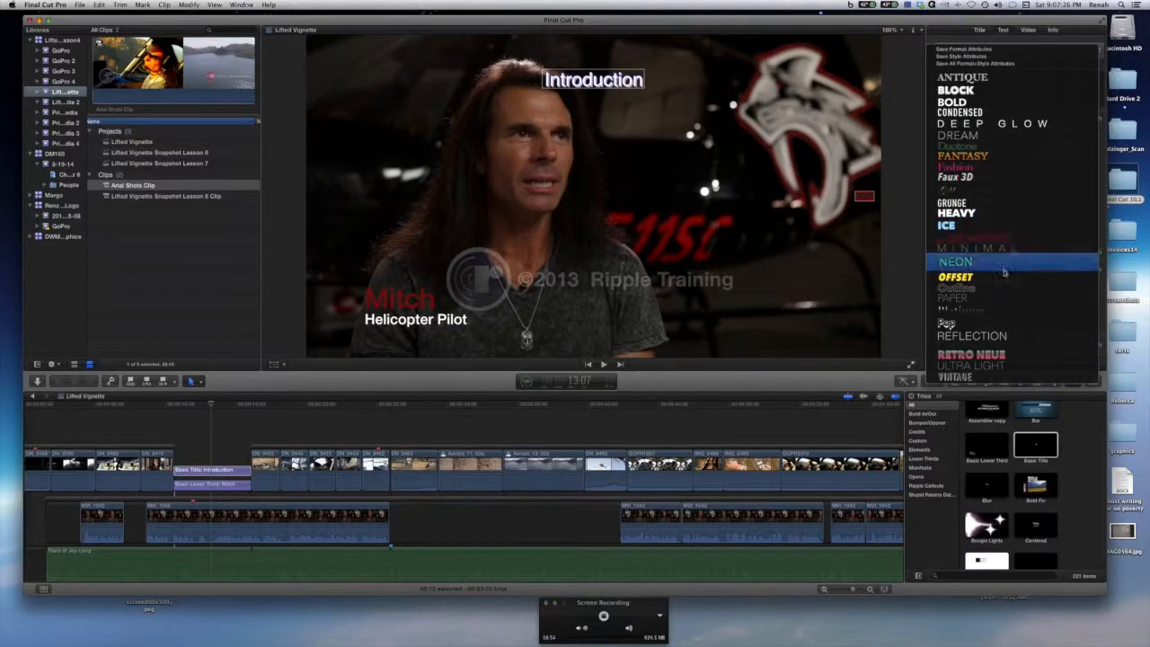
{"action": "left_click", "coordinate": [991, 161]}
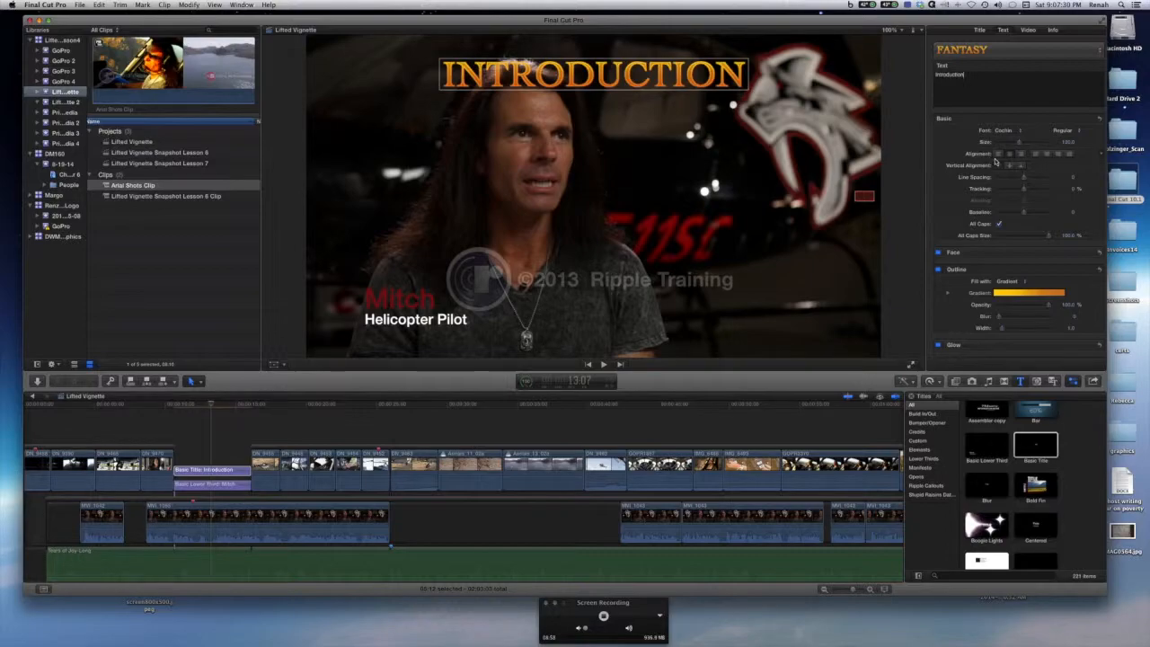
Apply the Retro Neue text style preset to the title instead.
{"action": "left_click", "coordinate": [1097, 51]}
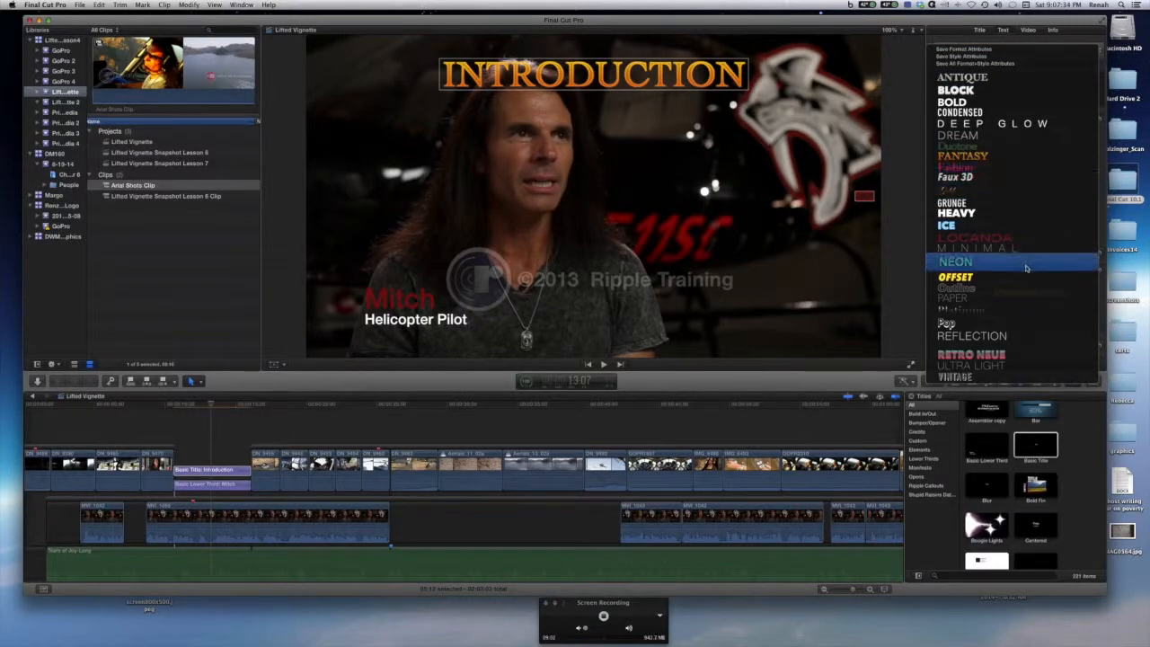
{"action": "left_click", "coordinate": [1017, 357]}
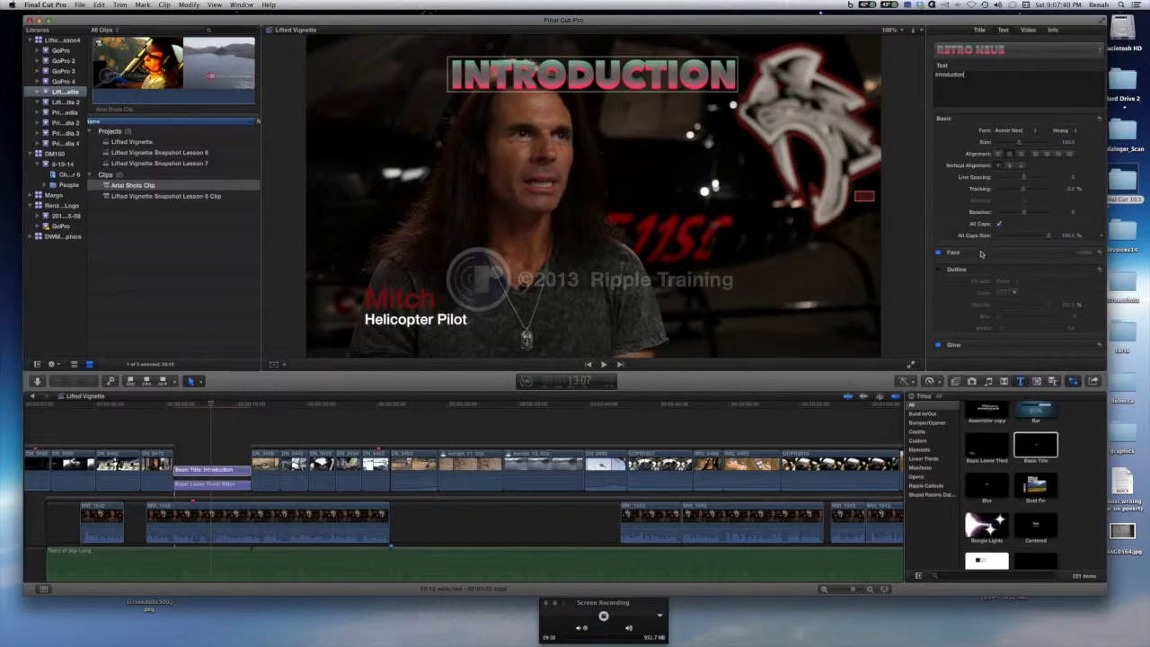
Set the title's font to Avenir Next in the Regular weight.
{"action": "scroll", "coordinate": [1016, 269], "scroll_direction": "down", "scroll_amount": 5}
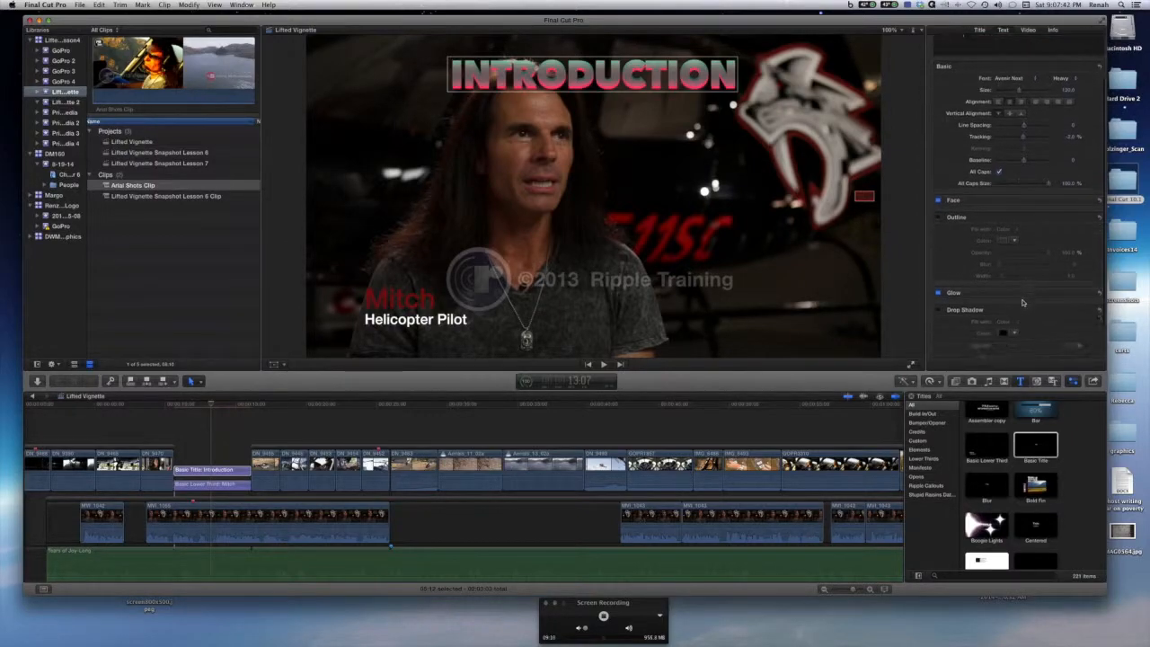
{"action": "scroll", "coordinate": [1007, 224], "scroll_direction": "up", "scroll_amount": 3}
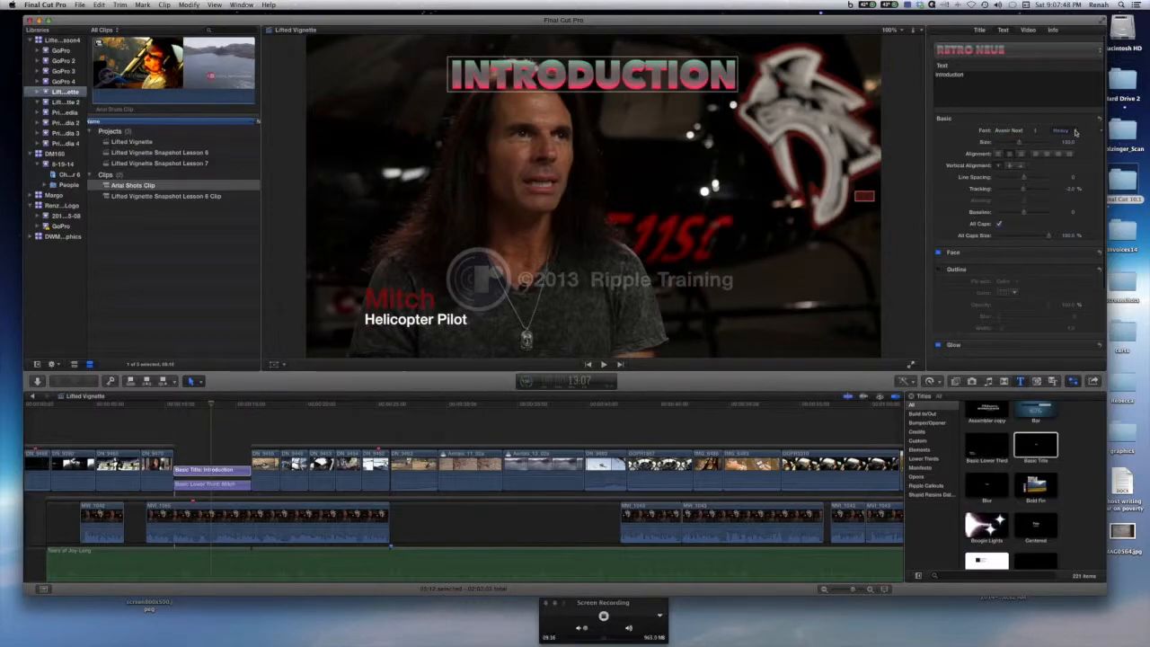
{"action": "left_click", "coordinate": [1037, 132]}
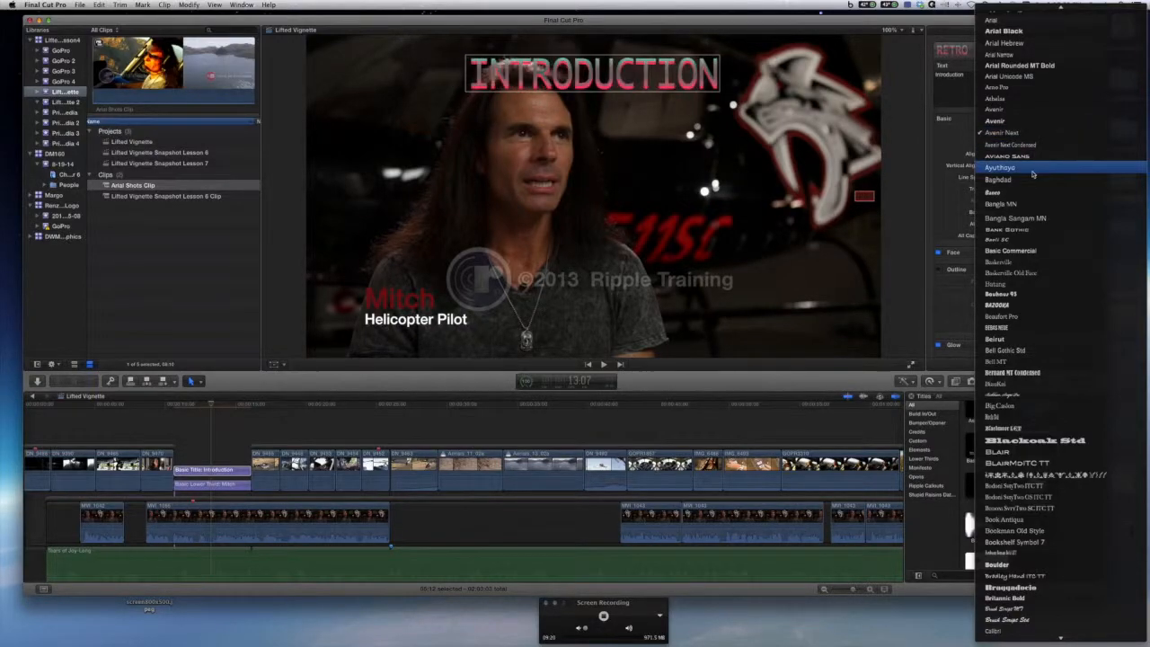
{"action": "key", "text": "Up"}
{"action": "key", "text": "Up"}
{"action": "key", "text": "Up"}
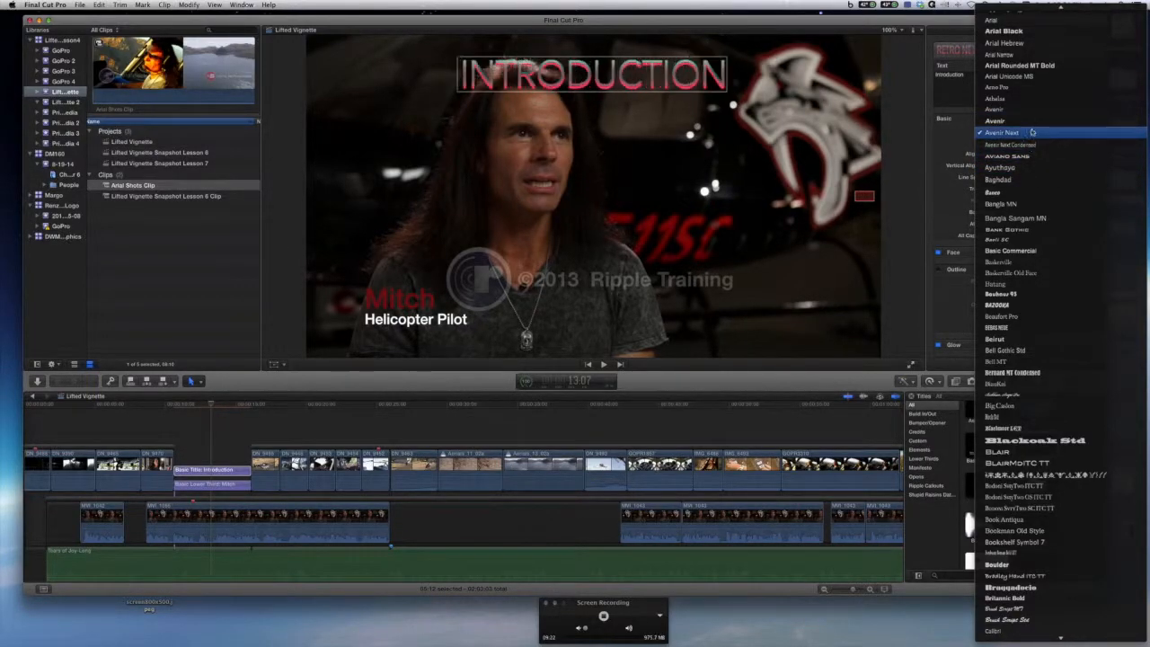
{"action": "left_click", "coordinate": [1033, 132]}
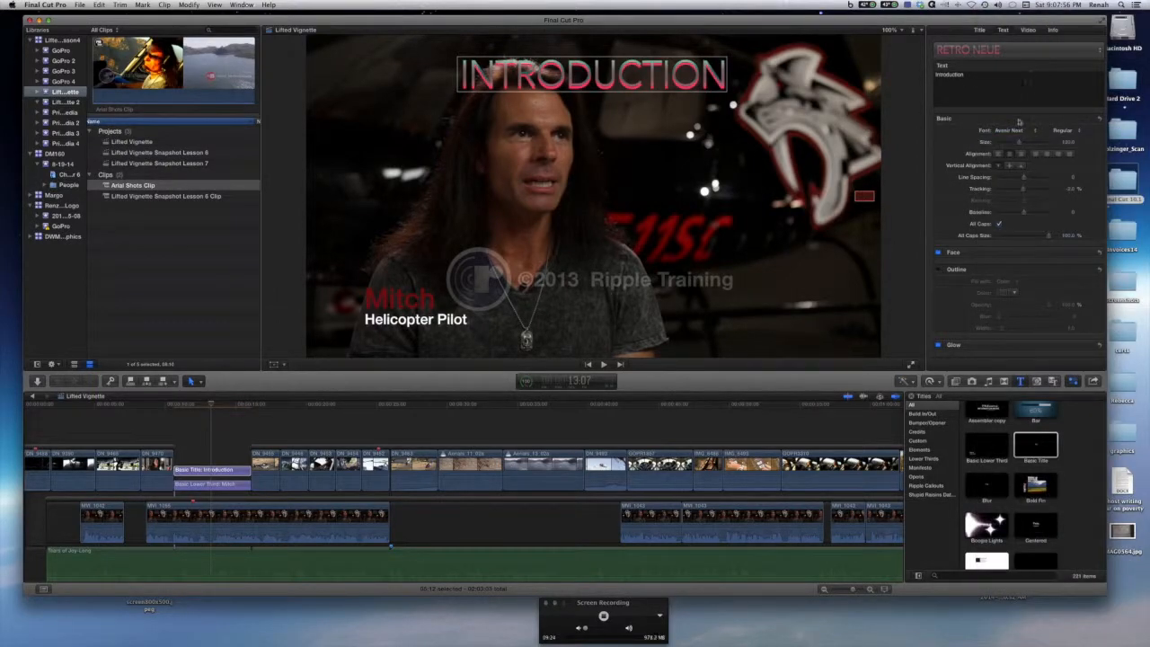
Enable the title's glow and set the glow color to red from the color spectrum.
{"action": "scroll", "coordinate": [1043, 320], "scroll_direction": "down", "scroll_amount": 5}
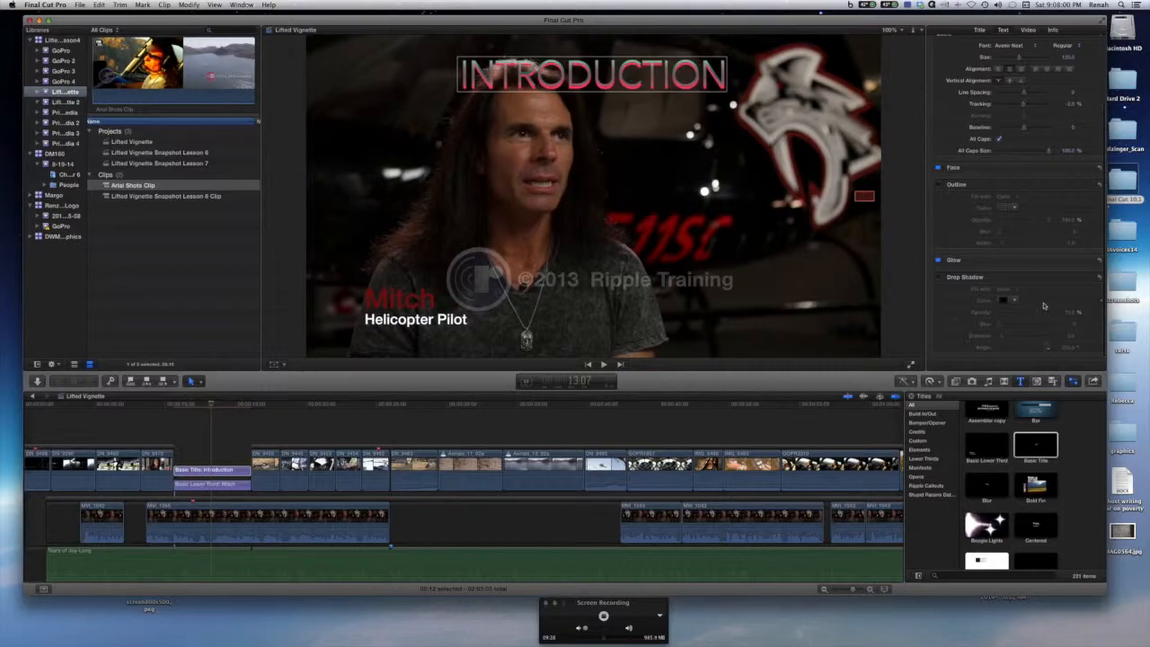
{"action": "left_click", "coordinate": [1085, 261]}
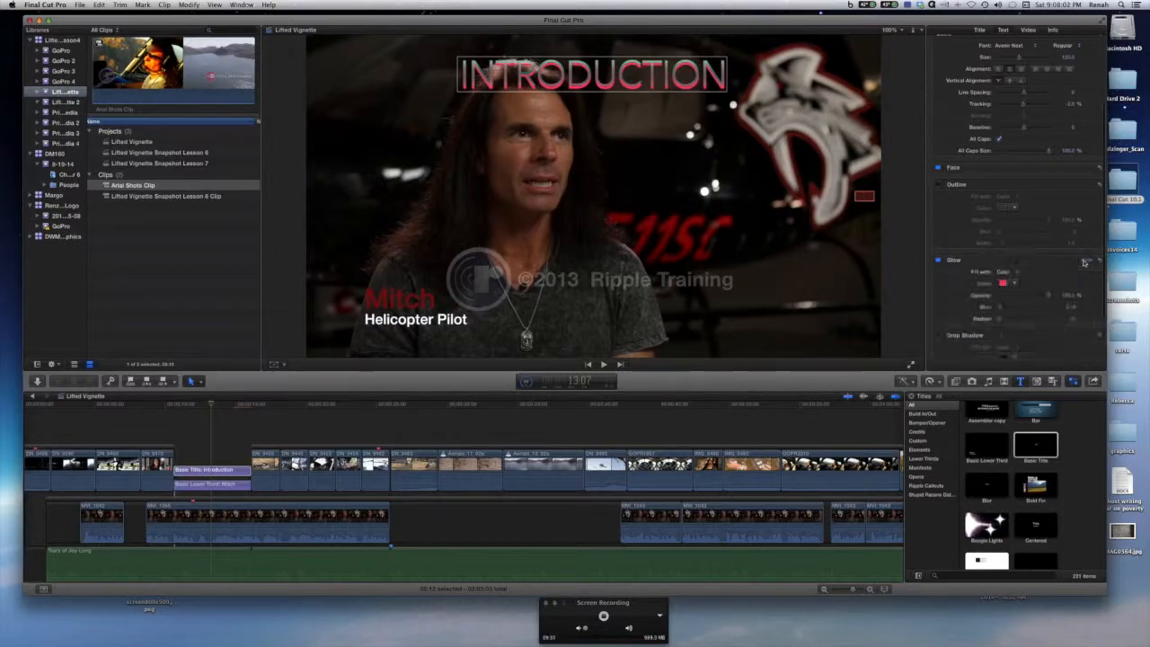
{"action": "left_click", "coordinate": [1015, 284]}
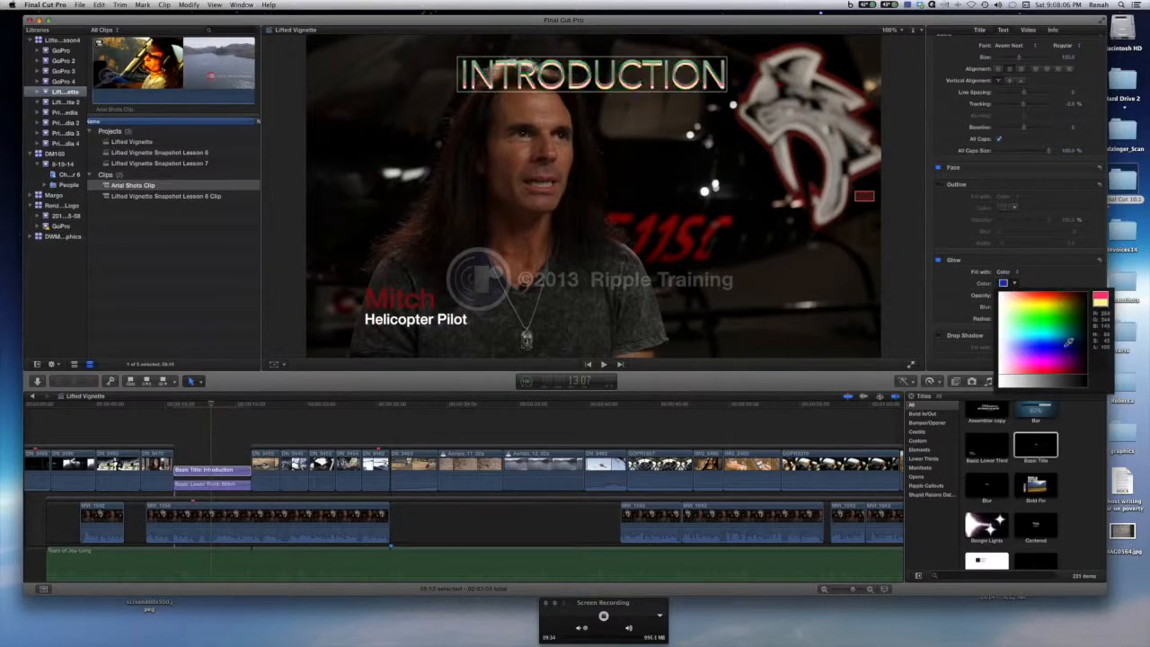
{"action": "left_click", "coordinate": [1062, 293]}
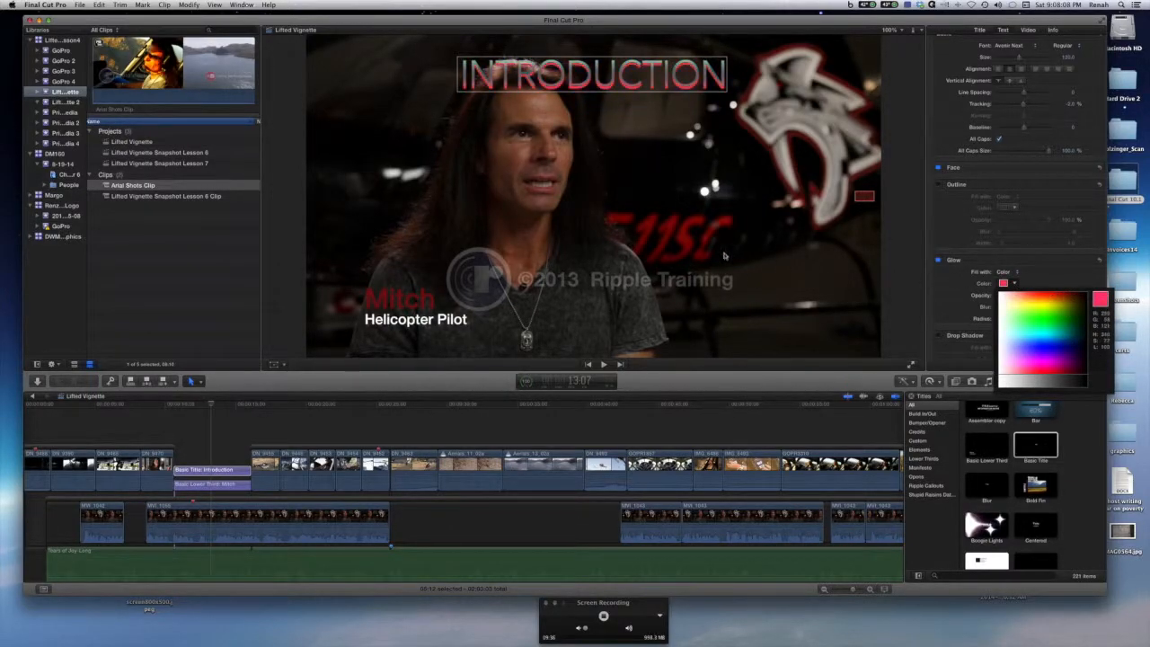
{"action": "left_click", "coordinate": [1043, 294]}
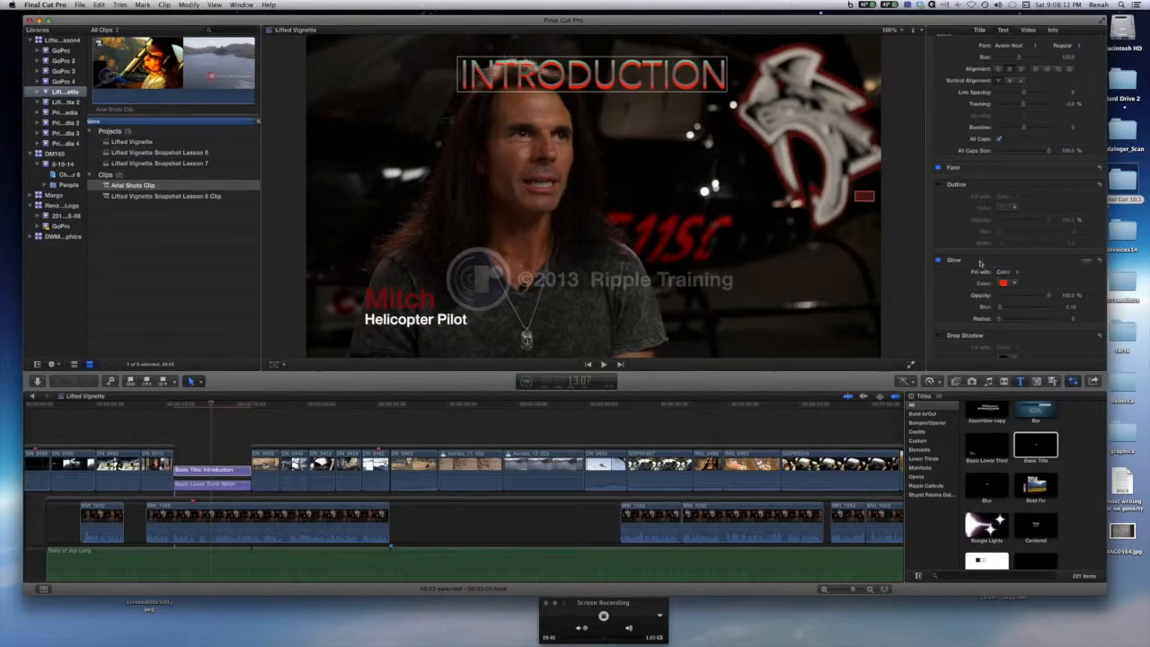
{"action": "scroll", "coordinate": [1005, 195], "scroll_direction": "up", "scroll_amount": 5}
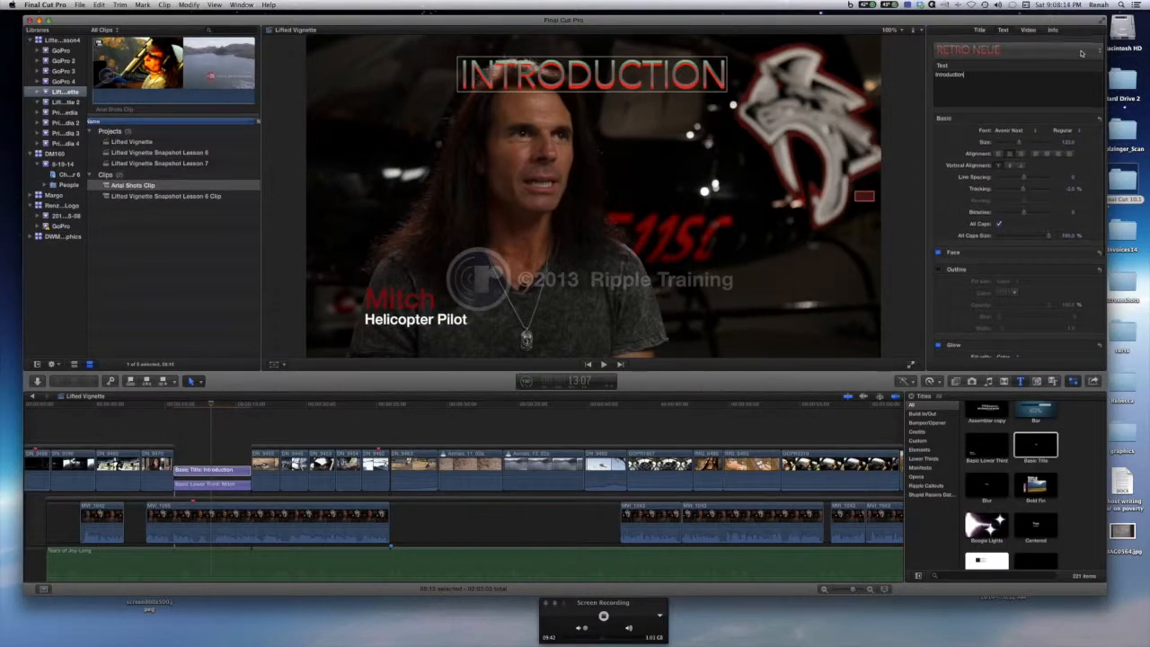
{"action": "left_click", "coordinate": [1099, 51]}
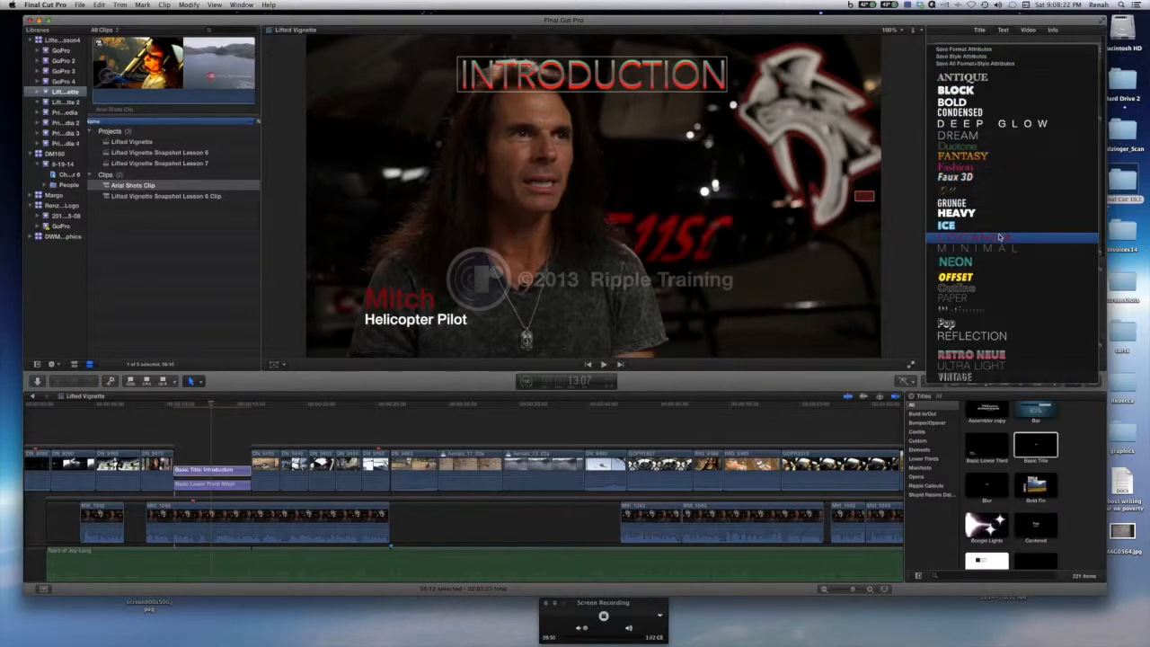
{"action": "left_click", "coordinate": [994, 36]}
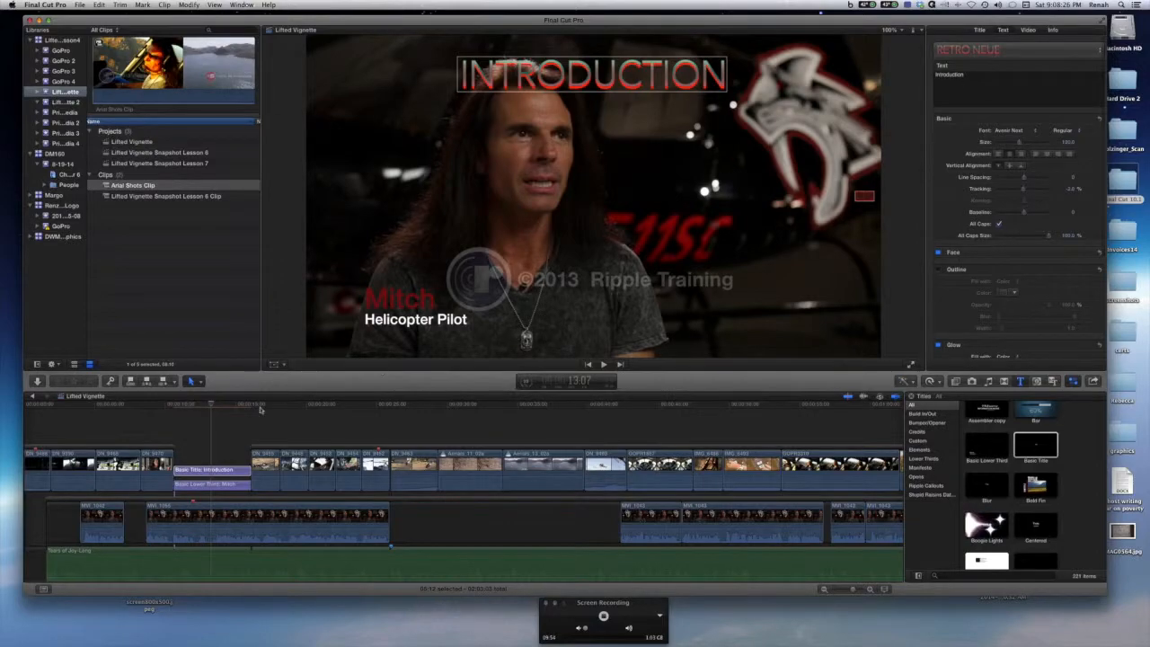
Delete the Introduction title clip from the timeline.
{"action": "left_click", "coordinate": [211, 470]}
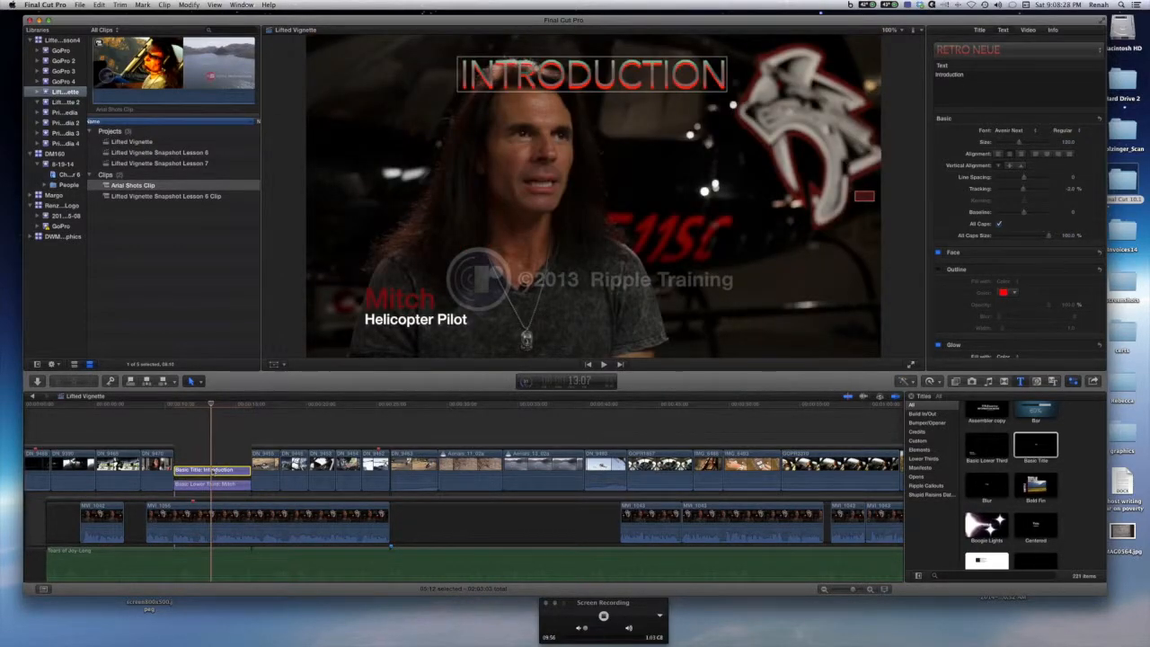
{"action": "key", "text": "Delete"}
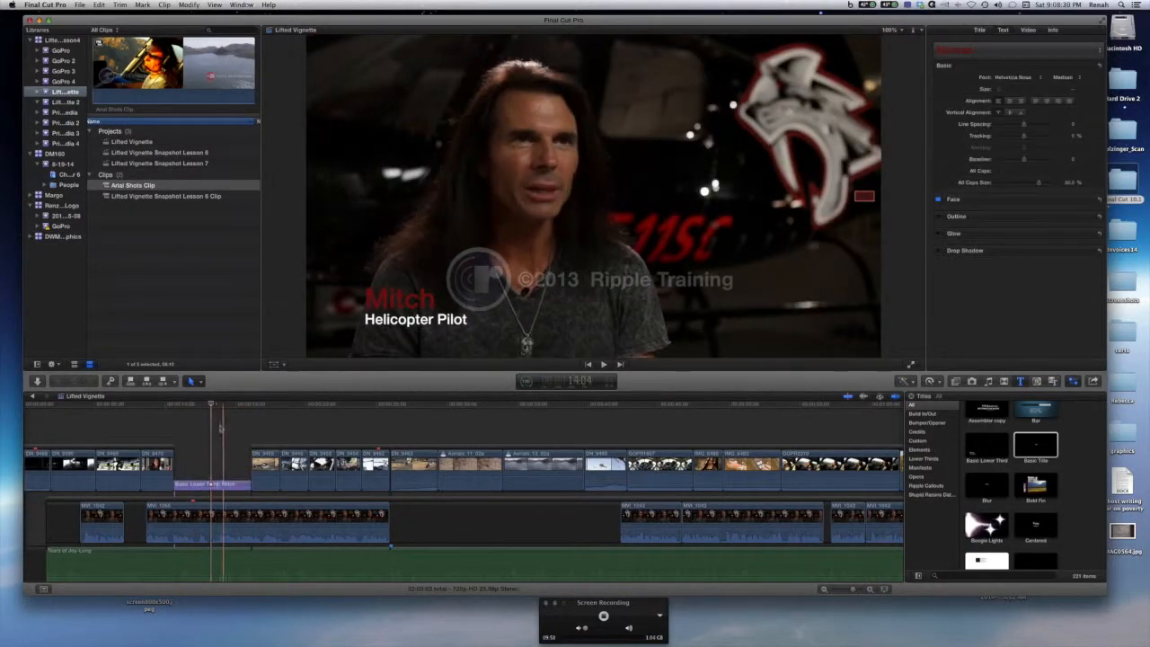
{"action": "left_click_drag", "start_coordinate": [211, 406], "coordinate": [197, 406]}
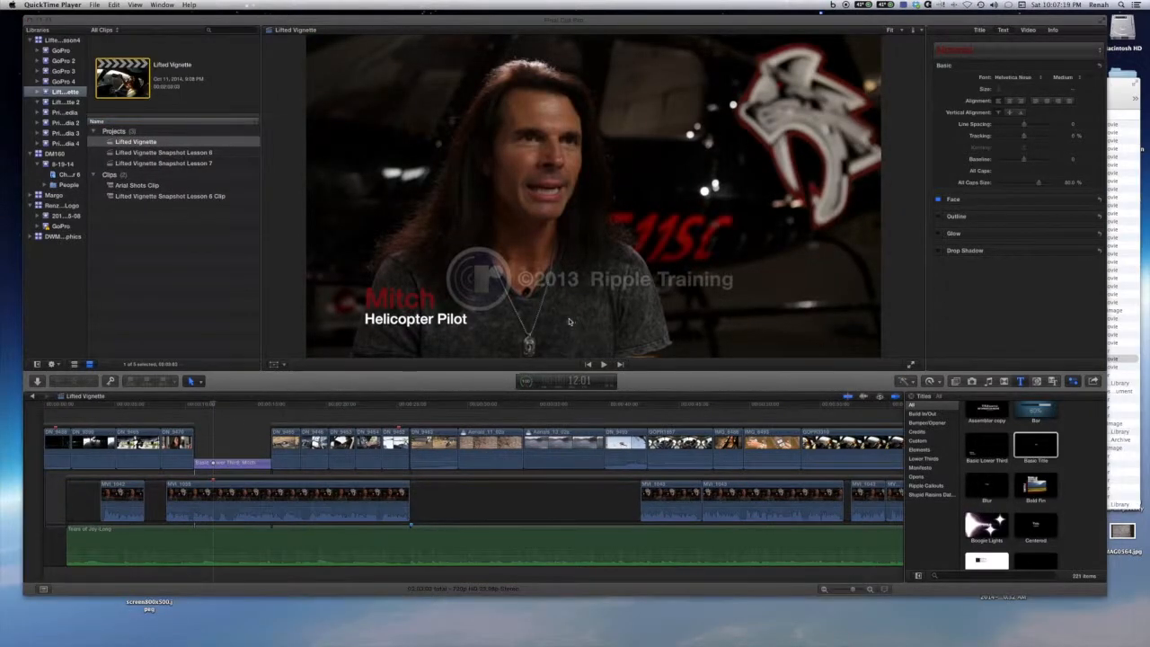
{"action": "key", "text": "ctrl+super+n"}
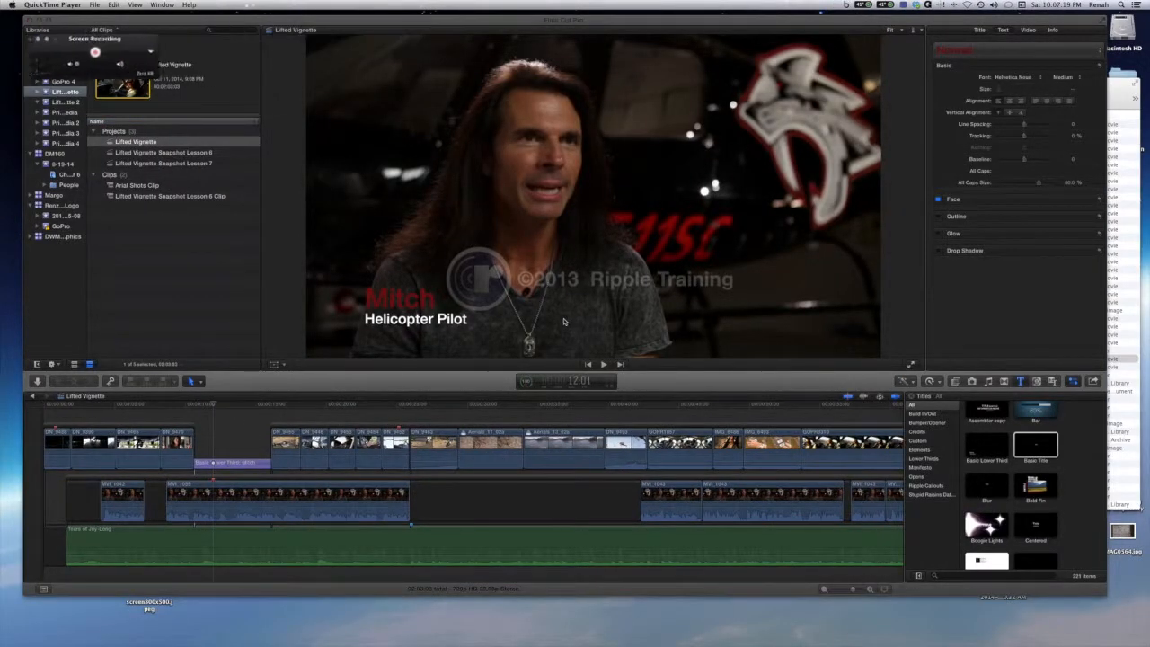
{"action": "left_click_drag", "start_coordinate": [115, 40], "coordinate": [310, 617]}
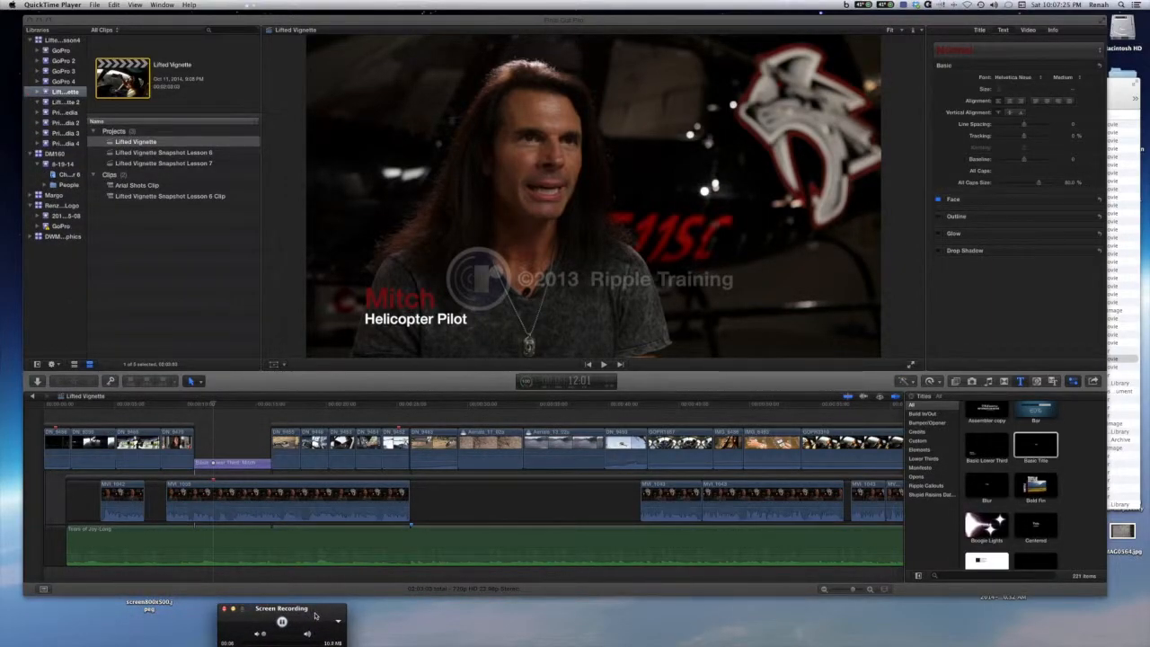
Browse the Titles browser, previewing the Bold Fin title.
{"action": "scroll", "coordinate": [1034, 422], "scroll_direction": "up", "scroll_amount": 2}
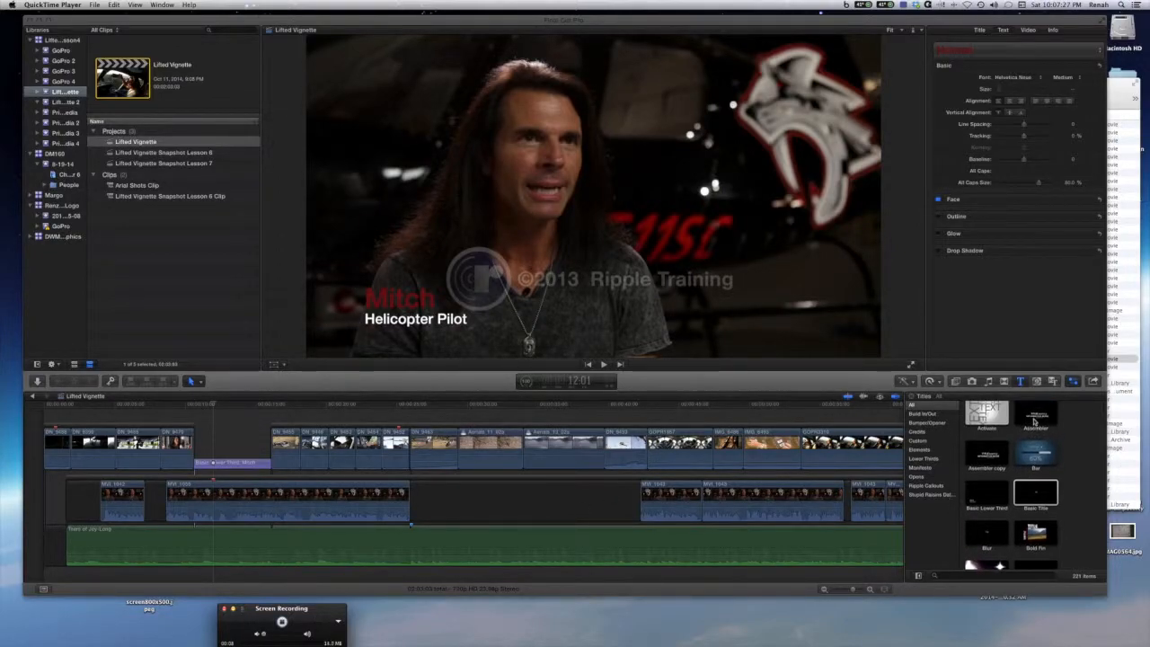
{"action": "scroll", "coordinate": [1033, 497], "scroll_direction": "down", "scroll_amount": 2}
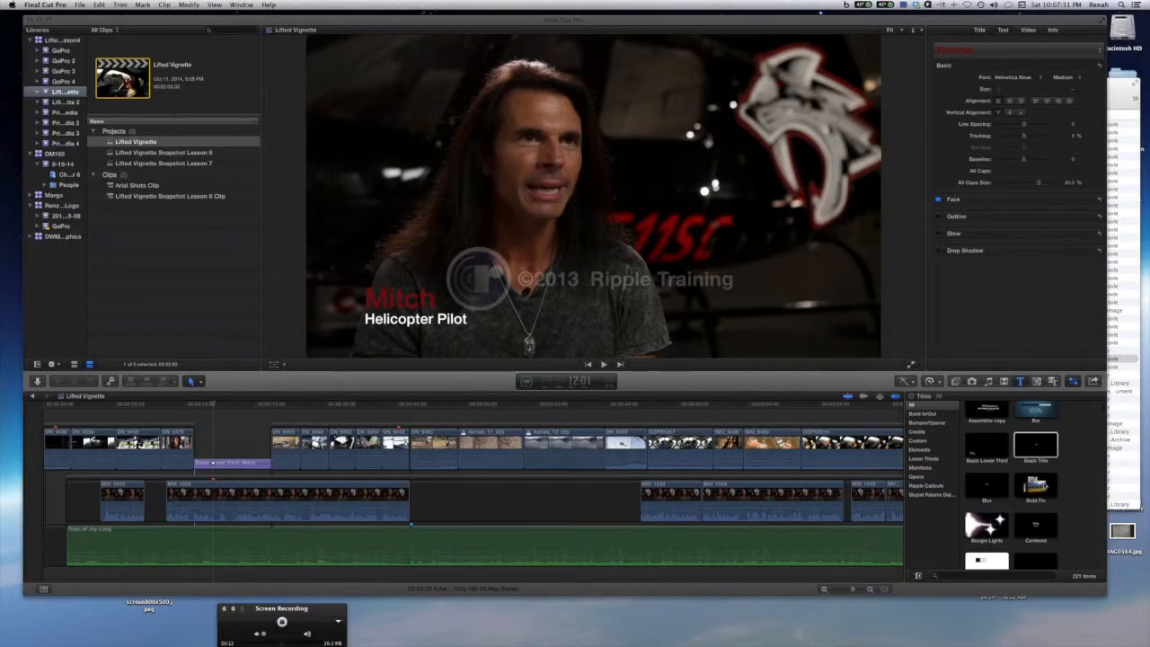
{"action": "left_click", "coordinate": [1042, 486]}
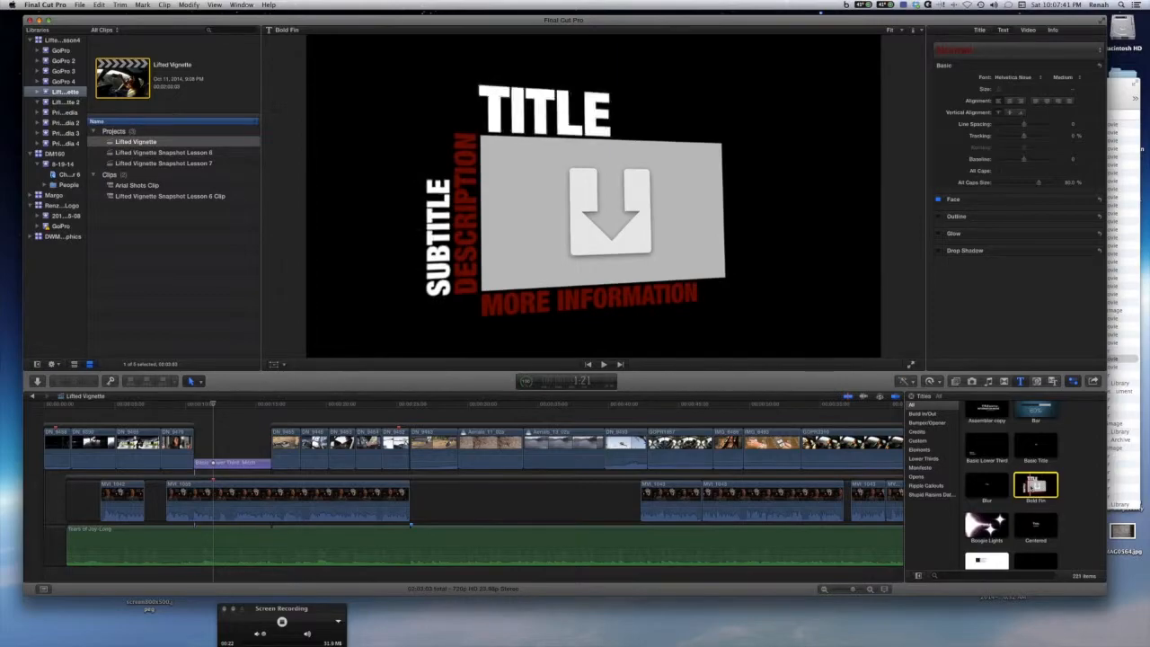
{"action": "scroll", "coordinate": [1033, 488], "scroll_direction": "down", "scroll_amount": 2}
{"action": "scroll", "coordinate": [1033, 488], "scroll_direction": "up", "scroll_amount": 1}
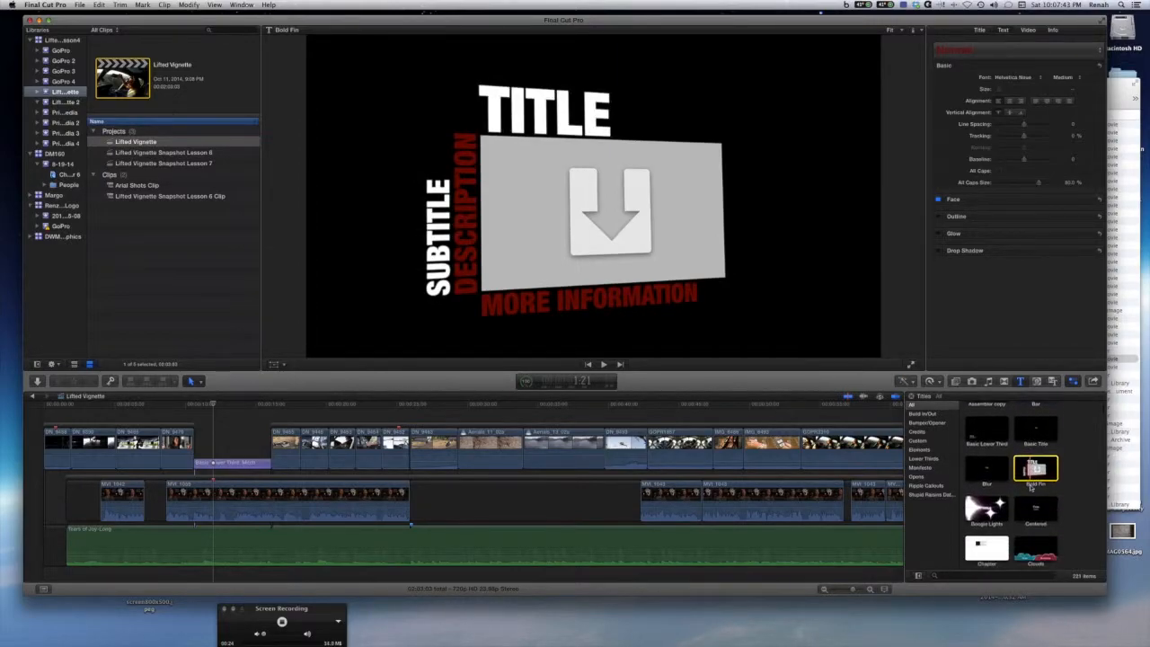
{"action": "scroll", "coordinate": [1032, 489], "scroll_direction": "down", "scroll_amount": 3}
{"action": "scroll", "coordinate": [1036, 493], "scroll_direction": "down", "scroll_amount": 3}
{"action": "scroll", "coordinate": [1039, 516], "scroll_direction": "down", "scroll_amount": 2}
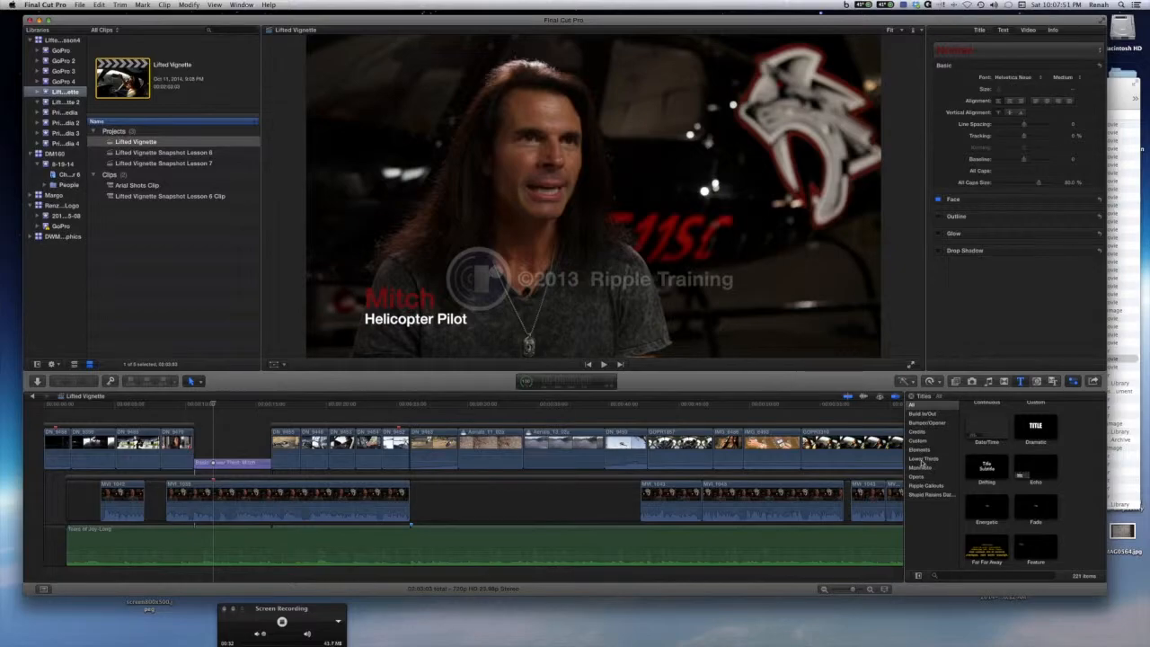
Browse the Lower Thirds and Build In/Out title categories, previewing their titles such as Knock Out.
{"action": "left_click", "coordinate": [923, 460]}
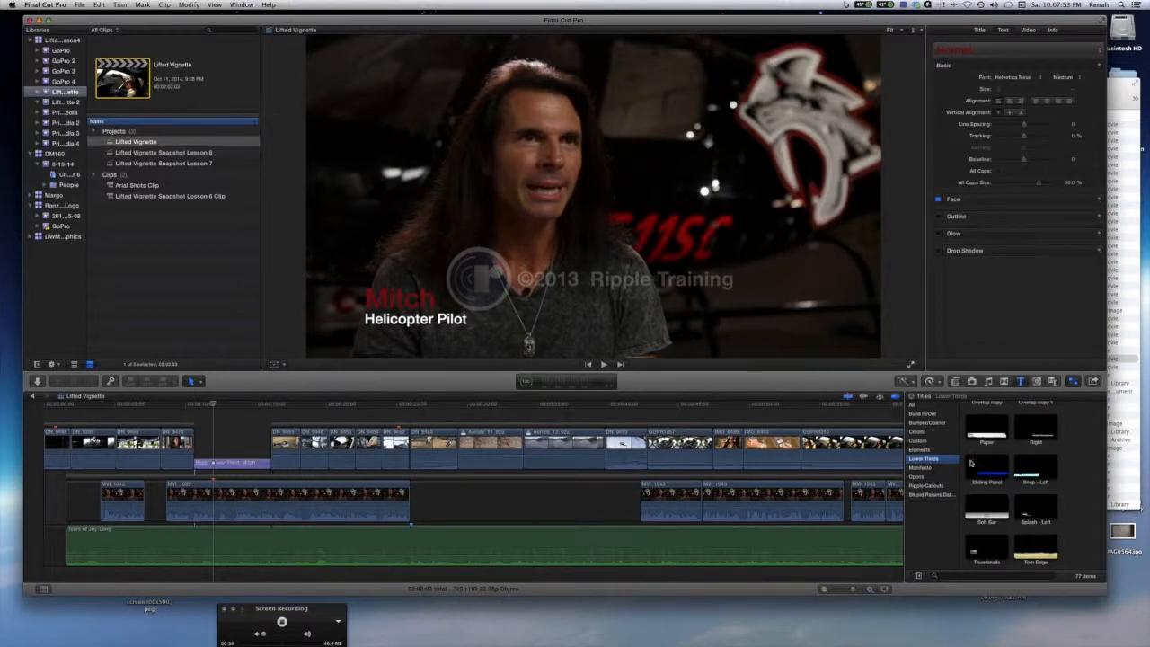
{"action": "scroll", "coordinate": [1004, 473], "scroll_direction": "down", "scroll_amount": 3}
{"action": "left_click", "coordinate": [987, 490]}
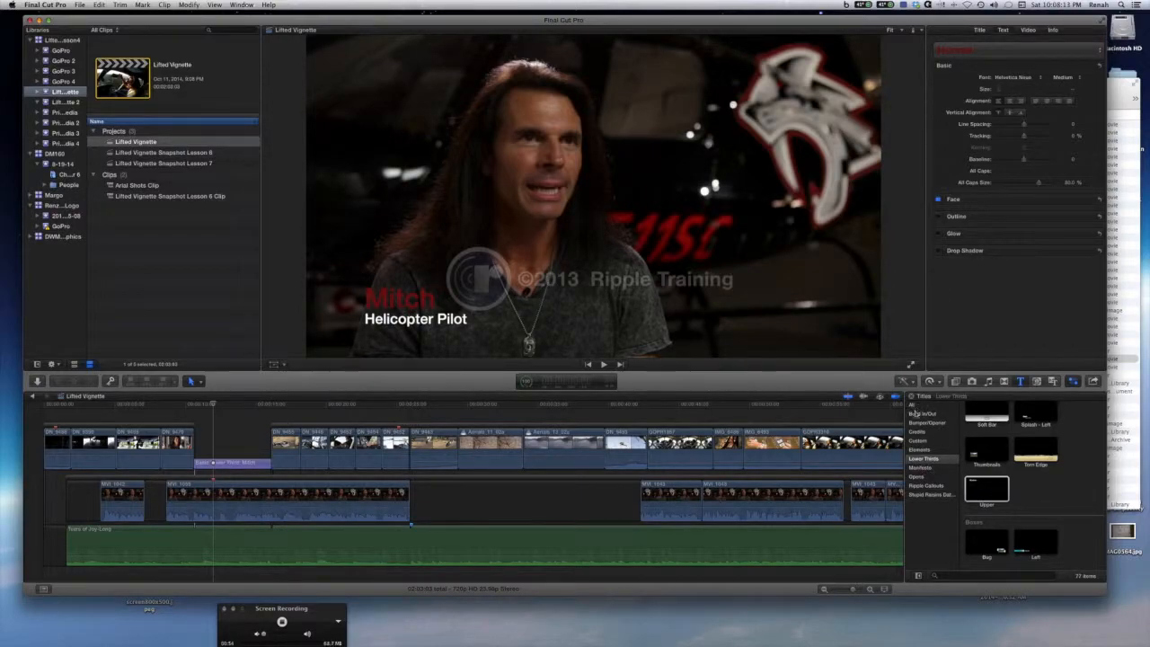
{"action": "left_click", "coordinate": [917, 415]}
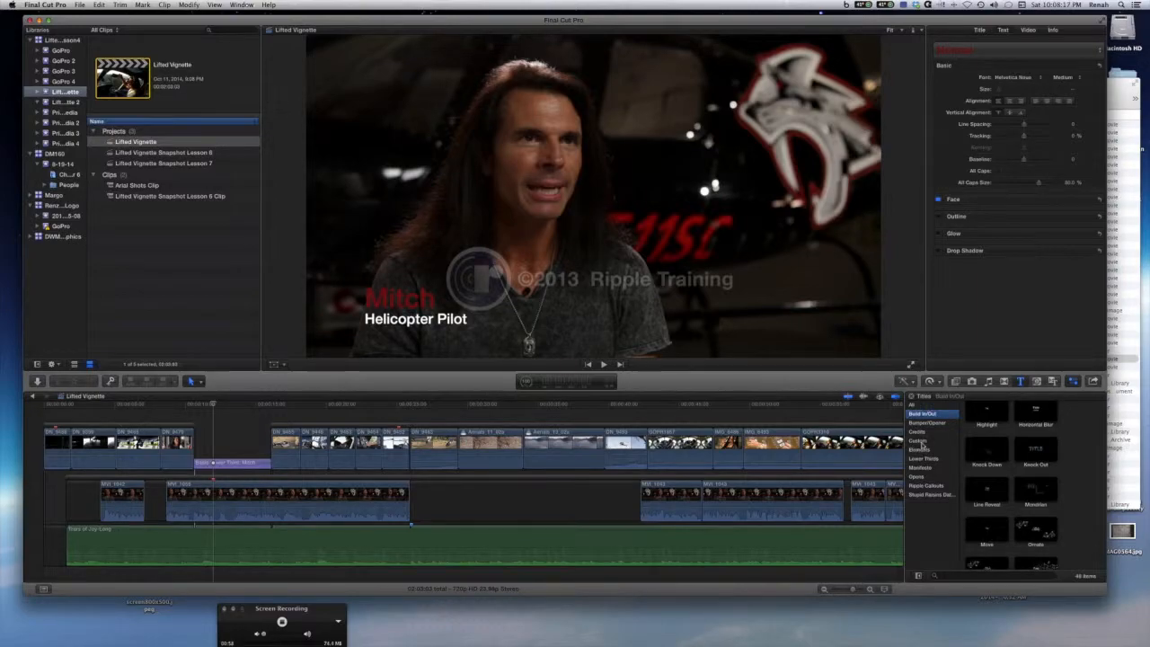
{"action": "scroll", "coordinate": [1007, 461], "scroll_direction": "down", "scroll_amount": 2}
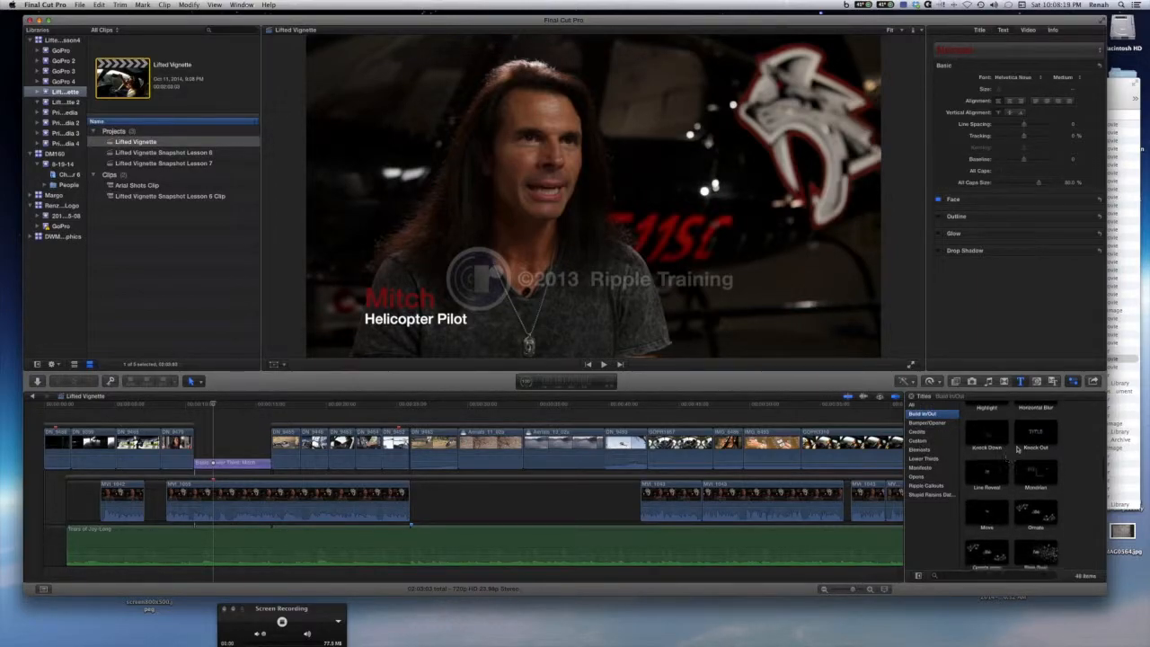
{"action": "left_click", "coordinate": [1030, 437]}
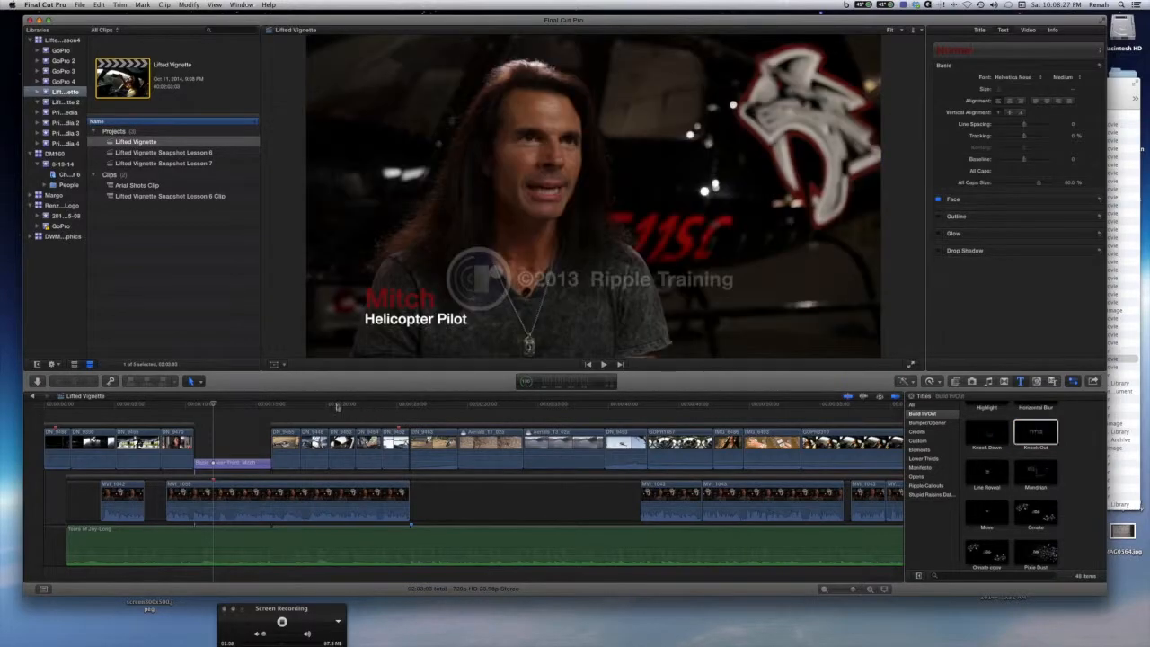
{"action": "left_click_drag", "start_coordinate": [256, 408], "coordinate": [285, 407]}
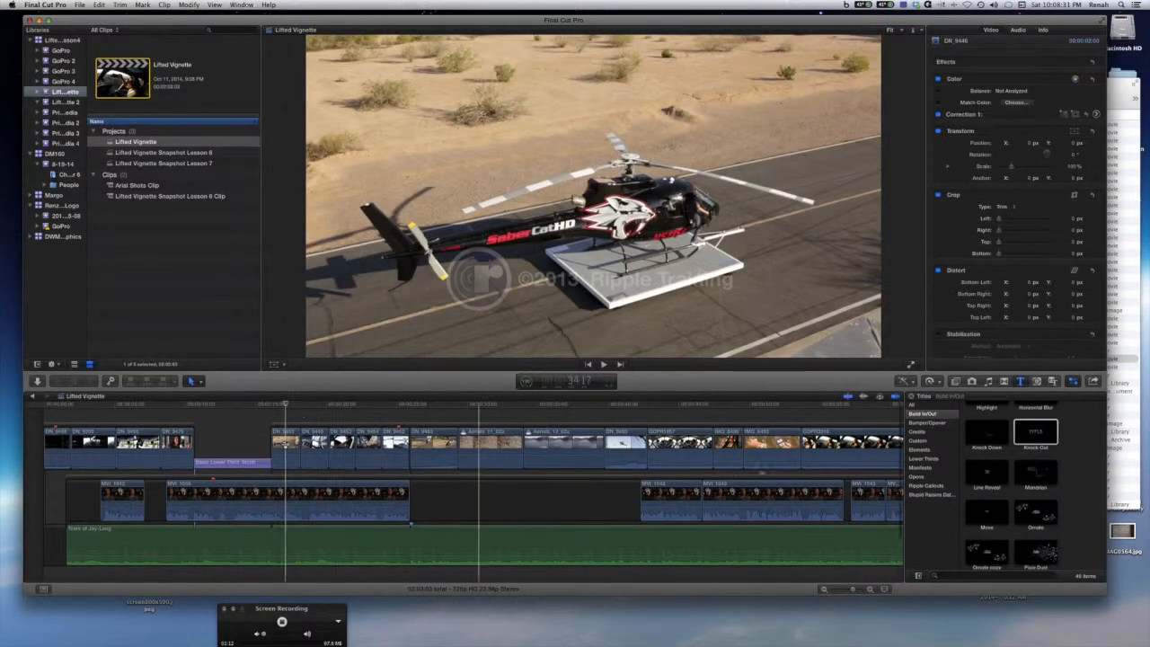
Add the Knock Out title above the clips near the start of the timeline and enlarge its text size.
{"action": "left_click_drag", "start_coordinate": [1036, 435], "coordinate": [299, 414]}
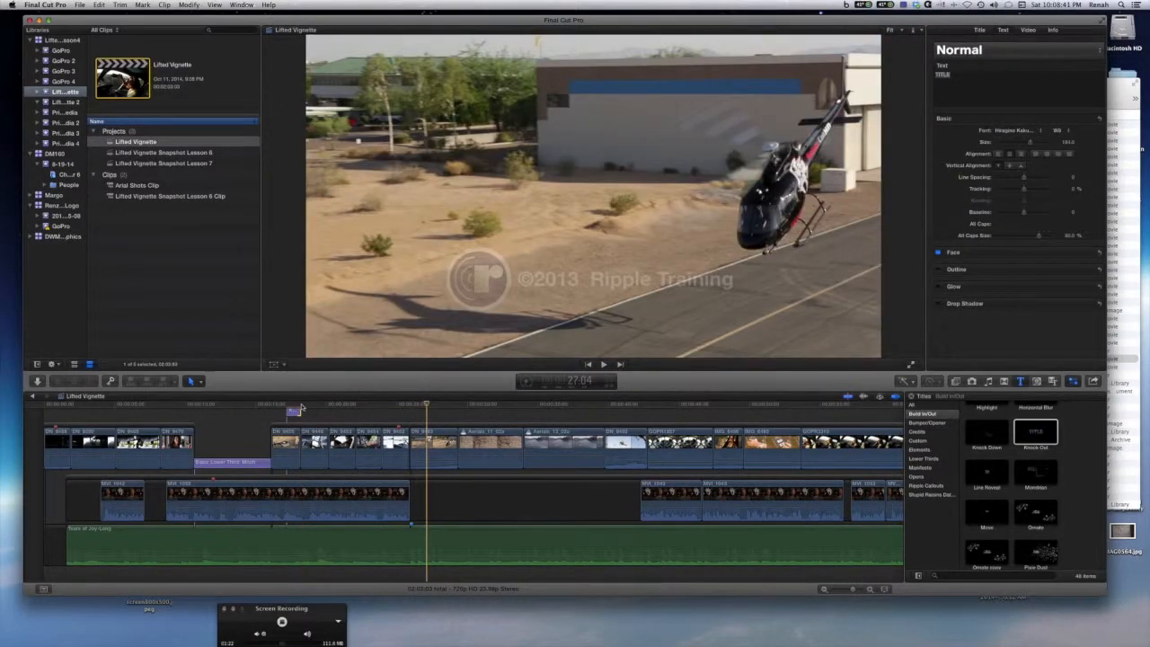
{"action": "left_click", "coordinate": [290, 407]}
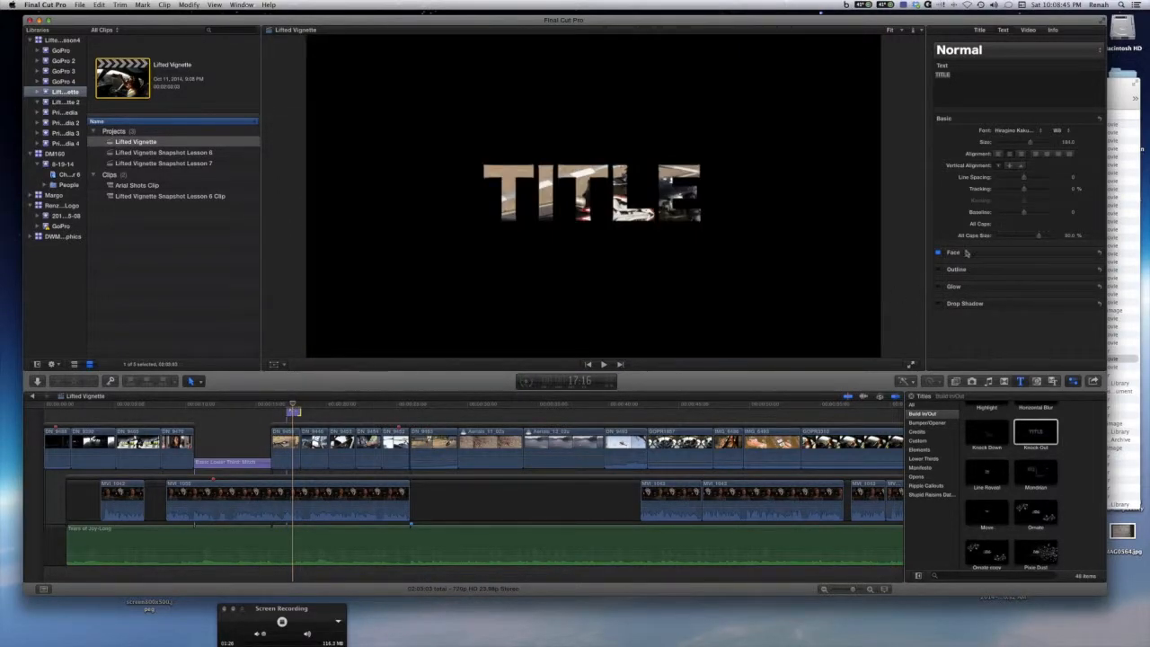
{"action": "left_click_drag", "start_coordinate": [1032, 144], "coordinate": [1055, 144]}
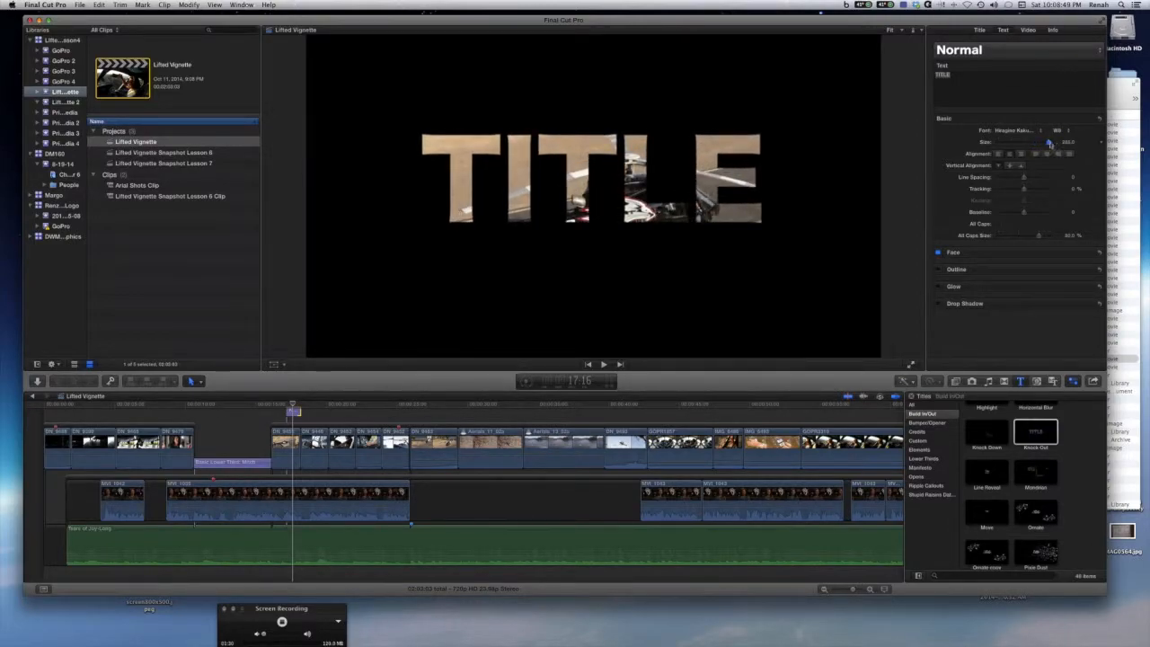
Rotate the Knock Out title counterclockwise in the viewer with its on-screen transform control.
{"action": "left_click", "coordinate": [576, 176]}
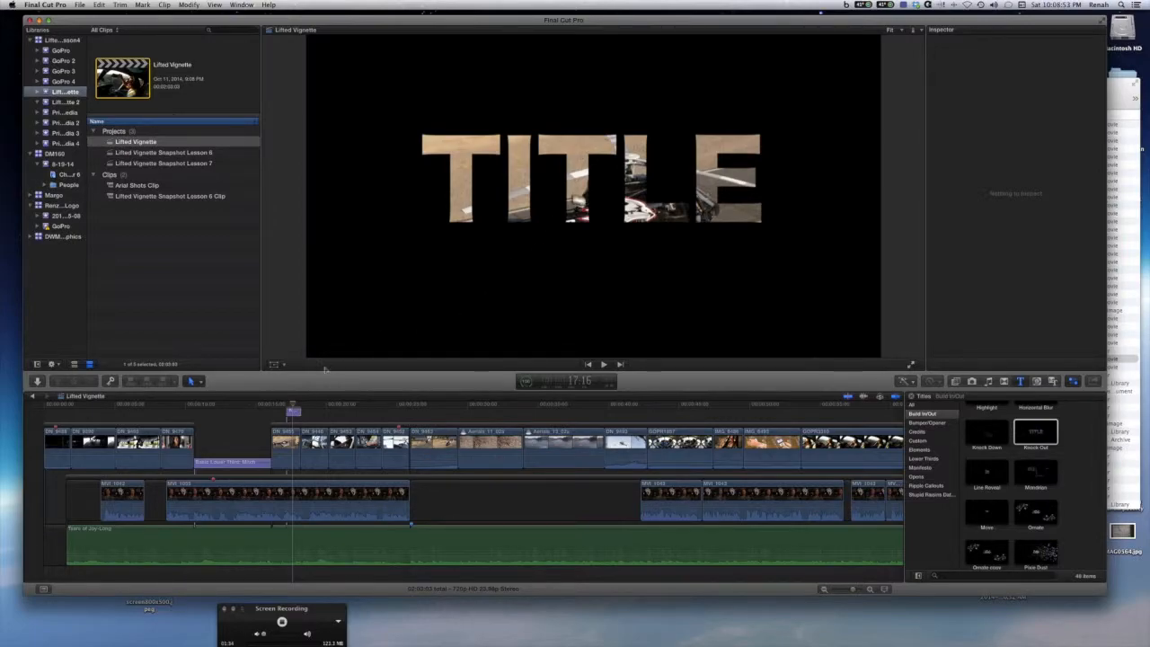
{"action": "double_click", "coordinate": [294, 412]}
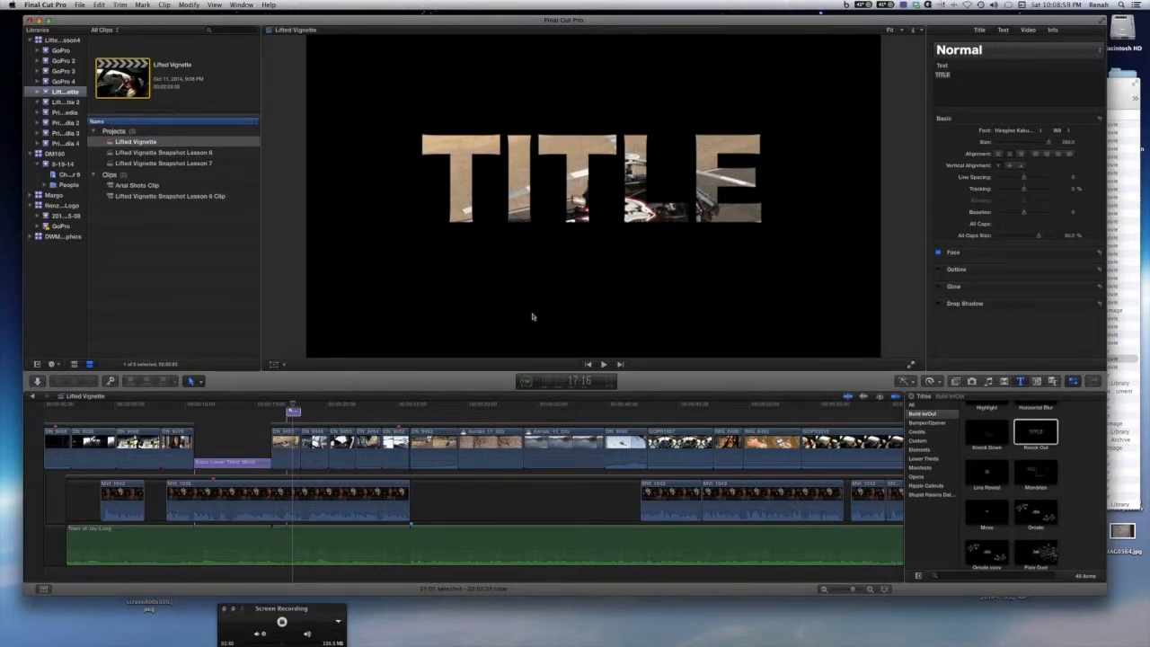
{"action": "left_click", "coordinate": [274, 365]}
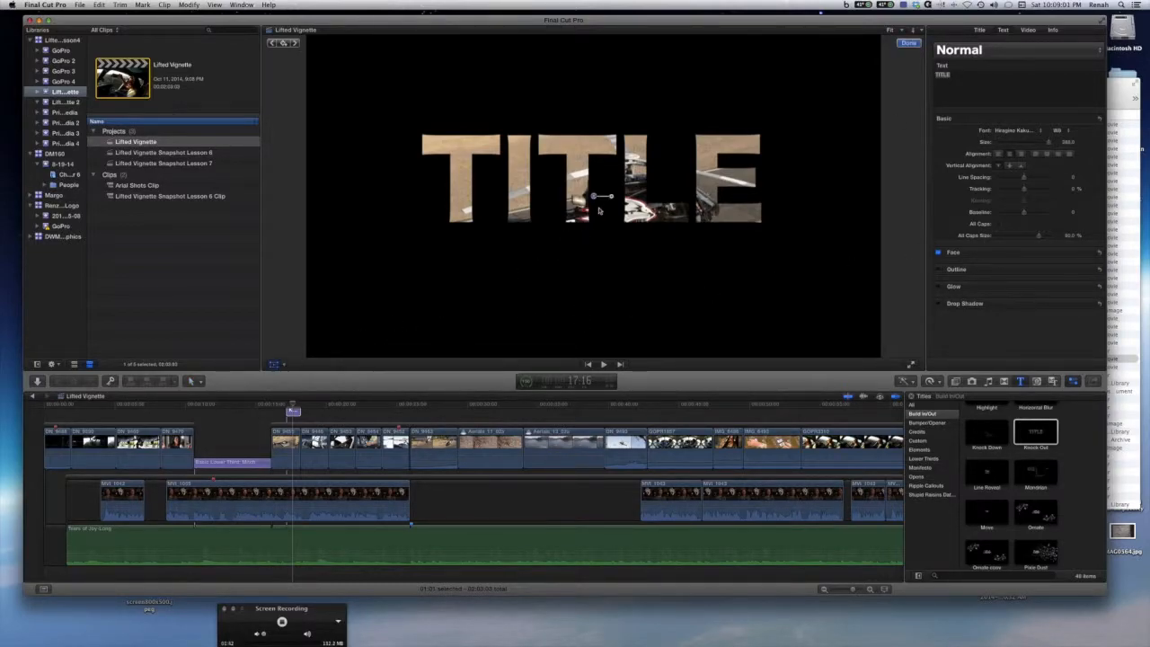
{"action": "mouse_move", "coordinate": [595, 198]}
{"action": "left_mouse_down"}
{"action": "mouse_move", "coordinate": [596, 216]}
{"action": "mouse_move", "coordinate": [613, 192]}
{"action": "left_mouse_up"}
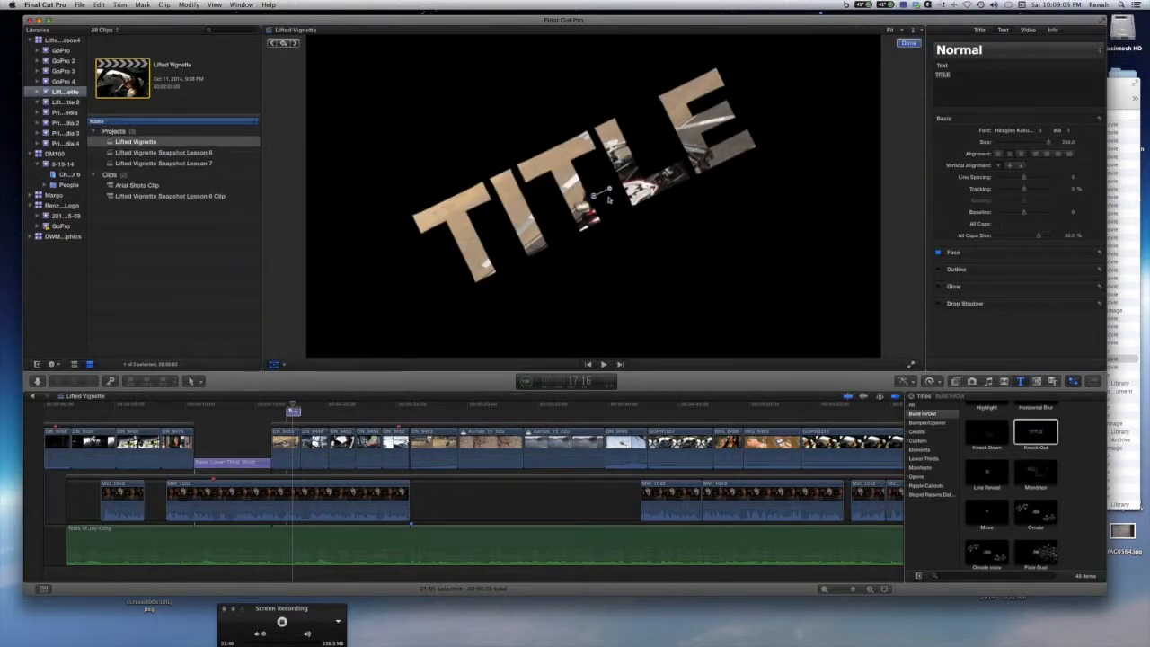
Play back the rotated Knock Out title from just before the clip to preview its animation.
{"action": "left_click", "coordinate": [310, 412]}
{"action": "left_click", "coordinate": [292, 409]}
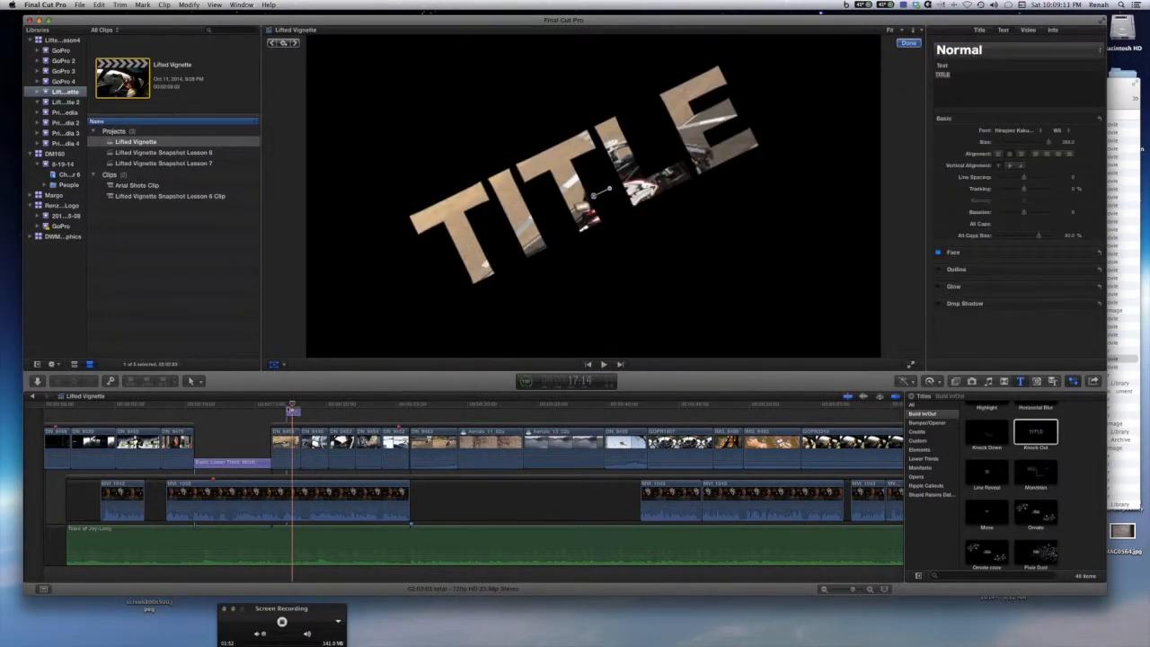
{"action": "left_click_drag", "start_coordinate": [292, 410], "coordinate": [274, 409]}
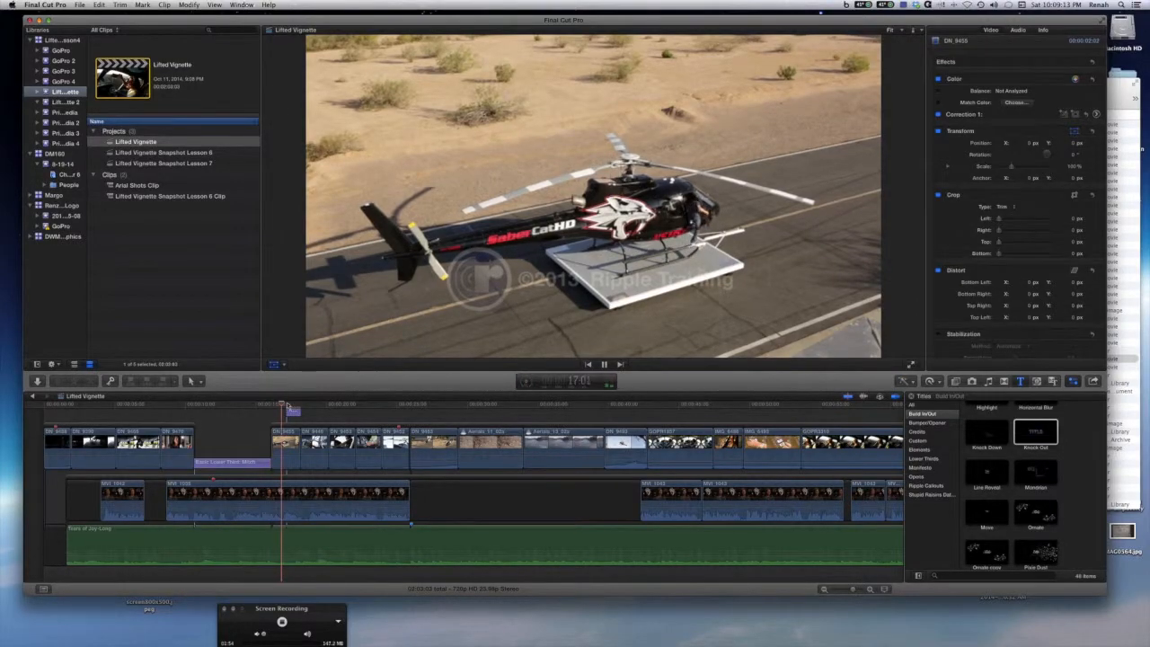
{"action": "key", "text": "space"}
{"action": "mouse_move", "coordinate": [302, 406]}
{"action": "left_mouse_down"}
{"action": "mouse_move", "coordinate": [282, 408]}
{"action": "mouse_move", "coordinate": [292, 409]}
{"action": "left_mouse_up"}
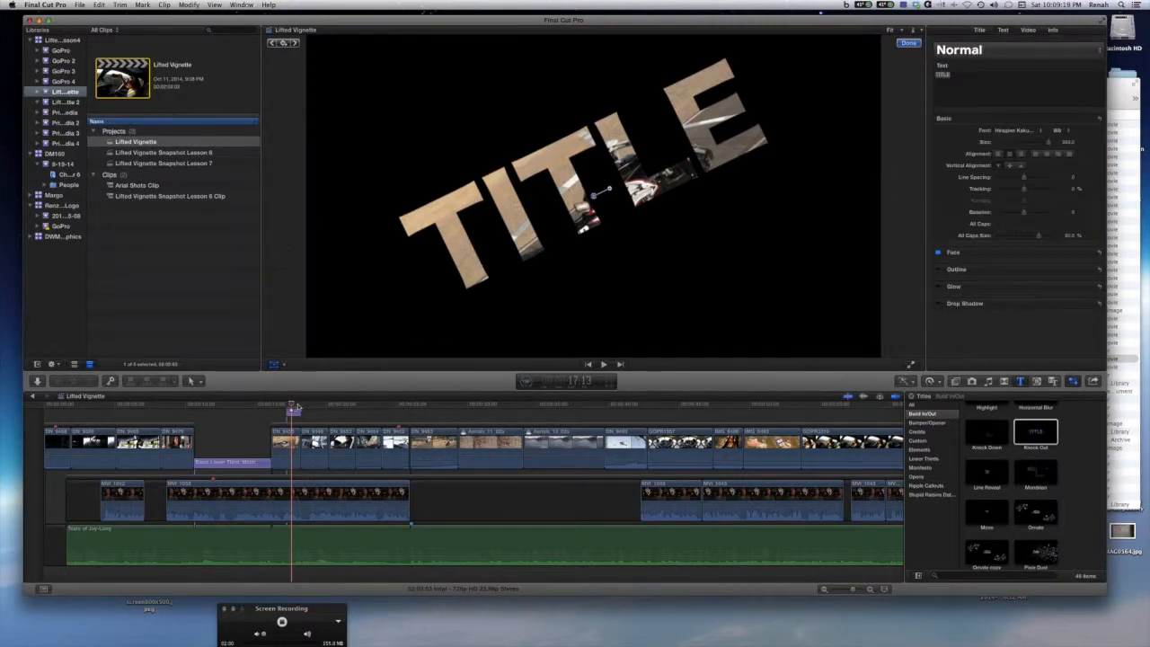
{"action": "left_click_drag", "start_coordinate": [292, 408], "coordinate": [272, 406]}
{"action": "key", "text": "space"}
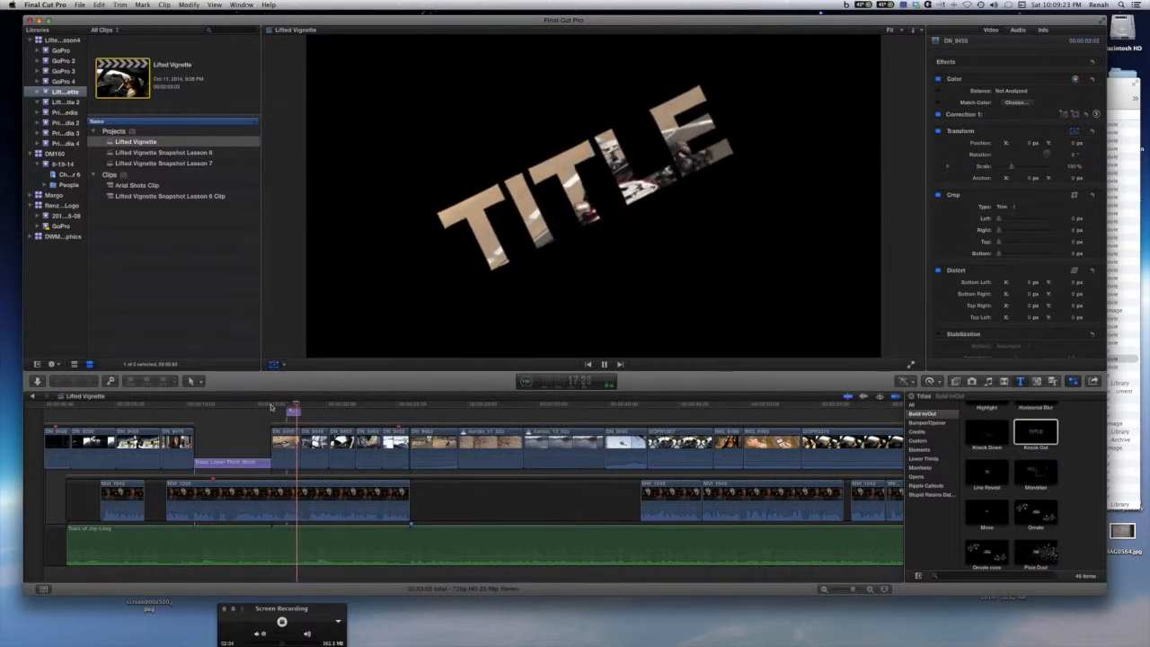
{"action": "key", "text": "space"}
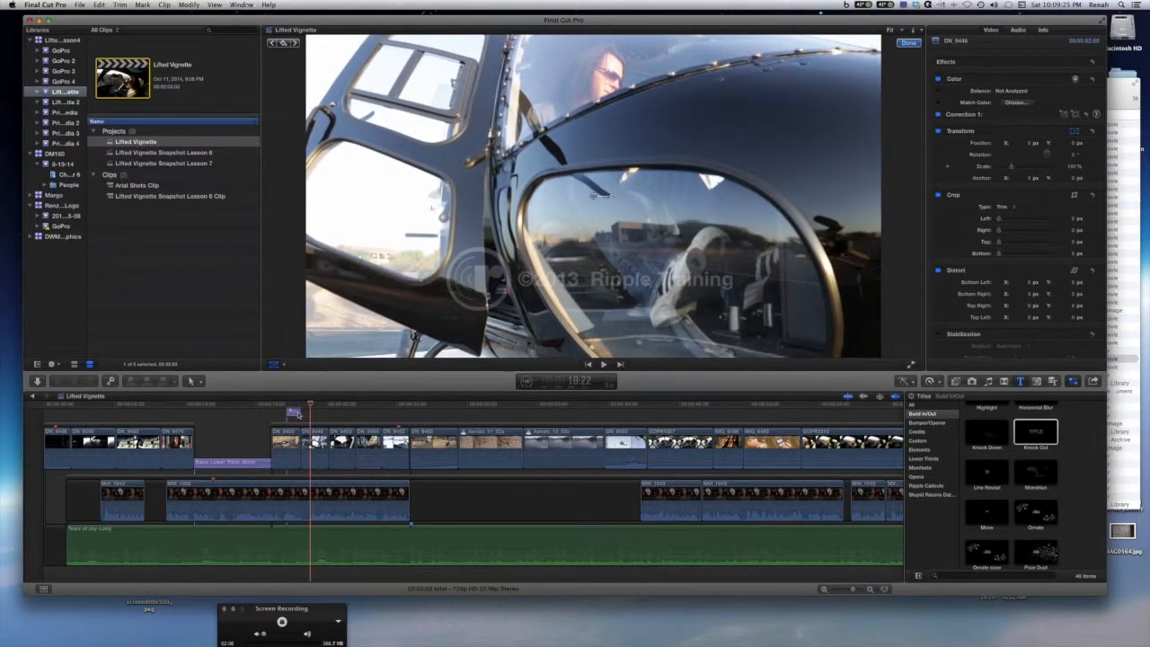
Lengthen the Knock Out title clip by extending its end and play it back.
{"action": "left_click_drag", "start_coordinate": [300, 412], "coordinate": [357, 413]}
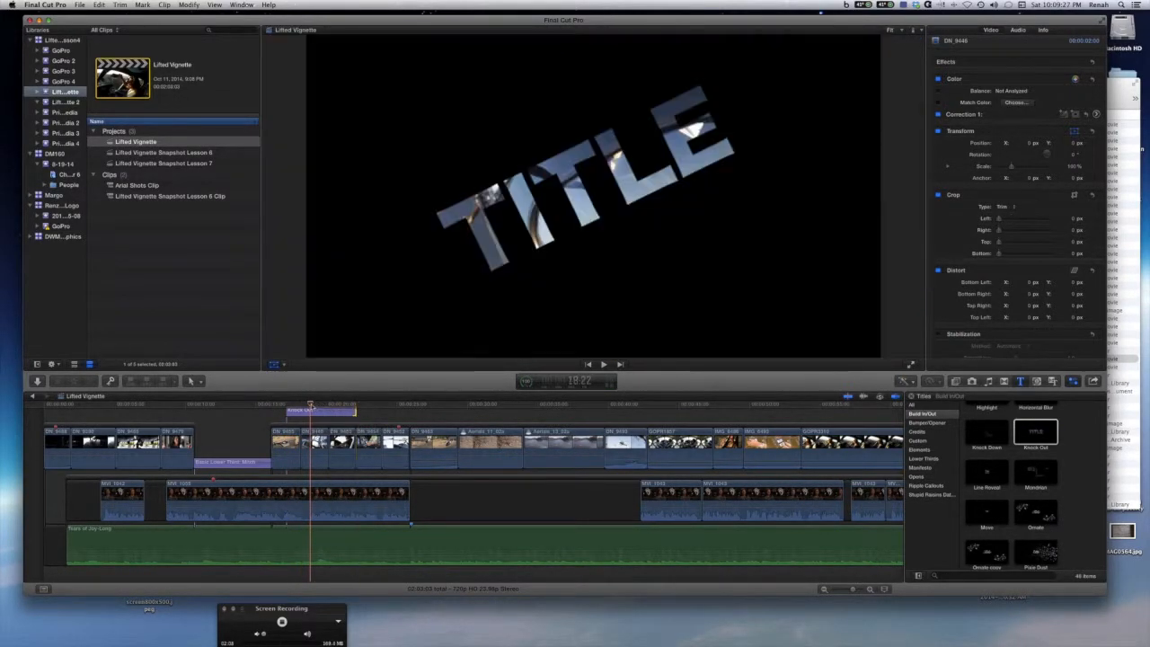
{"action": "left_click", "coordinate": [271, 409]}
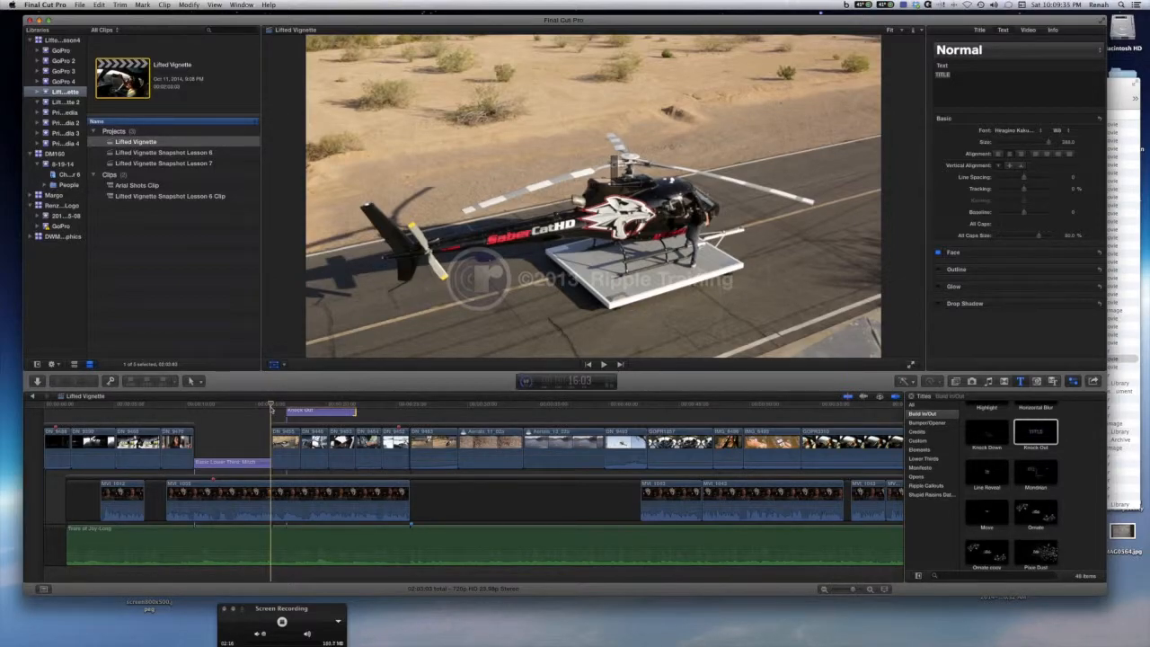
{"action": "key", "text": "space"}
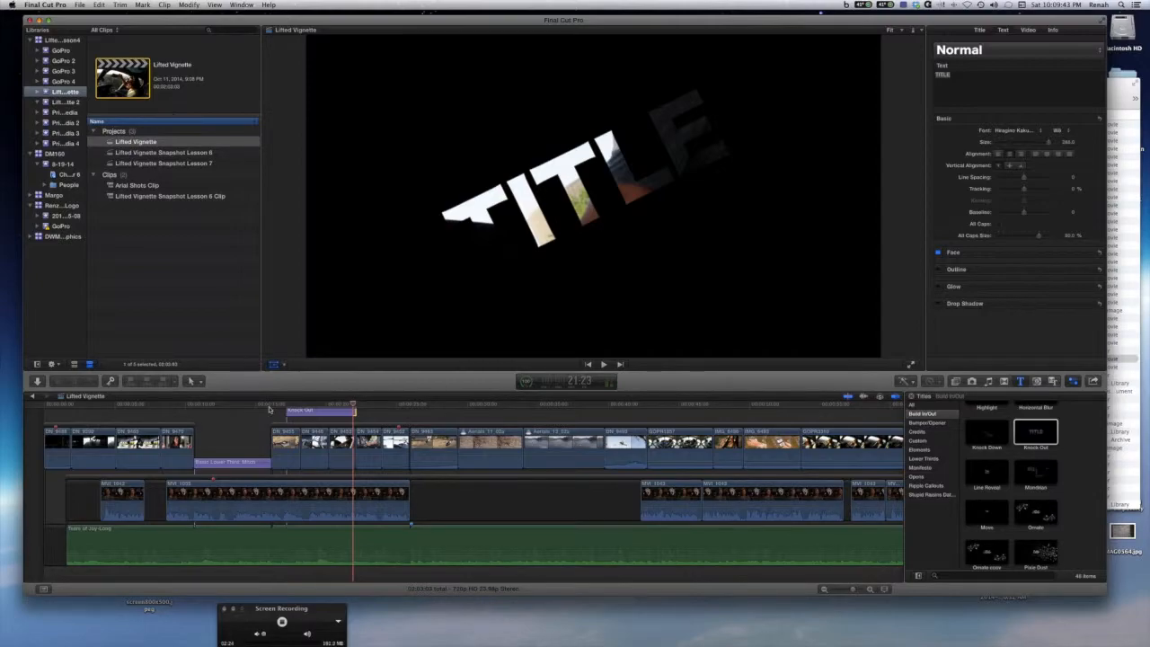
Delete the Knock Out title clip from the timeline.
{"action": "left_click", "coordinate": [312, 413]}
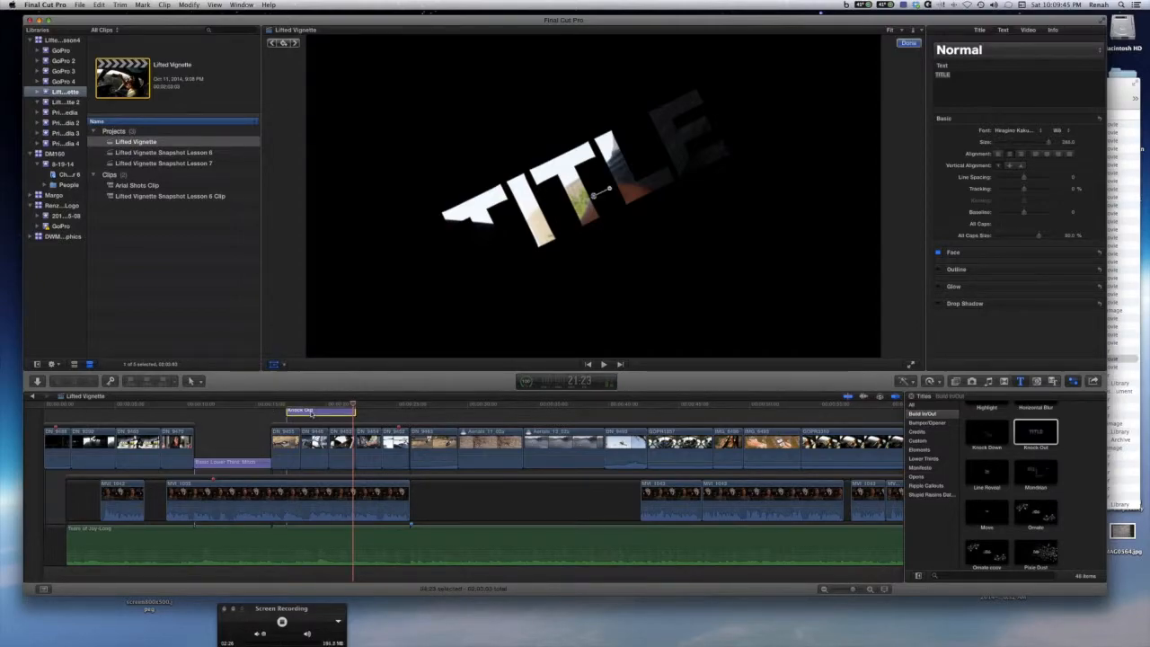
{"action": "key", "text": "Delete"}
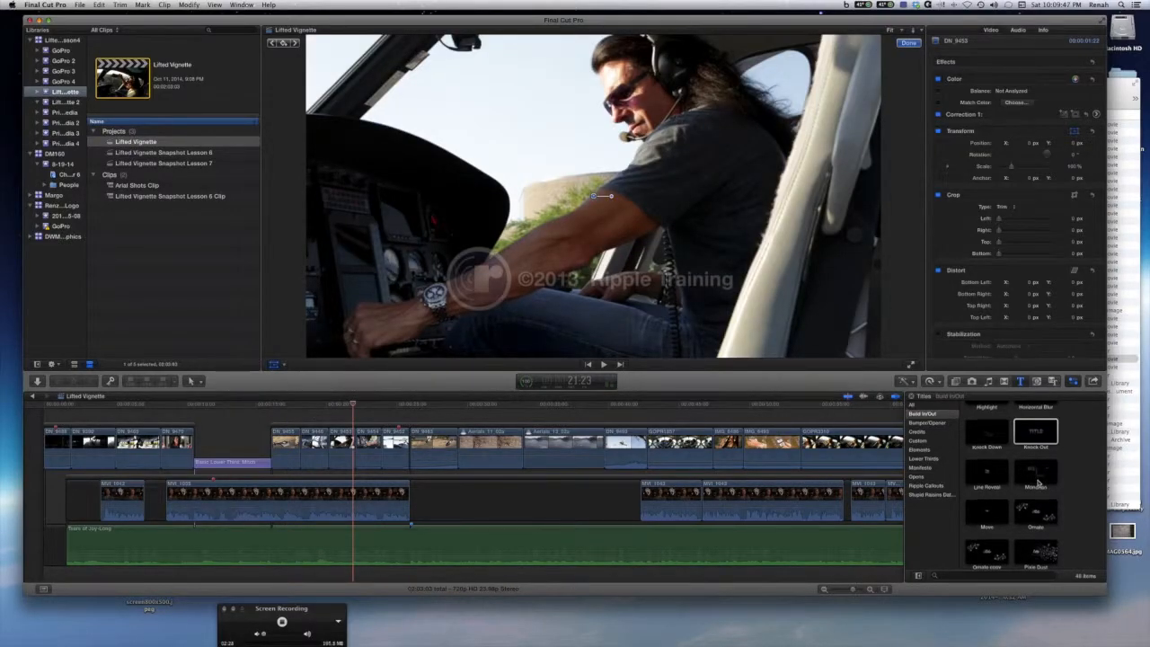
Open a copy of the Assembler title in Motion from the Titles browser.
{"action": "scroll", "coordinate": [1038, 484], "scroll_direction": "down", "scroll_amount": 10}
{"action": "scroll", "coordinate": [1038, 484], "scroll_direction": "up", "scroll_amount": 8}
{"action": "scroll", "coordinate": [1038, 484], "scroll_direction": "up", "scroll_amount": 5}
{"action": "left_click", "coordinate": [987, 420]}
{"action": "right_click", "coordinate": [987, 423]}
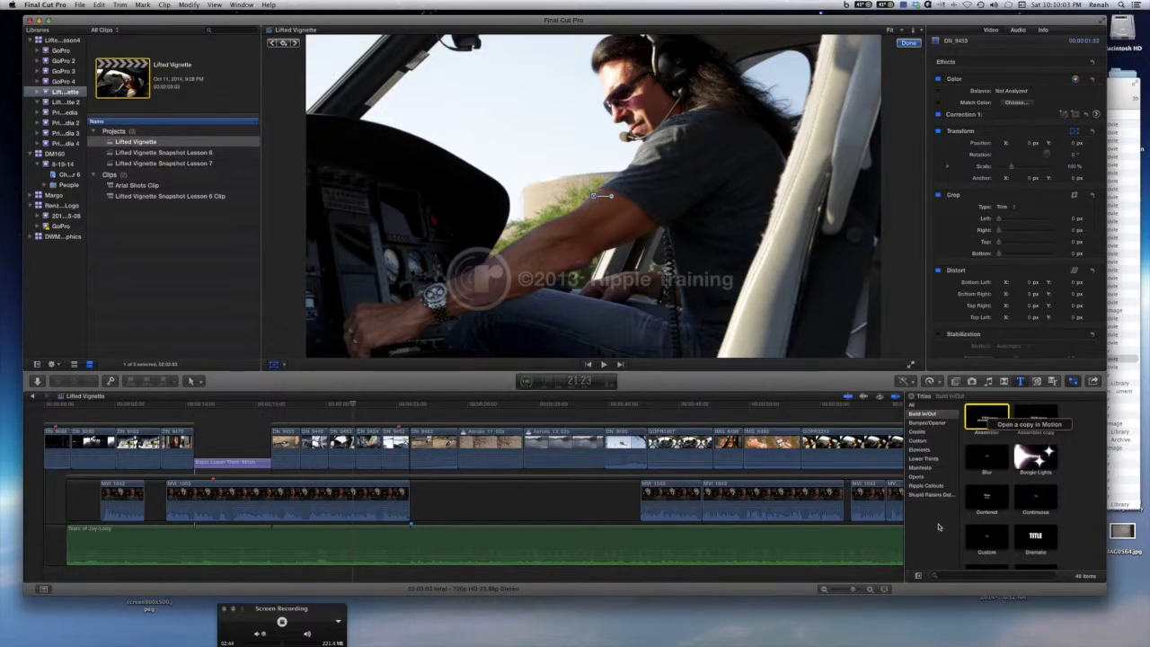
{"action": "left_click", "coordinate": [1030, 424]}
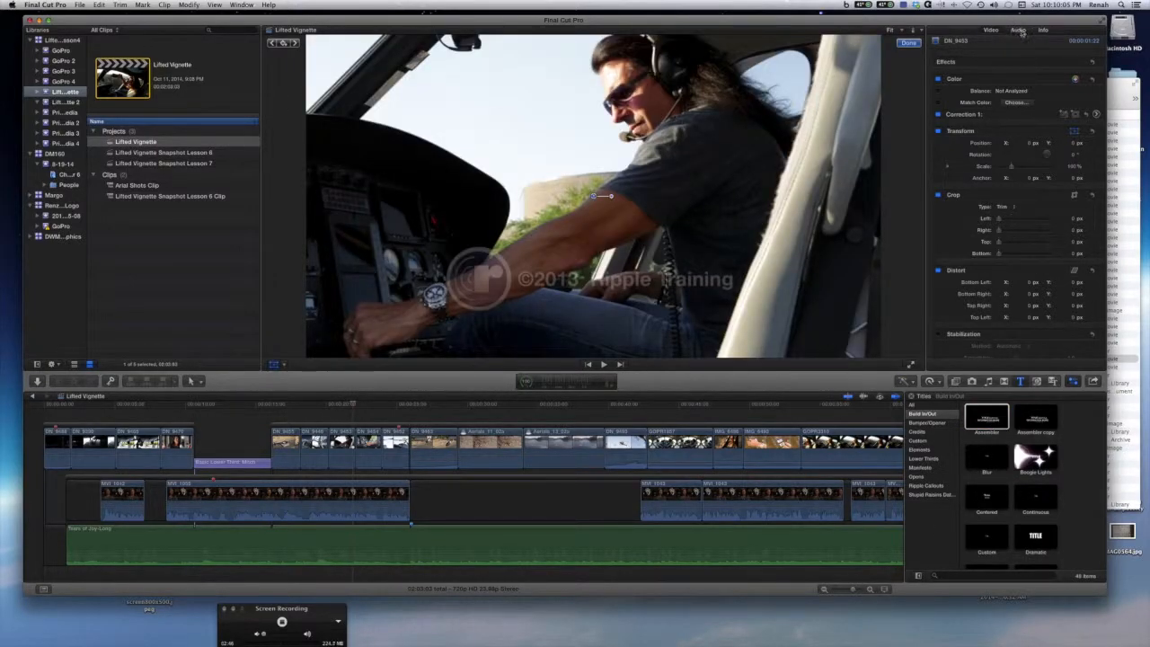
Select the Basic Lower Third: Mitch clip and view its Title and Text inspector settings.
{"action": "left_click_drag", "start_coordinate": [357, 404], "coordinate": [222, 404]}
{"action": "left_click", "coordinate": [254, 464]}
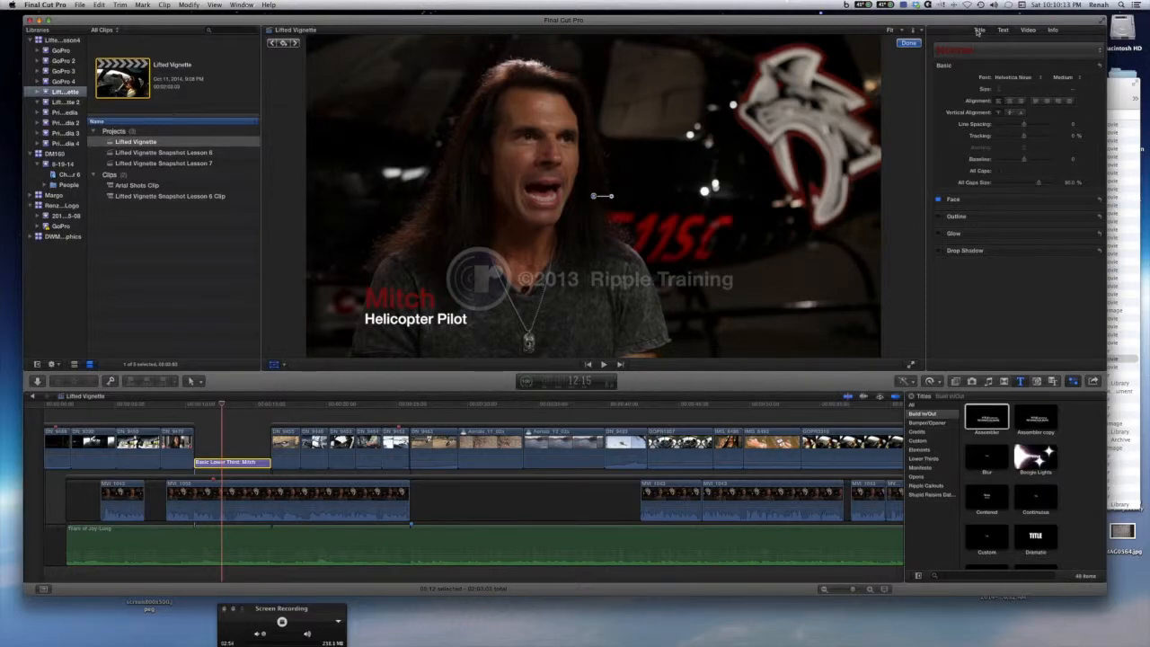
{"action": "left_click", "coordinate": [979, 31]}
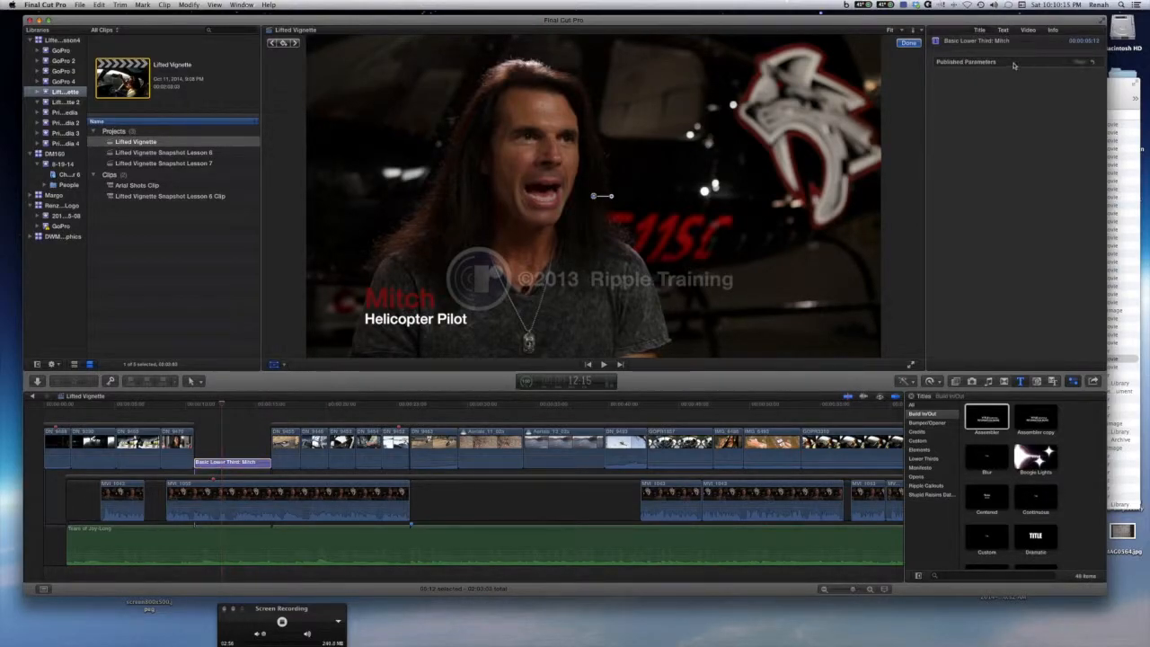
{"action": "left_click", "coordinate": [1004, 31]}
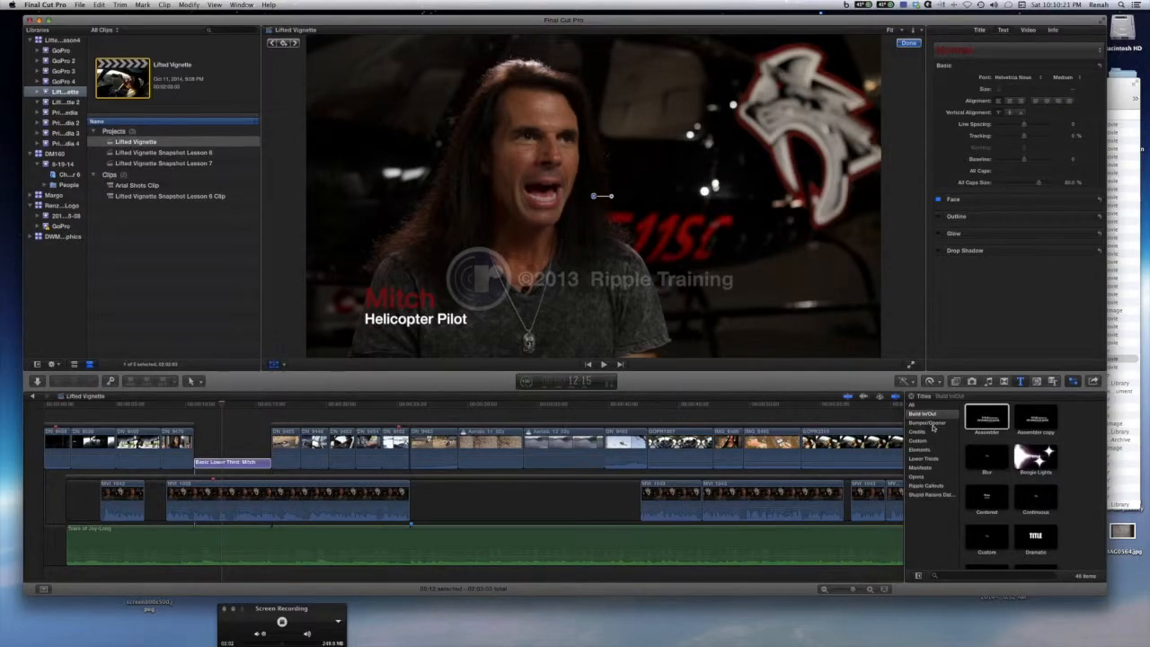
Browse the Bumper/Opener and Credits title categories, previewing titles such as Keynote and Winners Circle.
{"action": "left_click", "coordinate": [931, 423]}
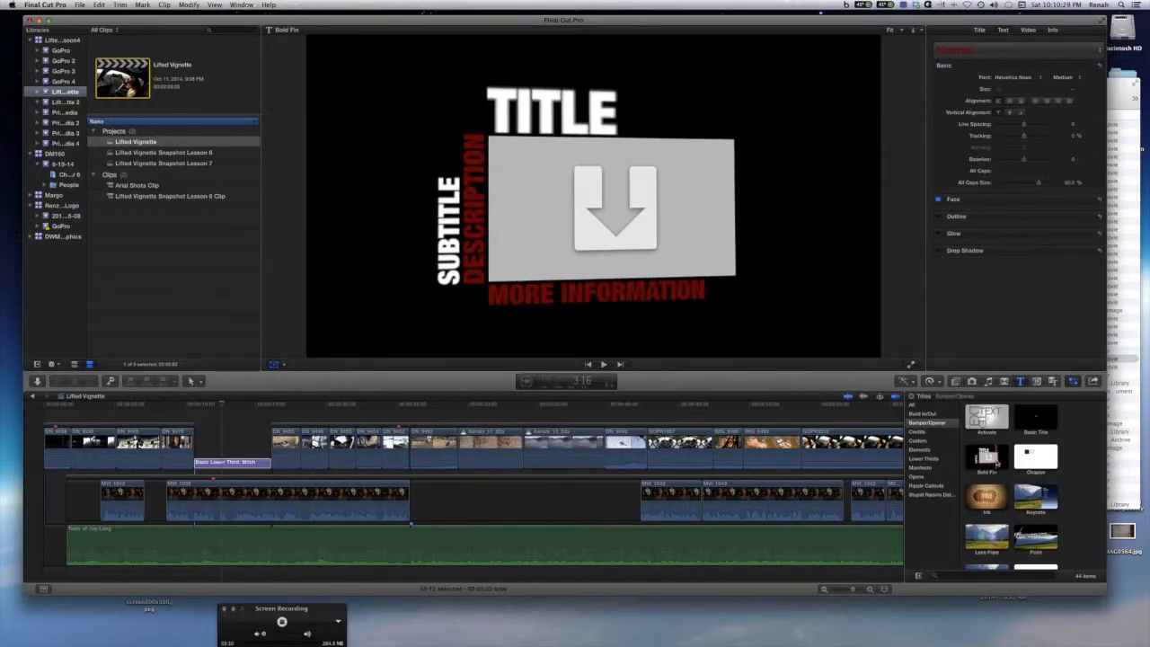
{"action": "scroll", "coordinate": [1035, 463], "scroll_direction": "down", "scroll_amount": 3}
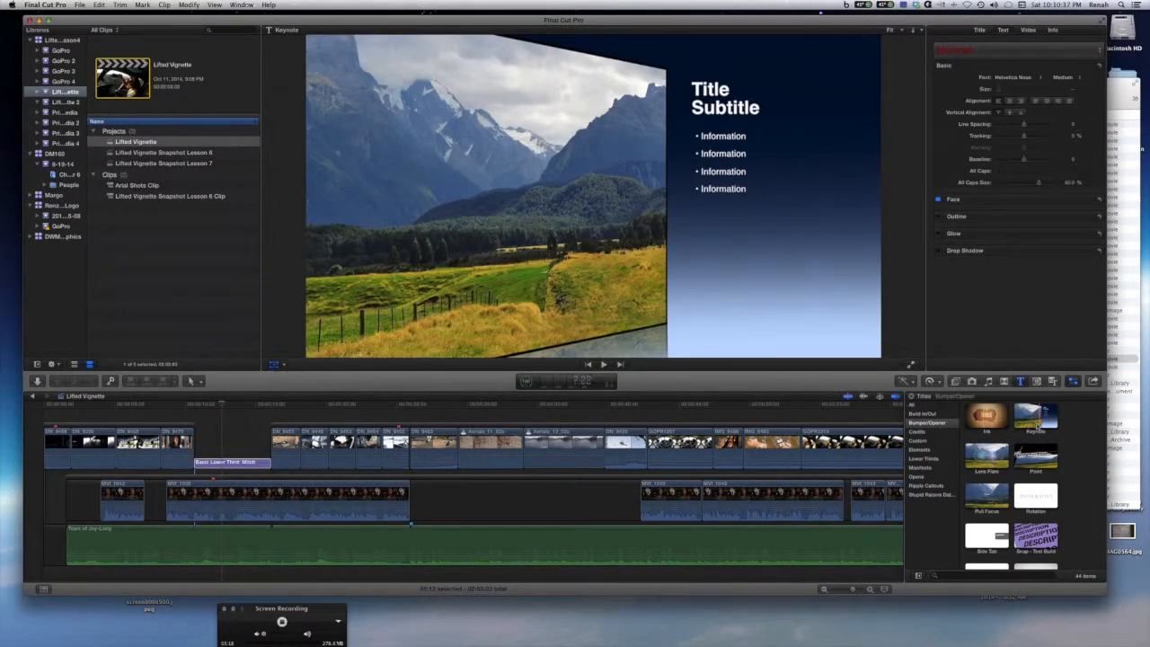
{"action": "scroll", "coordinate": [1043, 427], "scroll_direction": "down", "scroll_amount": 3}
{"action": "scroll", "coordinate": [1043, 429], "scroll_direction": "up", "scroll_amount": 4}
{"action": "scroll", "coordinate": [1043, 428], "scroll_direction": "down", "scroll_amount": 5}
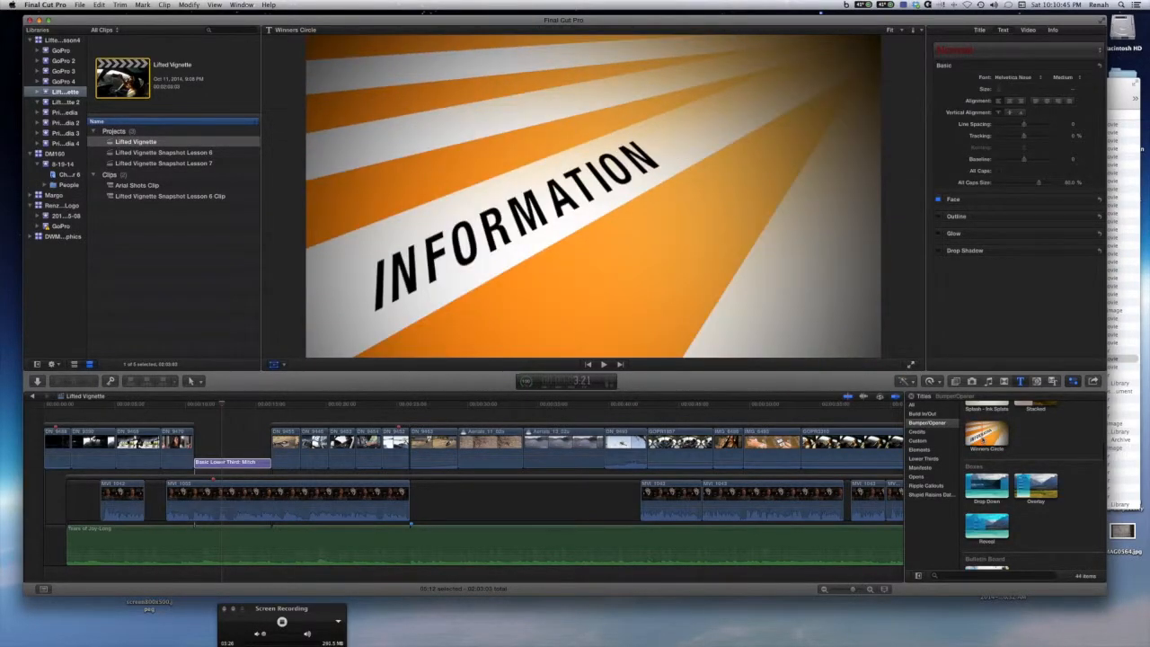
{"action": "scroll", "coordinate": [987, 423], "scroll_direction": "down", "scroll_amount": 5}
{"action": "scroll", "coordinate": [987, 418], "scroll_direction": "up", "scroll_amount": 5}
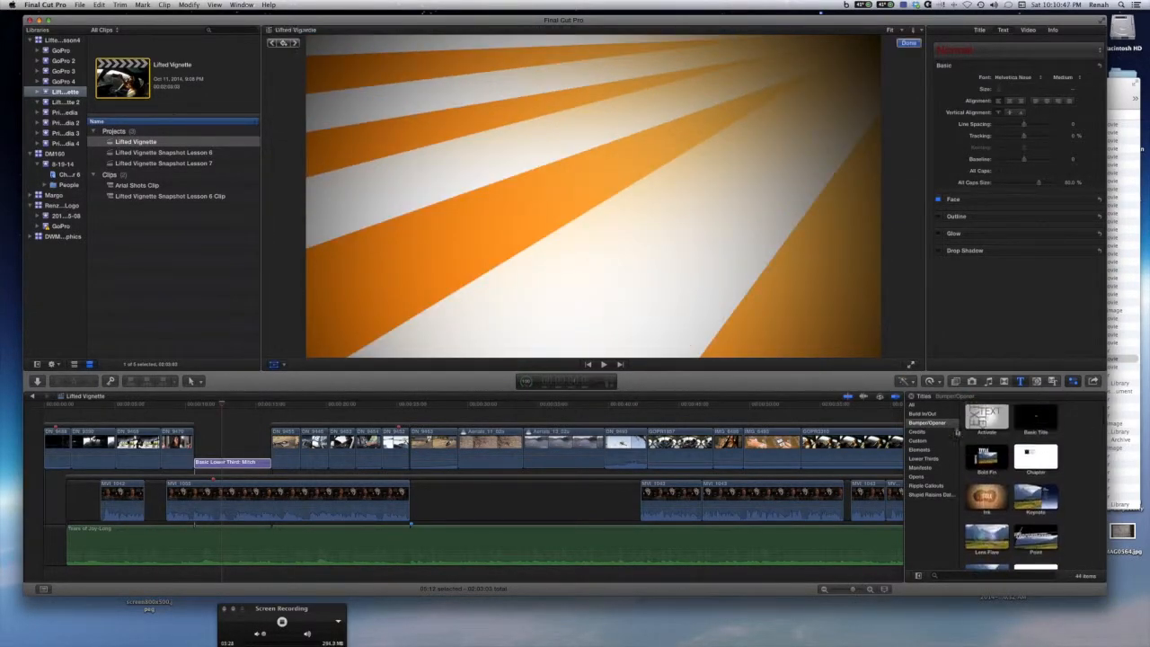
{"action": "left_click", "coordinate": [929, 432]}
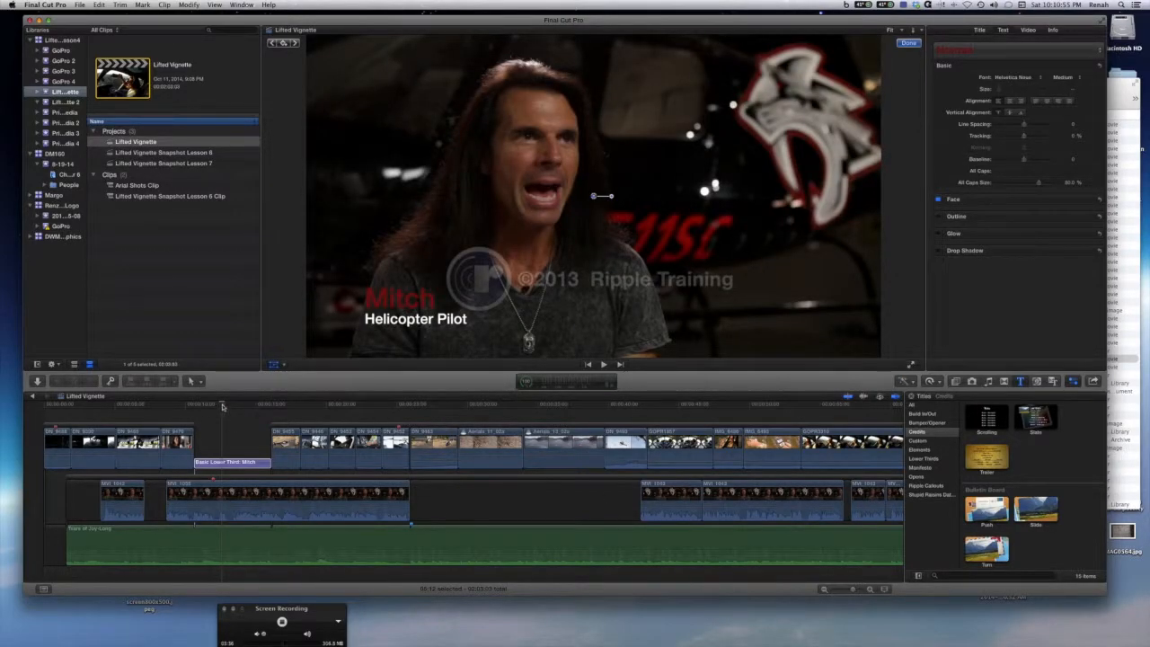
Add the Scrolling credits title at the end of the timeline.
{"action": "left_click", "coordinate": [263, 406]}
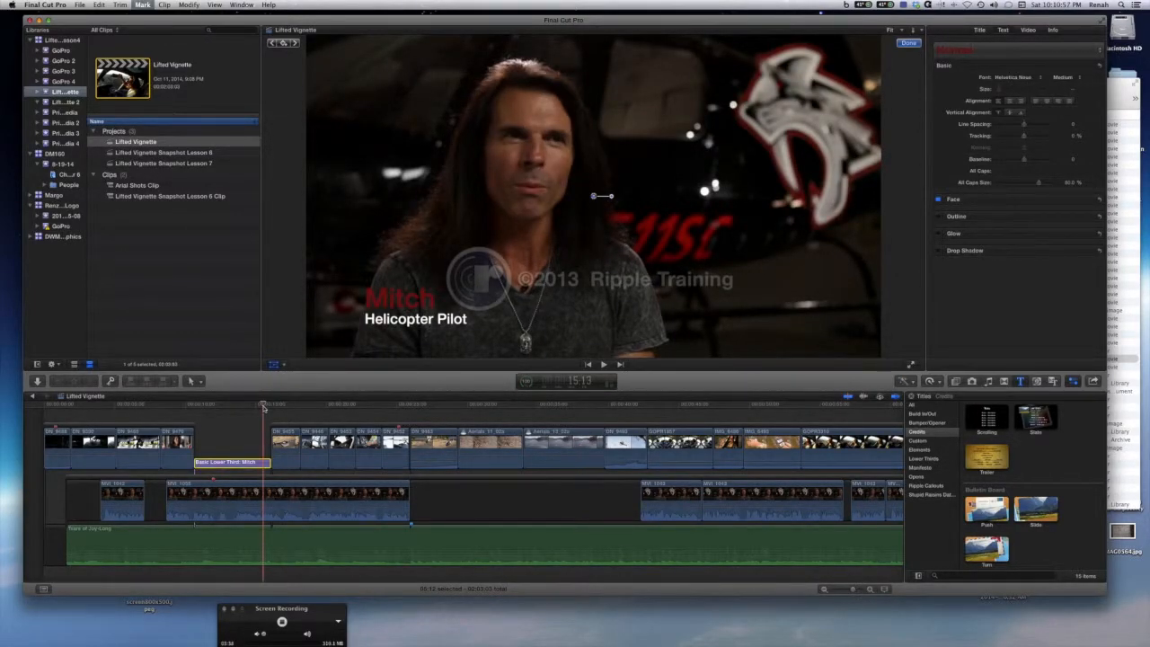
{"action": "key", "text": "End"}
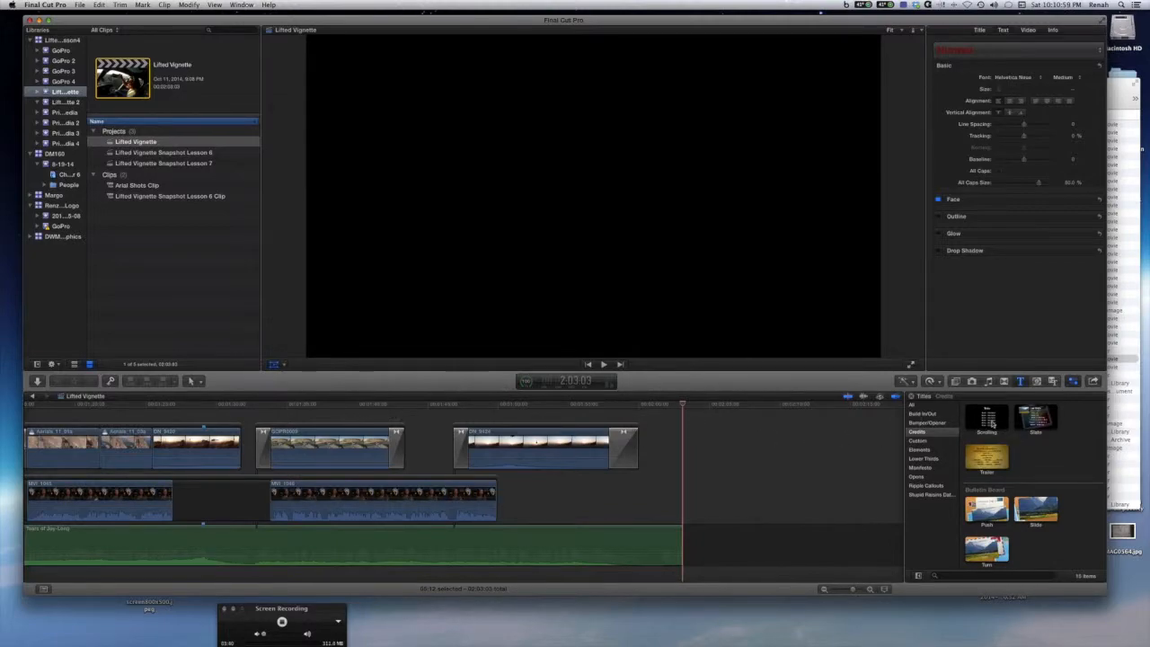
{"action": "left_click_drag", "start_coordinate": [987, 418], "coordinate": [686, 547]}
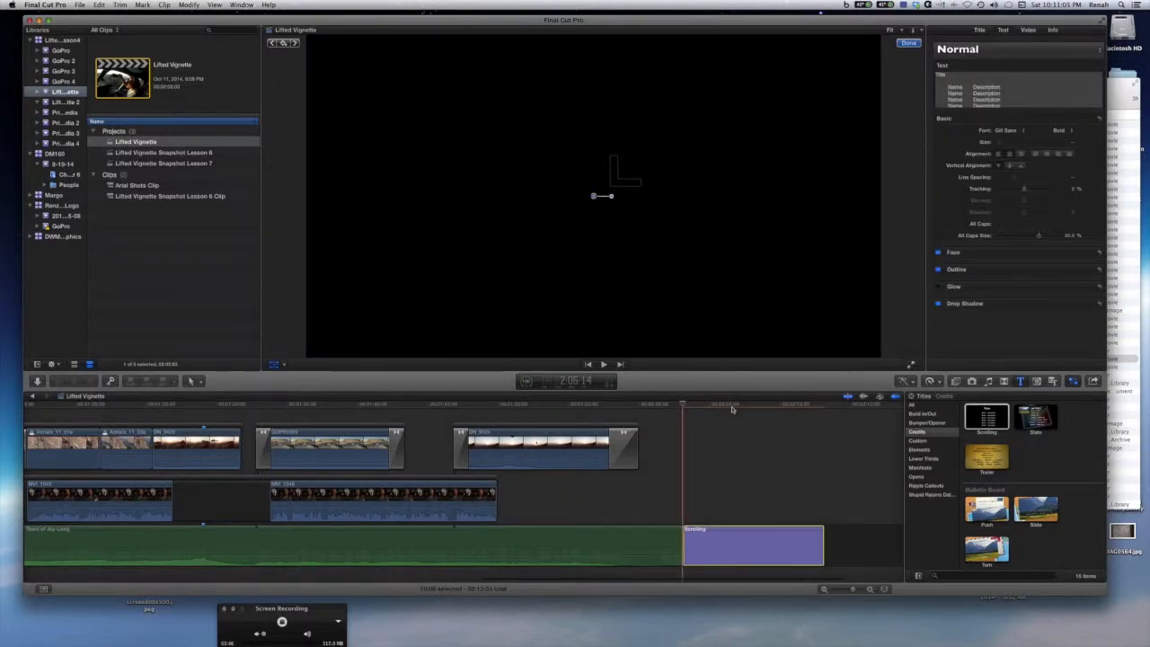
Replace the first Name entry of the Scrolling credits with a person's name and undo that edit.
{"action": "left_click", "coordinate": [733, 407]}
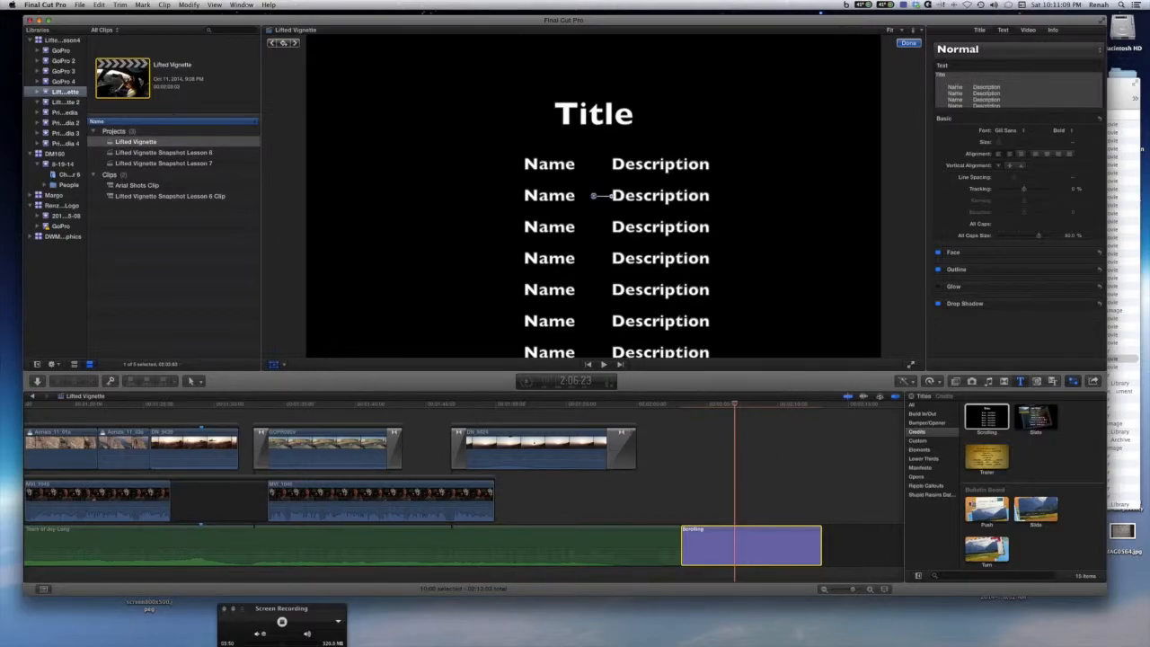
{"action": "left_click", "coordinate": [957, 88]}
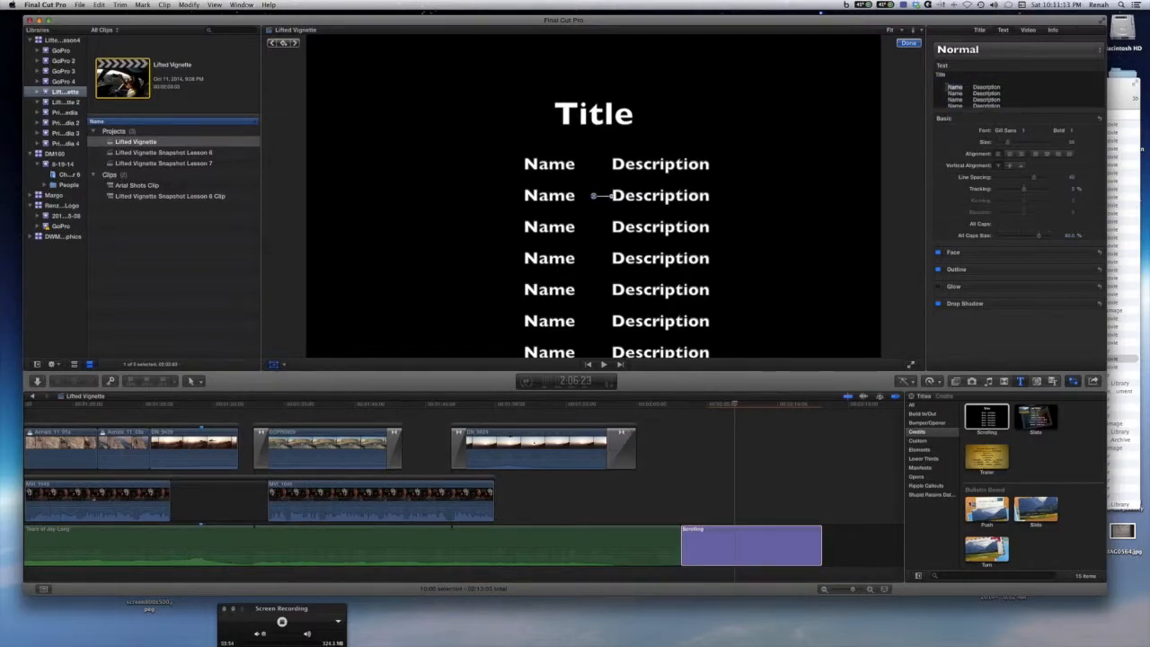
{"action": "type", "text": "Renah"}
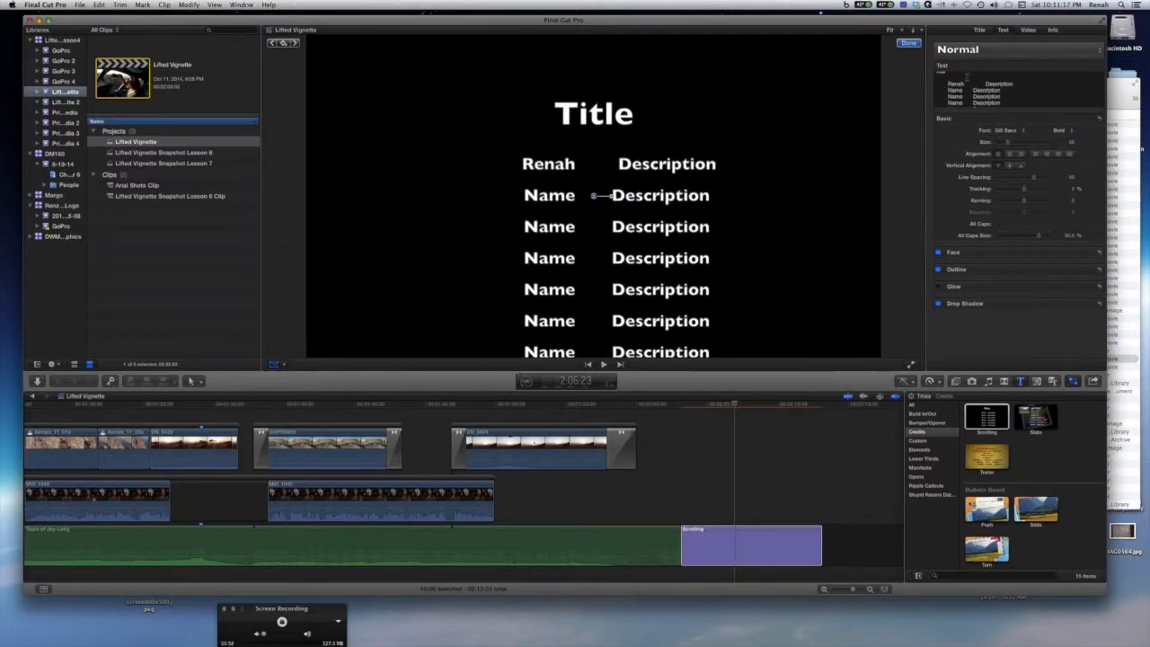
{"action": "key", "text": "super+z"}
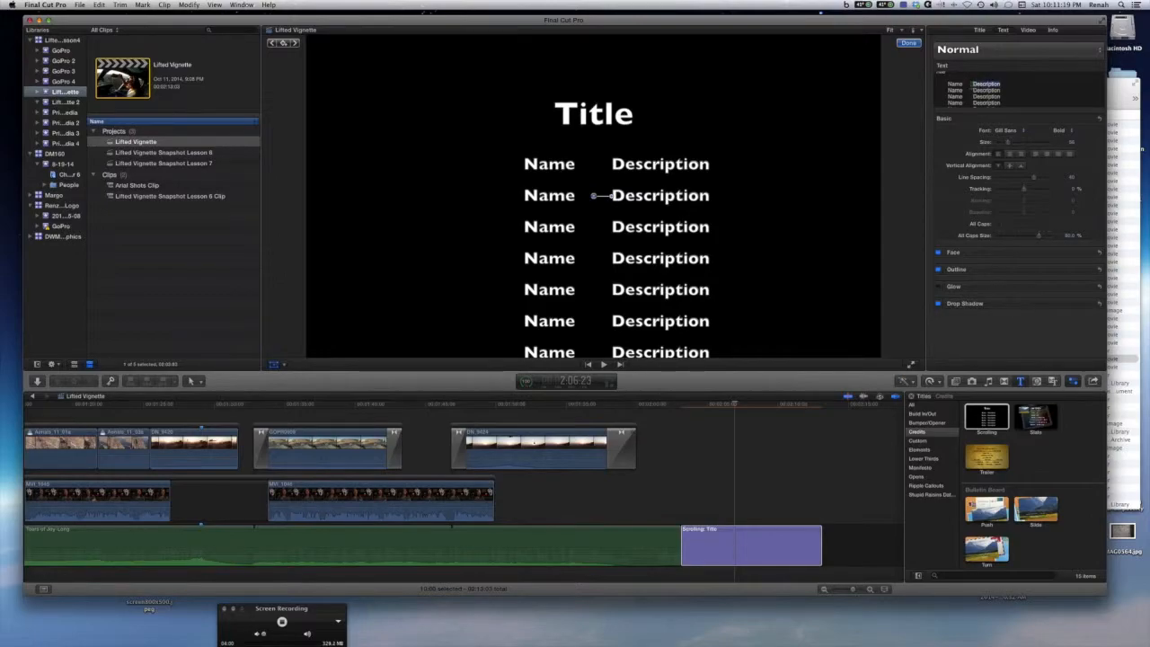
Replace the first Name entry in the Scrolling credits text with a person's name.
{"action": "left_click", "coordinate": [949, 84]}
{"action": "type", "text": "Rneah"}
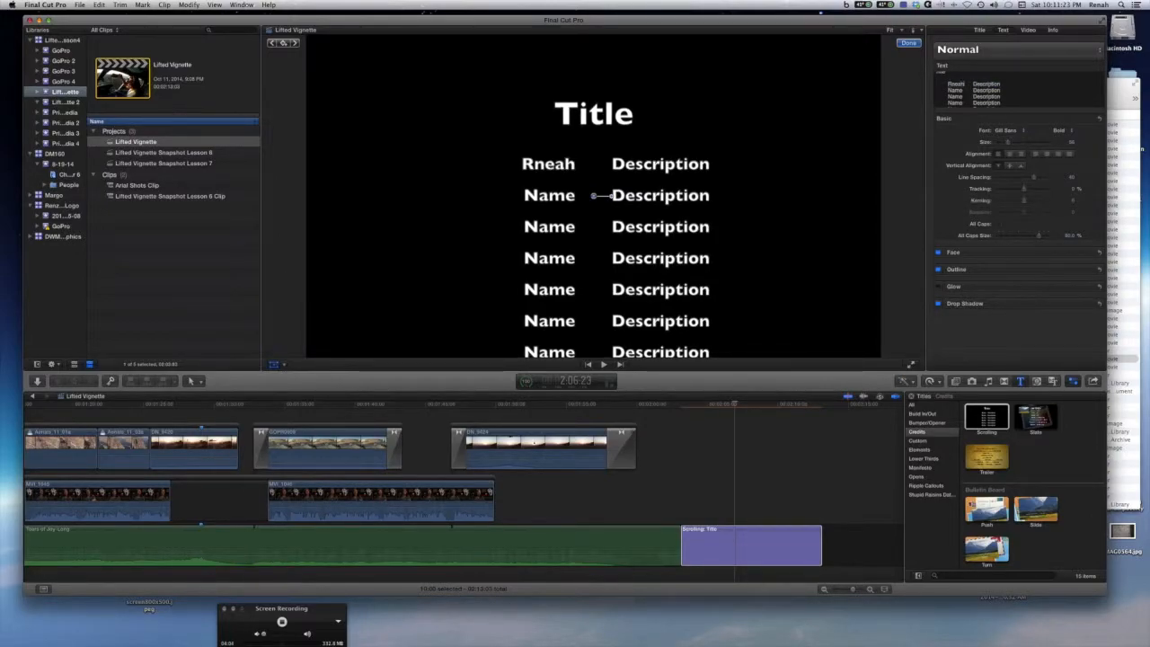
Replace the first Description entry of the Scrolling credits text with Director.
{"action": "double_click", "coordinate": [986, 84]}
{"action": "double_click", "coordinate": [1002, 84]}
{"action": "type", "text": "Dir"}
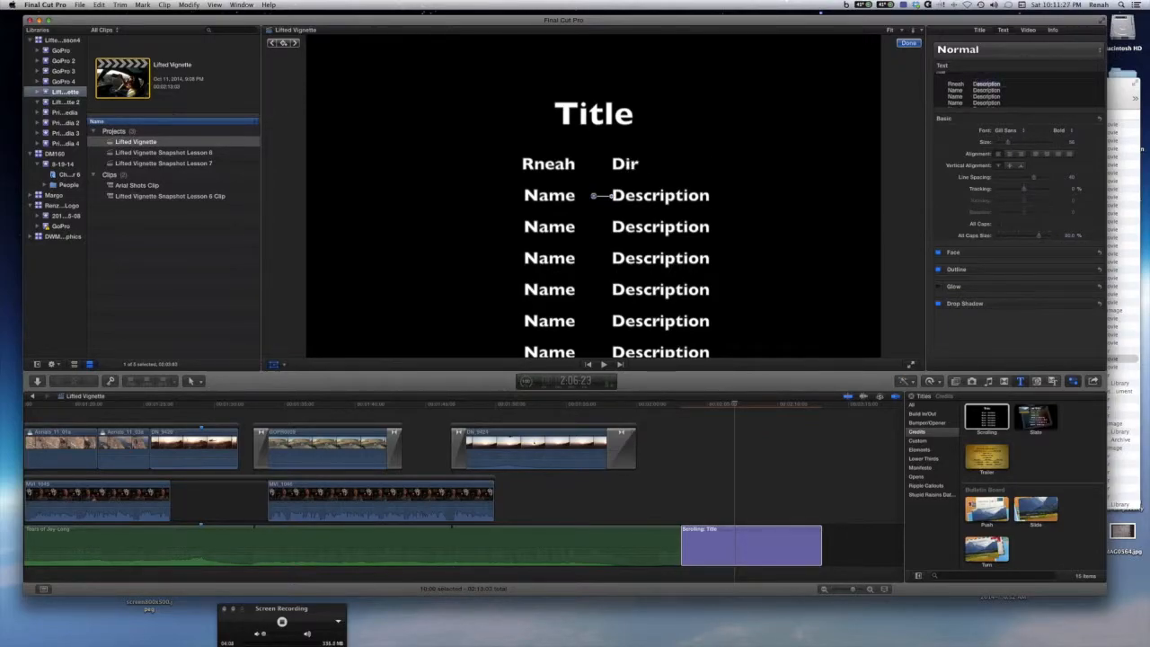
{"action": "type", "text": "ectro"}
{"action": "key", "text": "BackSpace"}
{"action": "key", "text": "BackSpace"}
{"action": "type", "text": "or"}
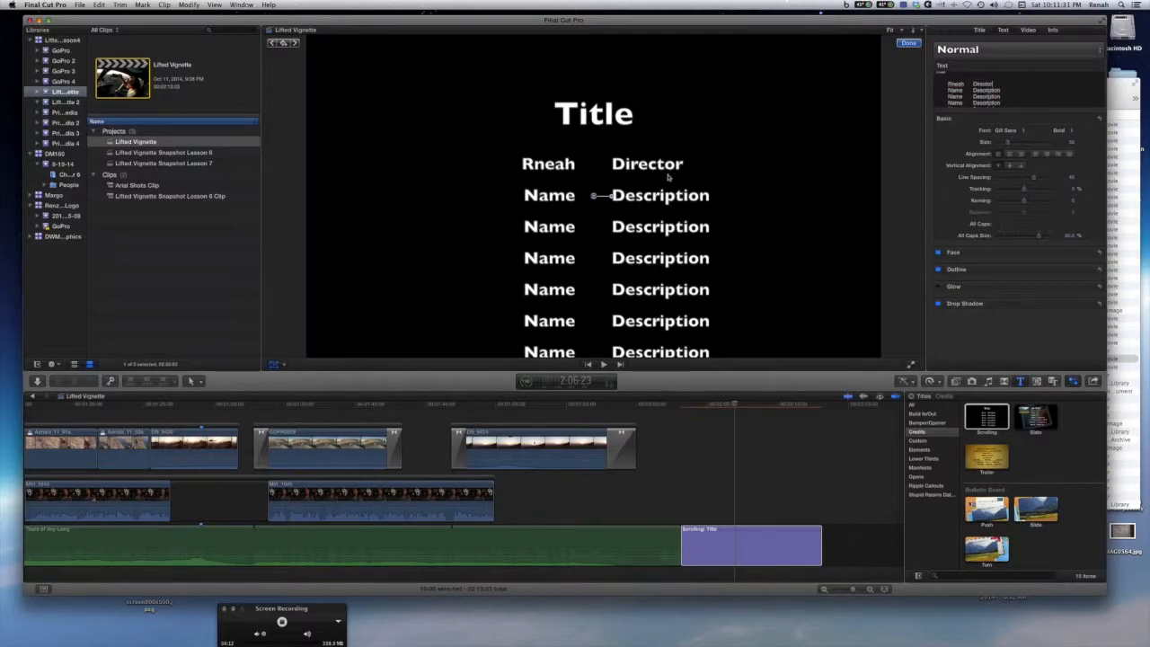
Correct the spelling of the person's name in the first credits line.
{"action": "left_click", "coordinate": [624, 157]}
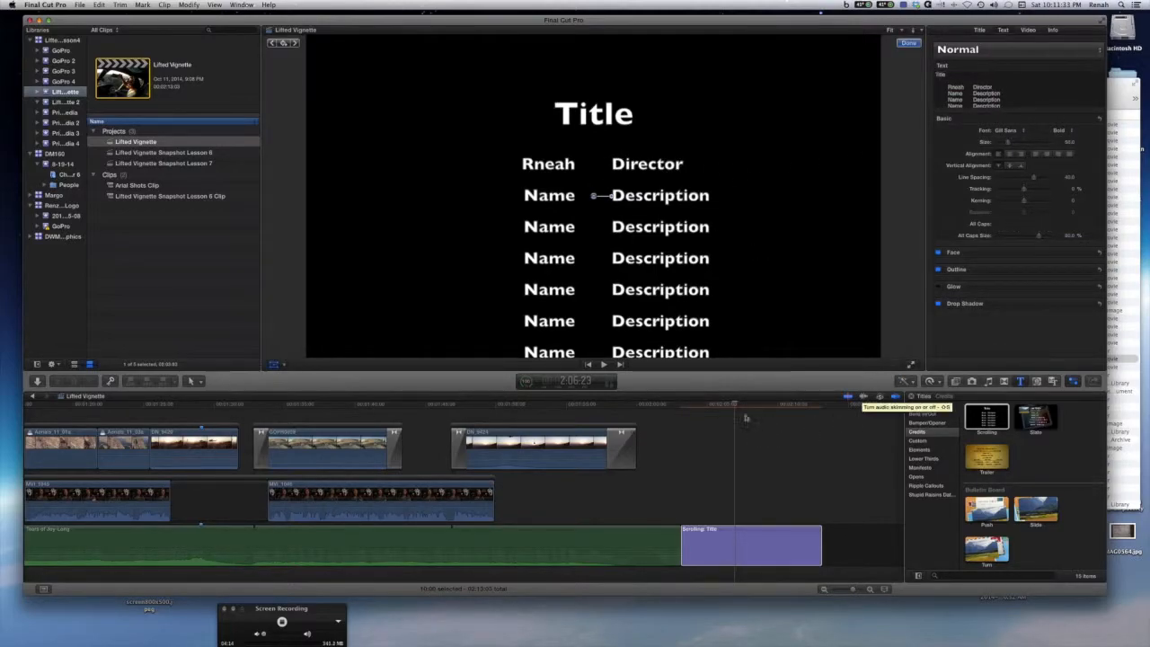
{"action": "mouse_move", "coordinate": [736, 405]}
{"action": "left_mouse_down"}
{"action": "mouse_move", "coordinate": [709, 409]}
{"action": "mouse_move", "coordinate": [752, 410]}
{"action": "mouse_move", "coordinate": [733, 409]}
{"action": "left_mouse_up"}
{"action": "left_click", "coordinate": [956, 92]}
{"action": "key", "text": "BackSpace"}
{"action": "key", "text": "BackSpace"}
{"action": "key", "text": "BackSpace"}
{"action": "type", "text": "ena"}
{"action": "left_click", "coordinate": [756, 455]}
{"action": "mouse_move", "coordinate": [734, 408]}
{"action": "left_mouse_down"}
{"action": "mouse_move", "coordinate": [712, 410]}
{"action": "mouse_move", "coordinate": [736, 409]}
{"action": "left_mouse_up"}
Add the Trailer title after the Scrolling credits at the end of the timeline and preview it.
{"action": "left_click", "coordinate": [987, 458]}
{"action": "left_click_drag", "start_coordinate": [987, 457], "coordinate": [825, 557]}
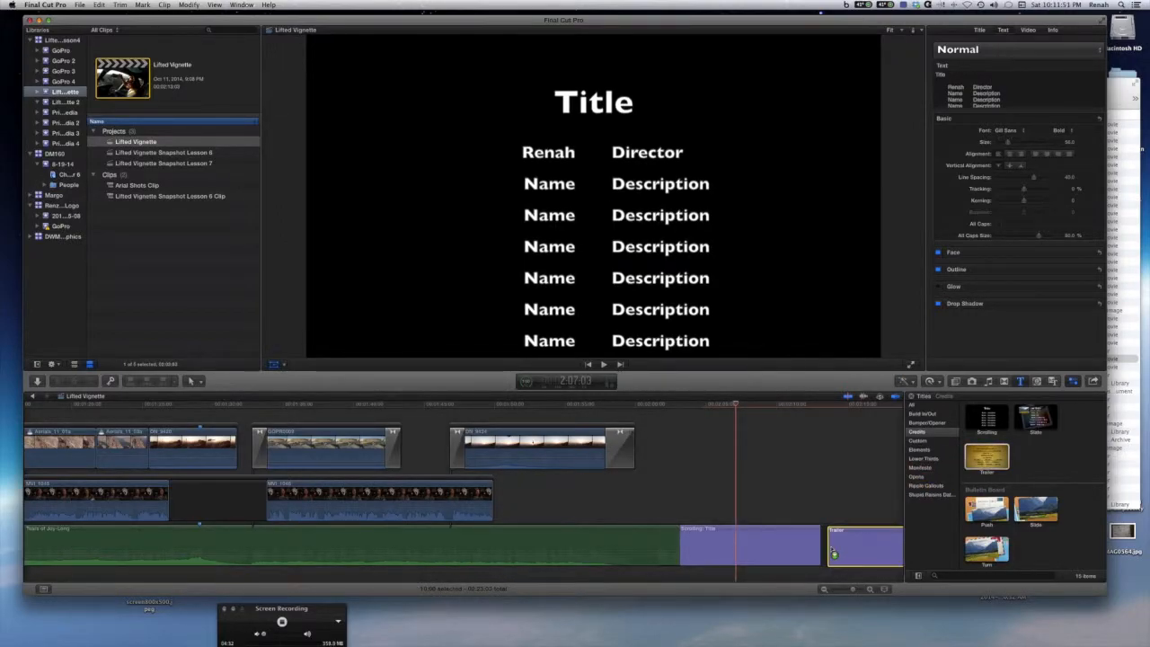
{"action": "left_click_drag", "start_coordinate": [738, 408], "coordinate": [854, 409]}
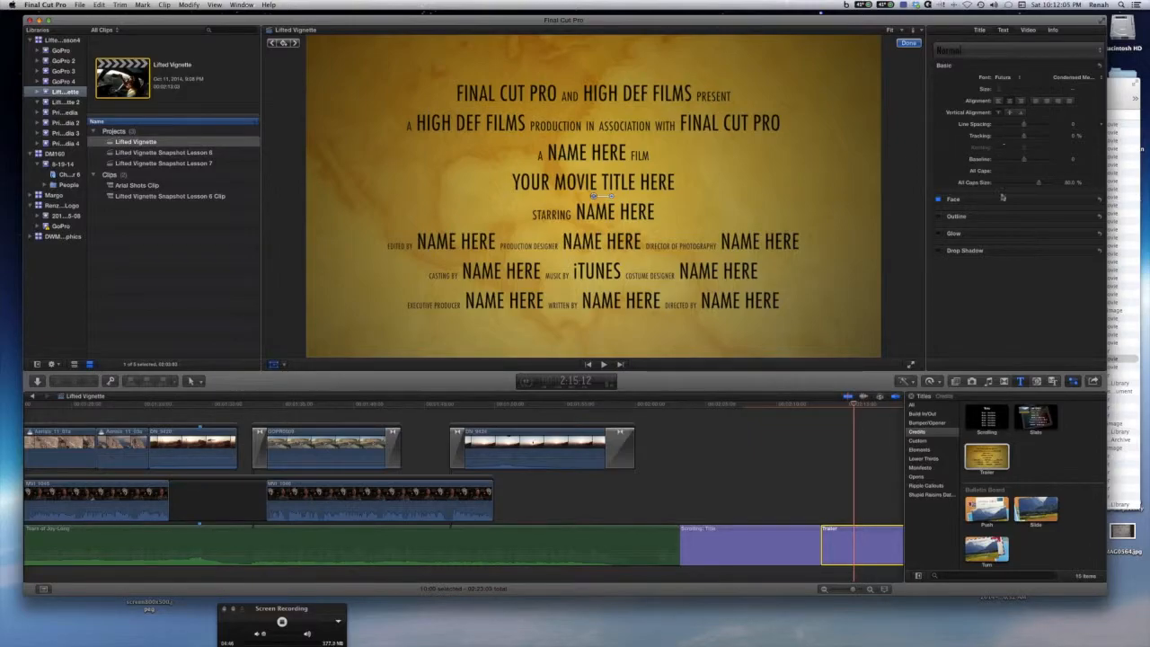
Try the Trailer title's background styles Romance and Travel, ending with Action.
{"action": "left_click", "coordinate": [987, 454]}
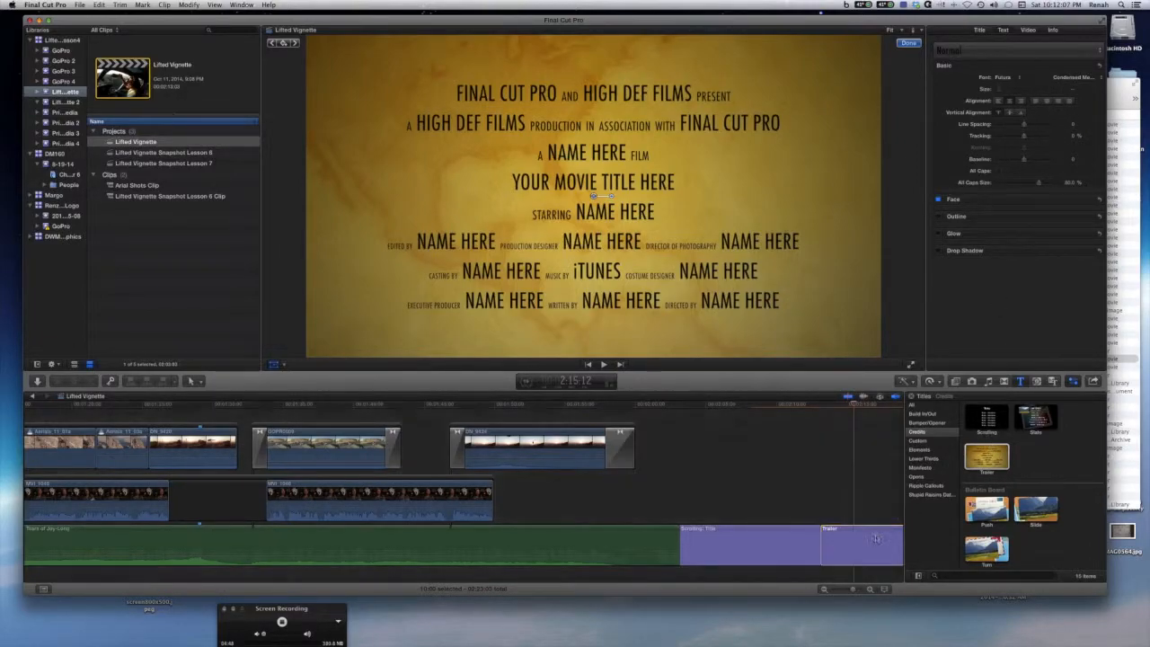
{"action": "left_click", "coordinate": [981, 30]}
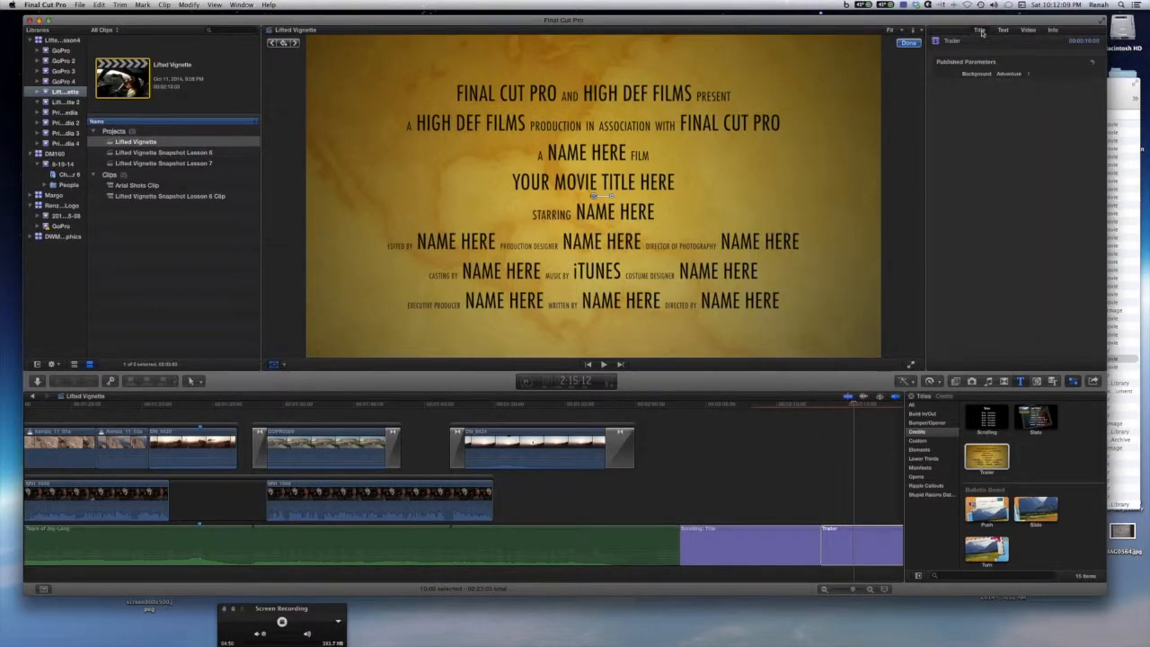
{"action": "left_click", "coordinate": [1028, 74]}
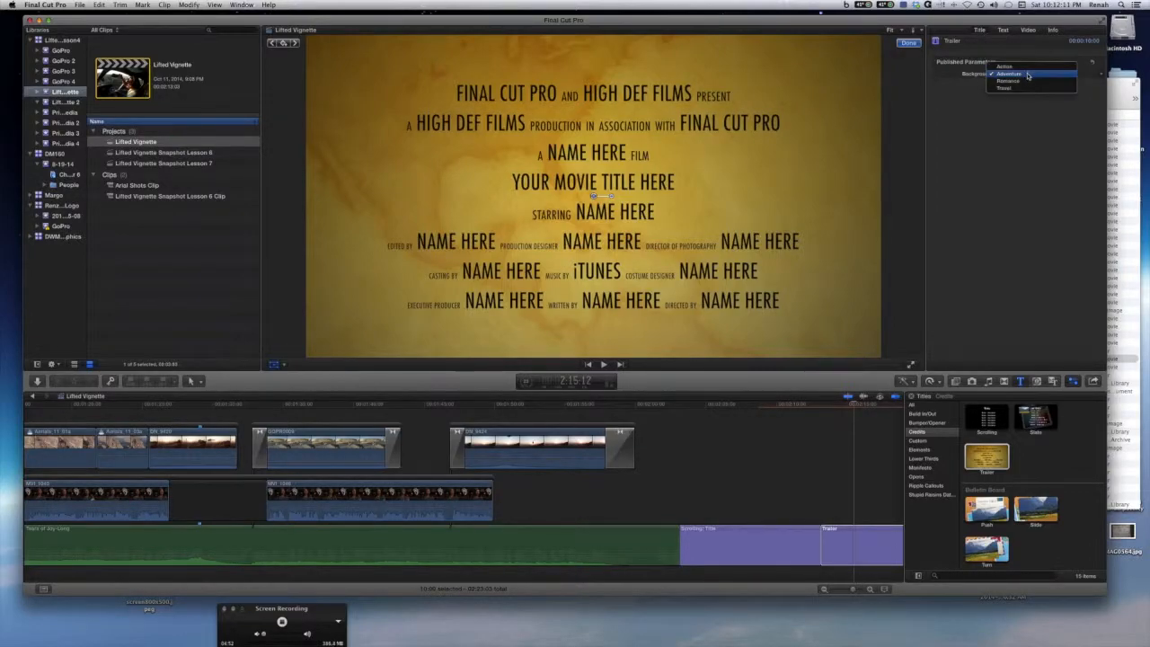
{"action": "left_click", "coordinate": [1025, 81]}
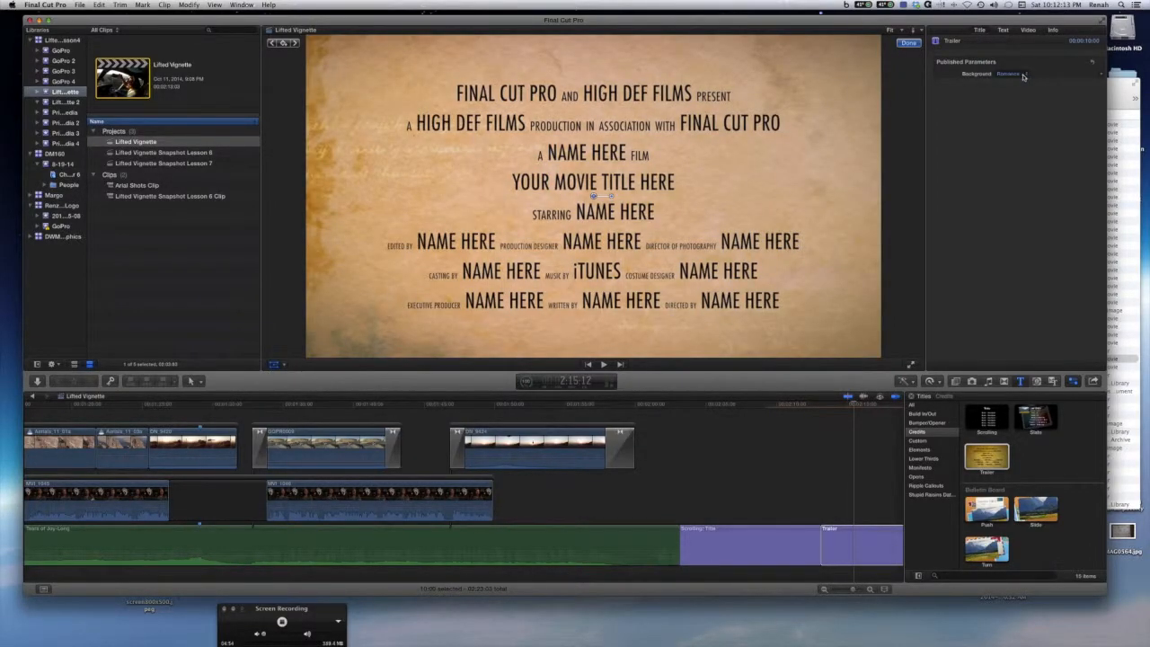
{"action": "left_click", "coordinate": [1023, 73]}
{"action": "left_click", "coordinate": [1022, 84]}
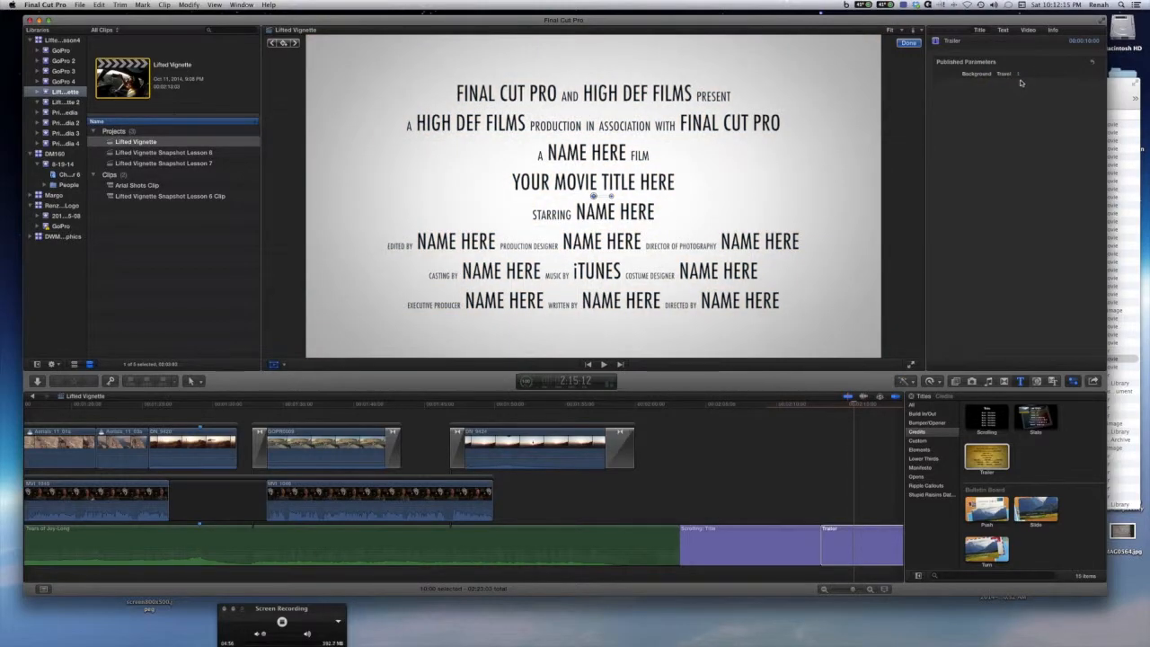
{"action": "left_click", "coordinate": [1022, 74]}
{"action": "left_click", "coordinate": [1017, 57]}
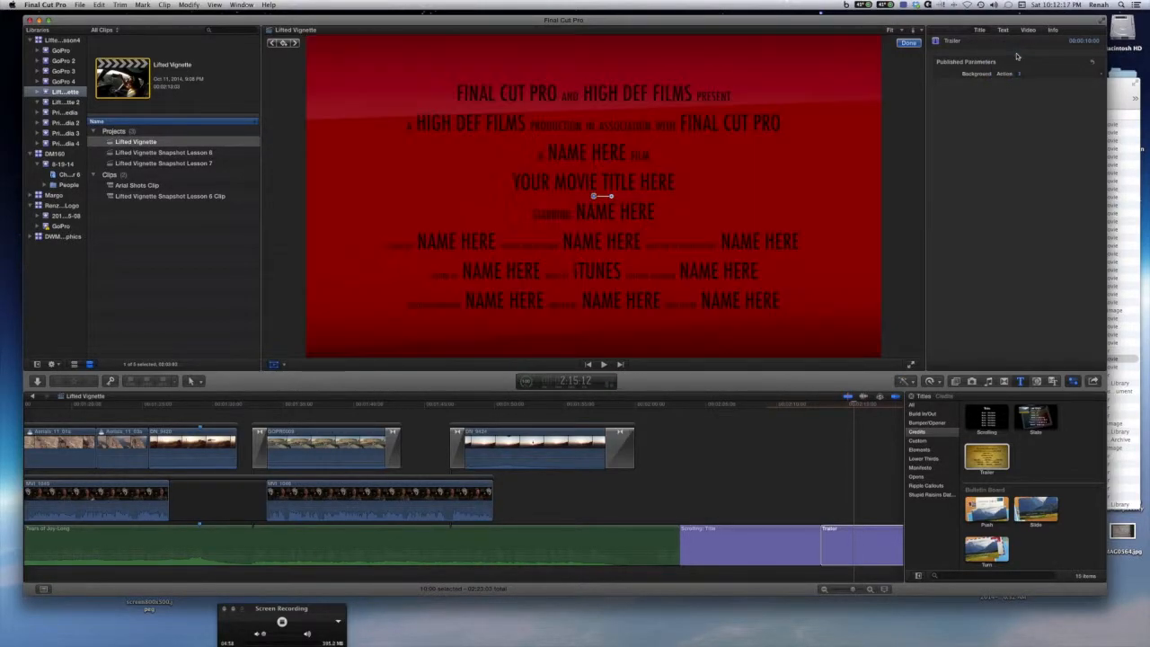
Change the Trailer title's font to Franklin Gothic Medium.
{"action": "left_click", "coordinate": [1003, 30]}
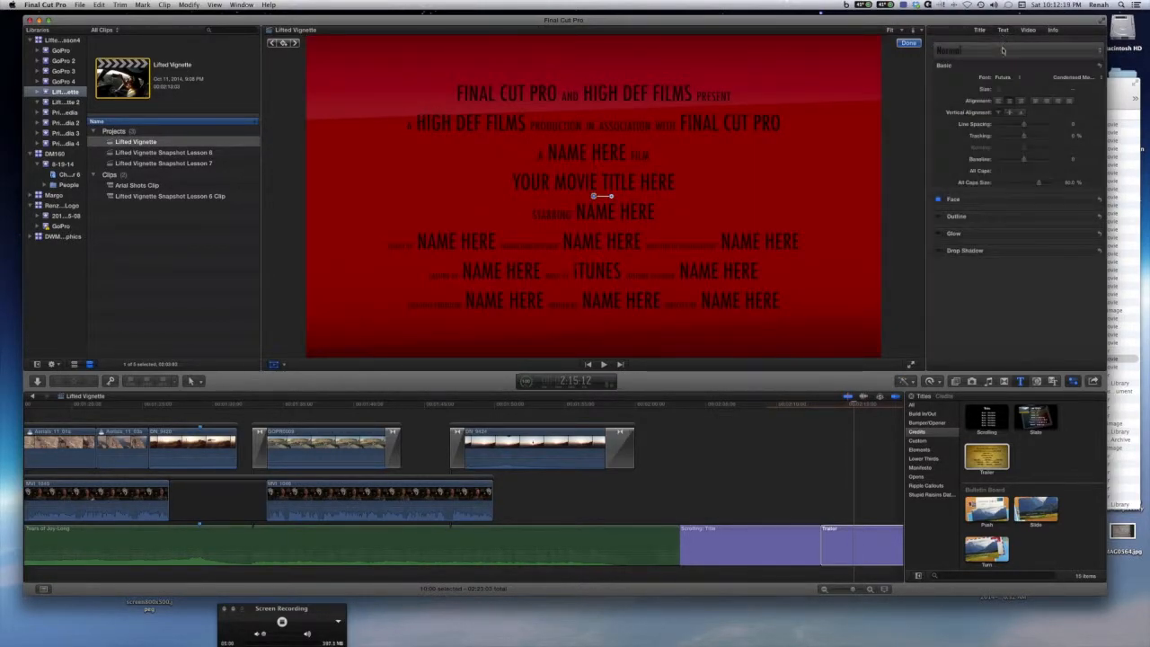
{"action": "left_click", "coordinate": [1018, 79]}
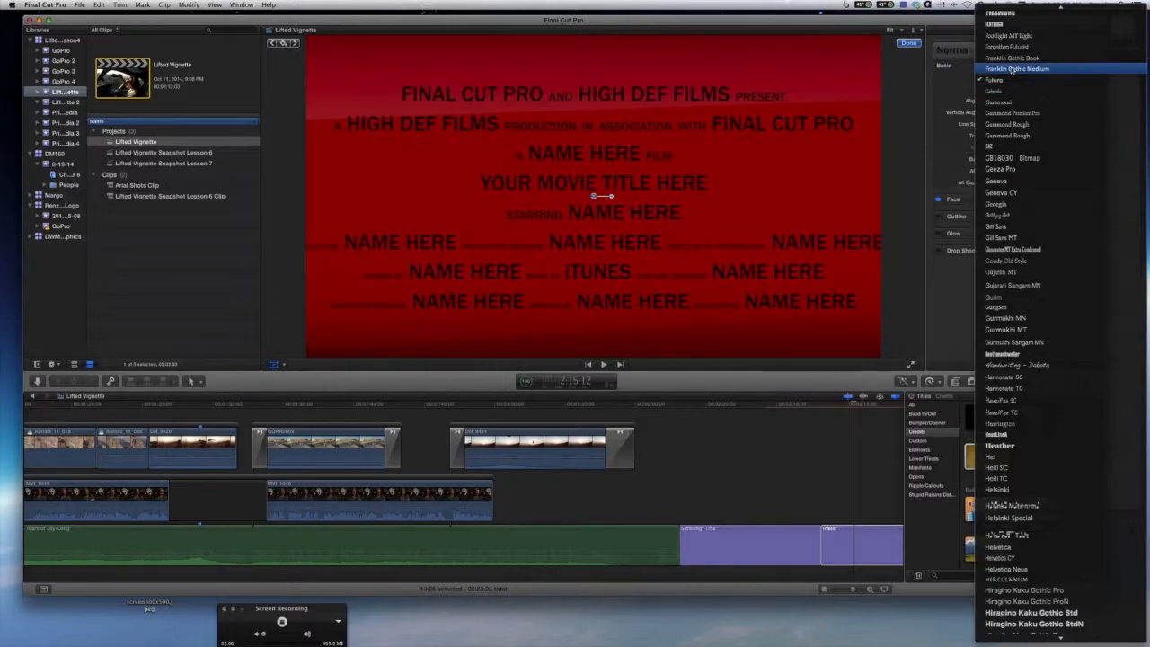
{"action": "left_click", "coordinate": [1012, 70]}
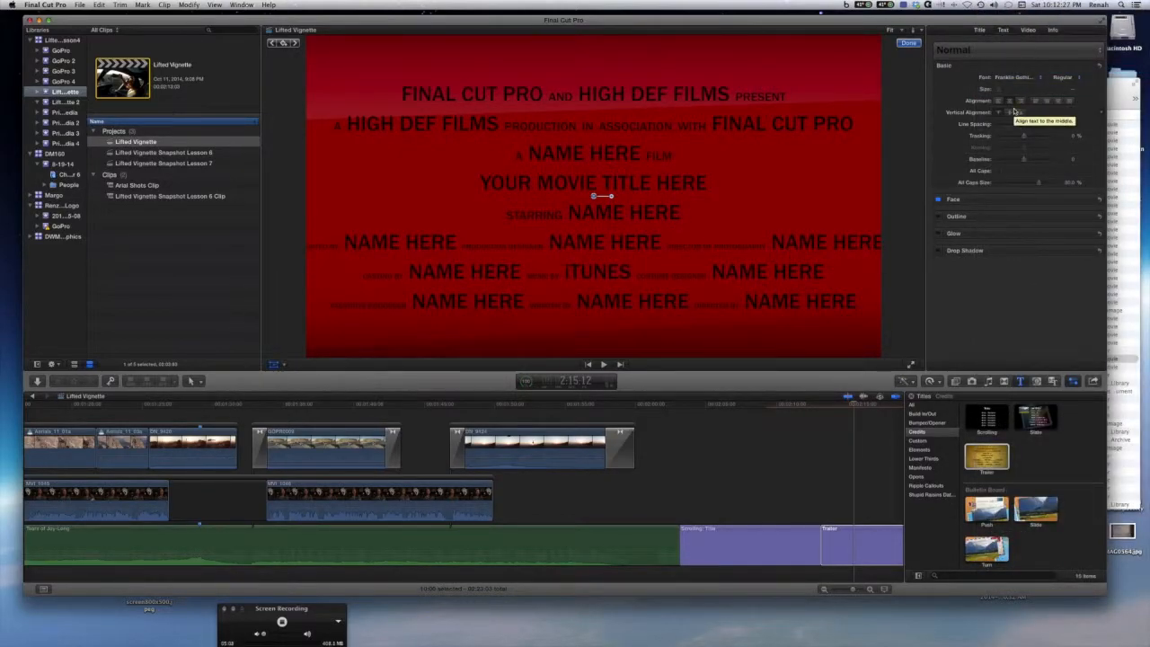
Delete the Trailer title from the timeline.
{"action": "left_click", "coordinate": [859, 540]}
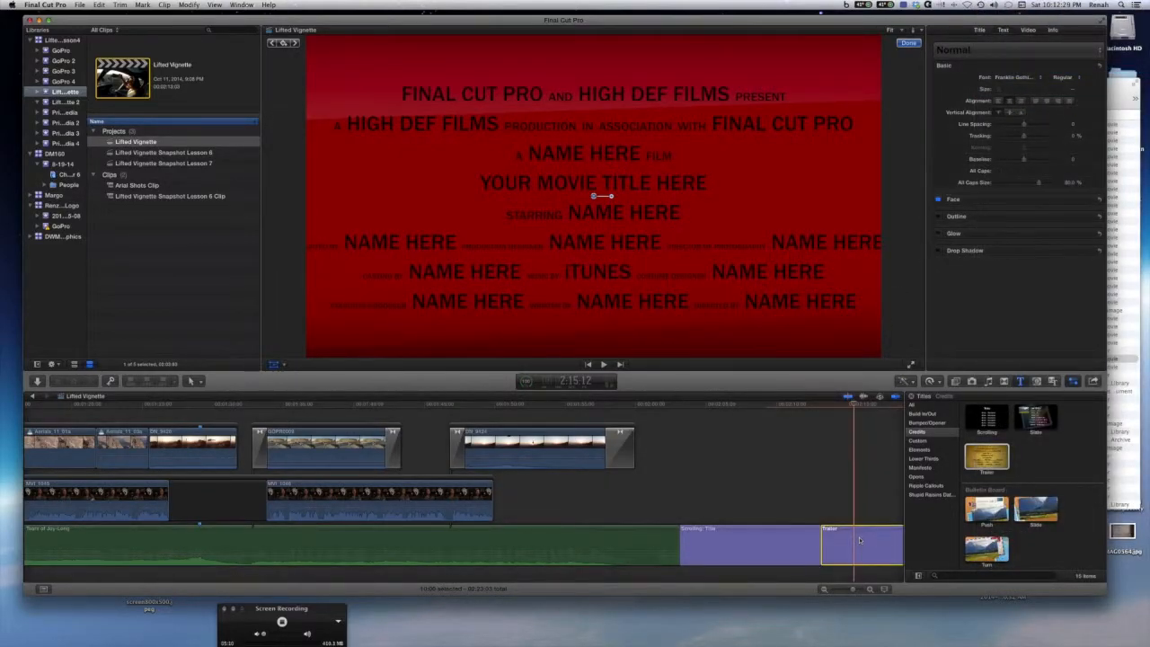
{"action": "key", "text": "Delete"}
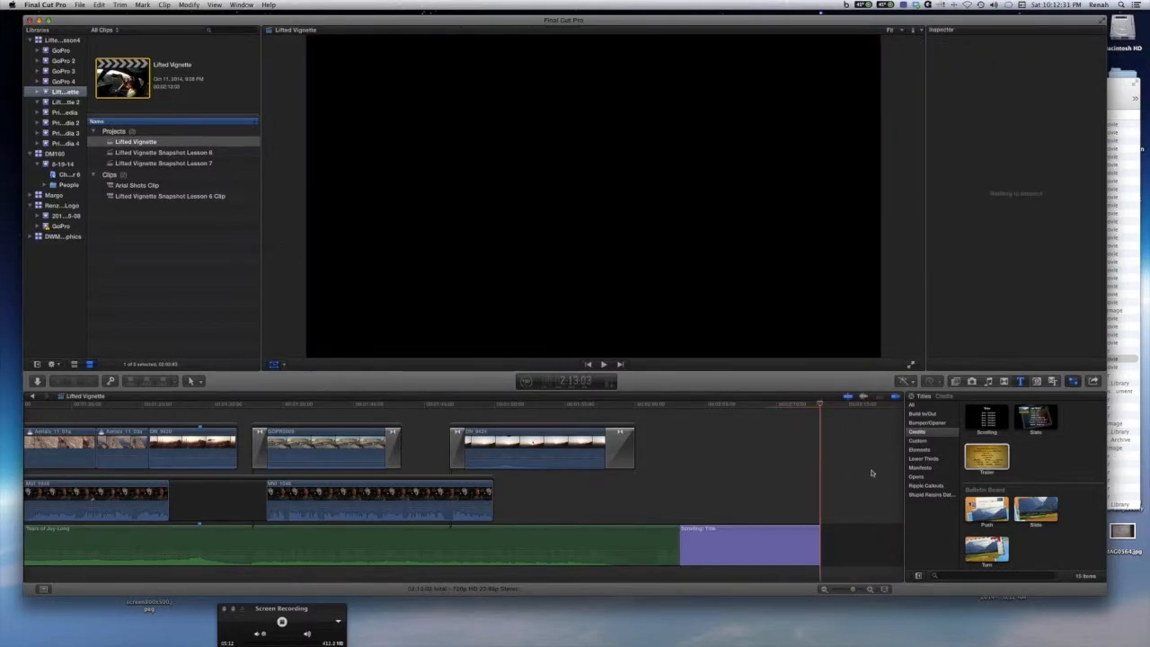
Open the Ripple Callouts title category in the titles browser.
{"action": "left_click_drag", "start_coordinate": [820, 404], "coordinate": [706, 418]}
{"action": "key", "text": "super+4"}
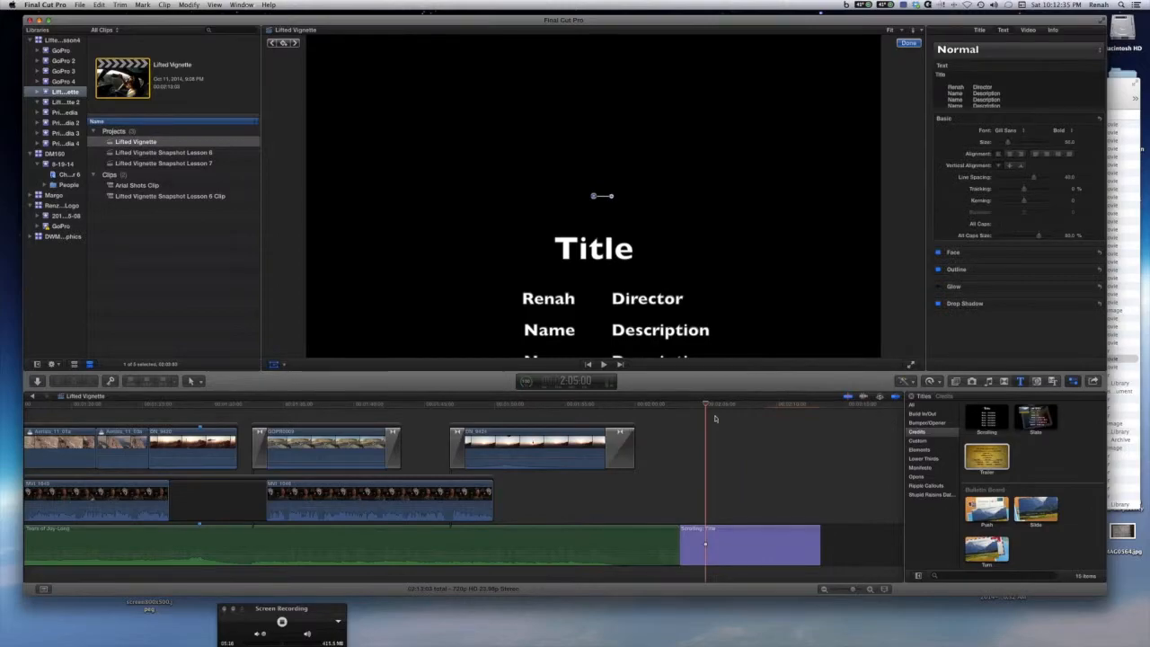
{"action": "left_click", "coordinate": [948, 488]}
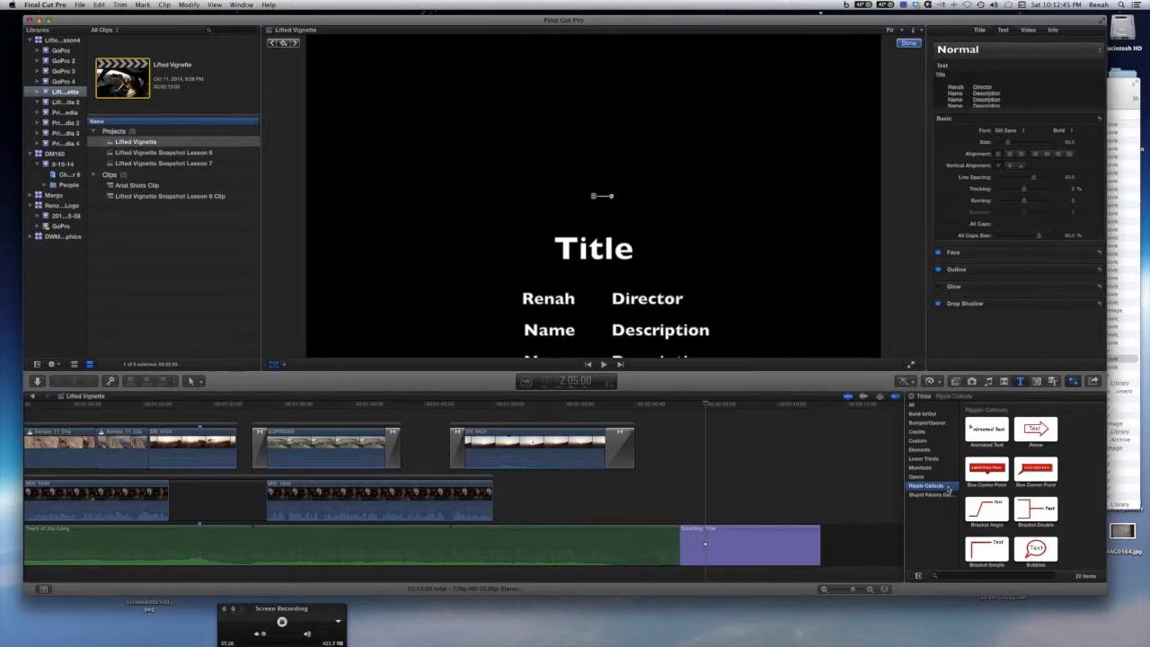
Switch to Safari and open rippletraining.com.
{"action": "mouse_move", "coordinate": [303, 638]}
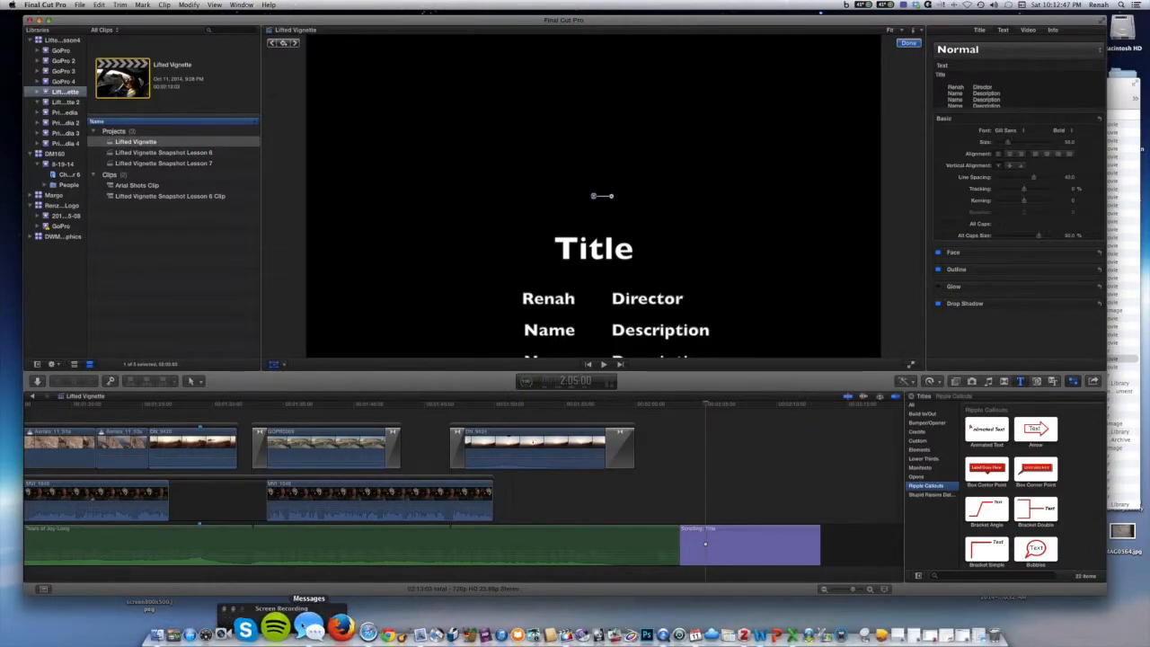
{"action": "left_click", "coordinate": [338, 627]}
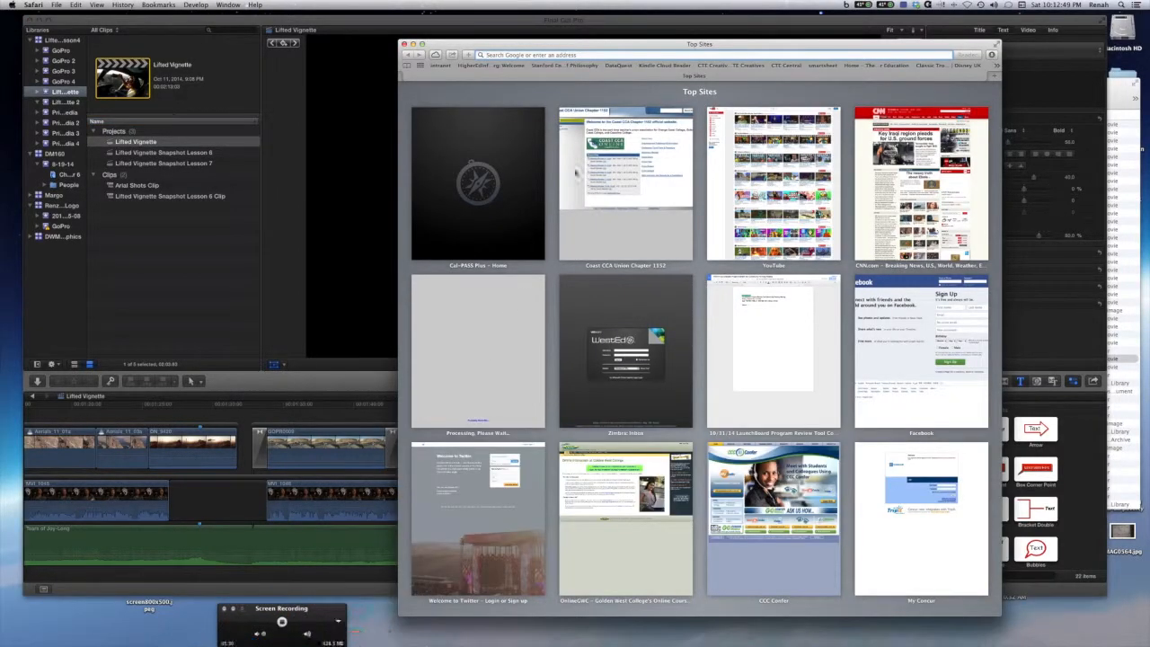
{"action": "type", "text": "rippletraining.com"}
{"action": "key", "text": "Return"}
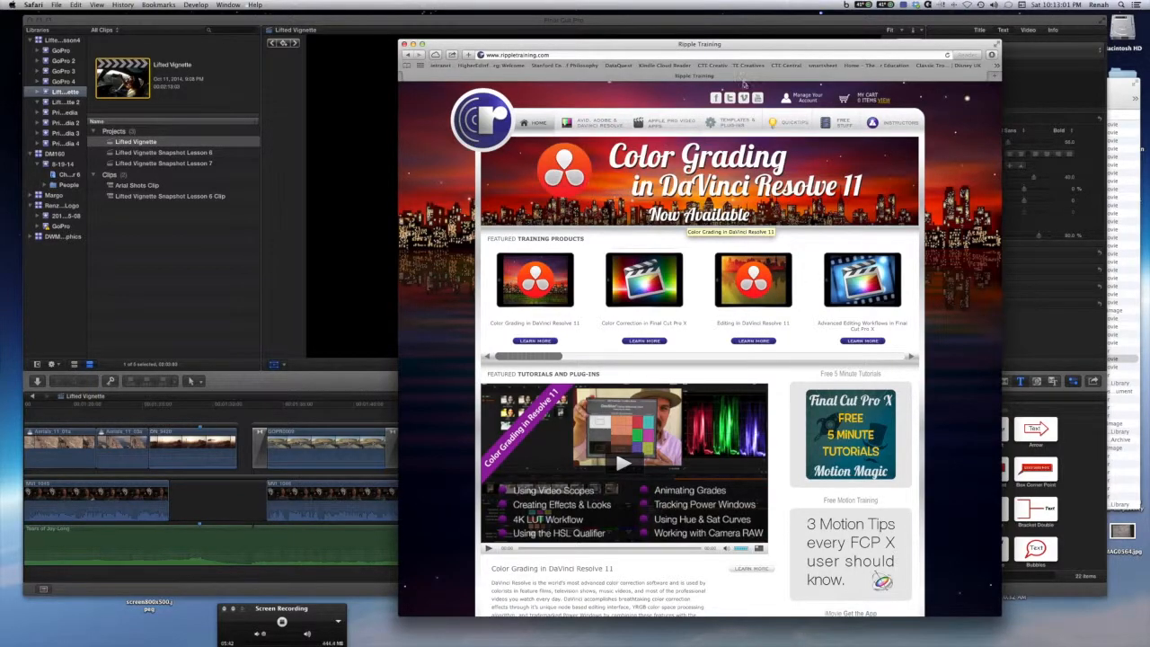
Scroll through the Ripple Training homepage to the Callouts plug-in and close the browser window.
{"action": "mouse_move", "coordinate": [832, 115]}
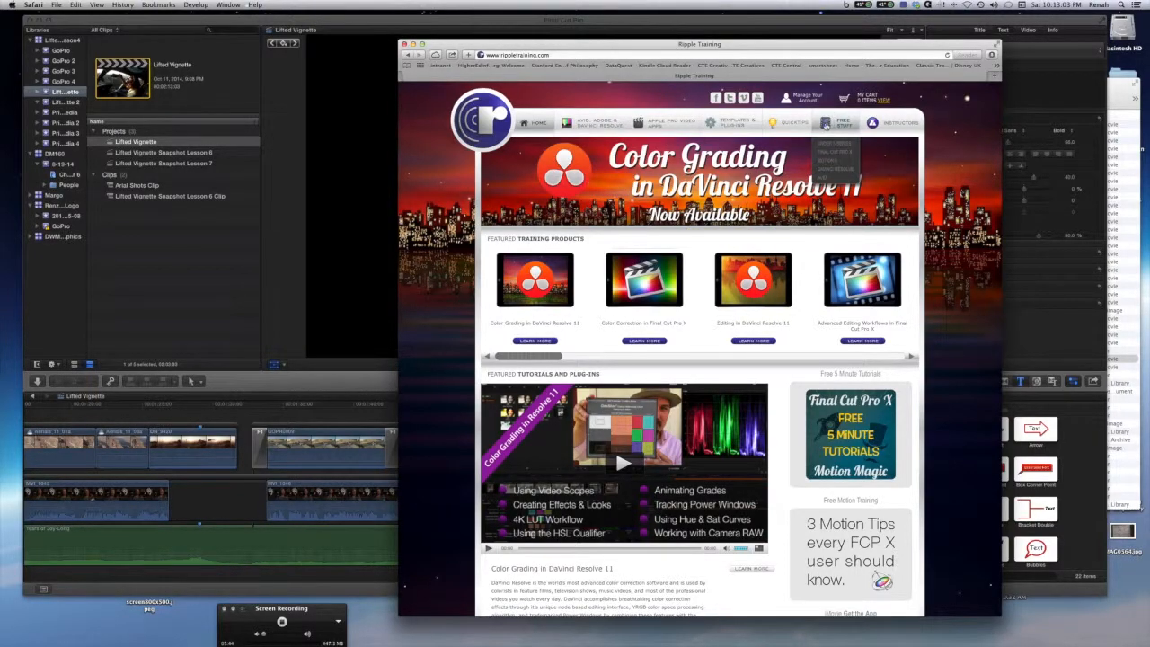
{"action": "scroll", "coordinate": [586, 157], "scroll_direction": "down", "scroll_amount": 10}
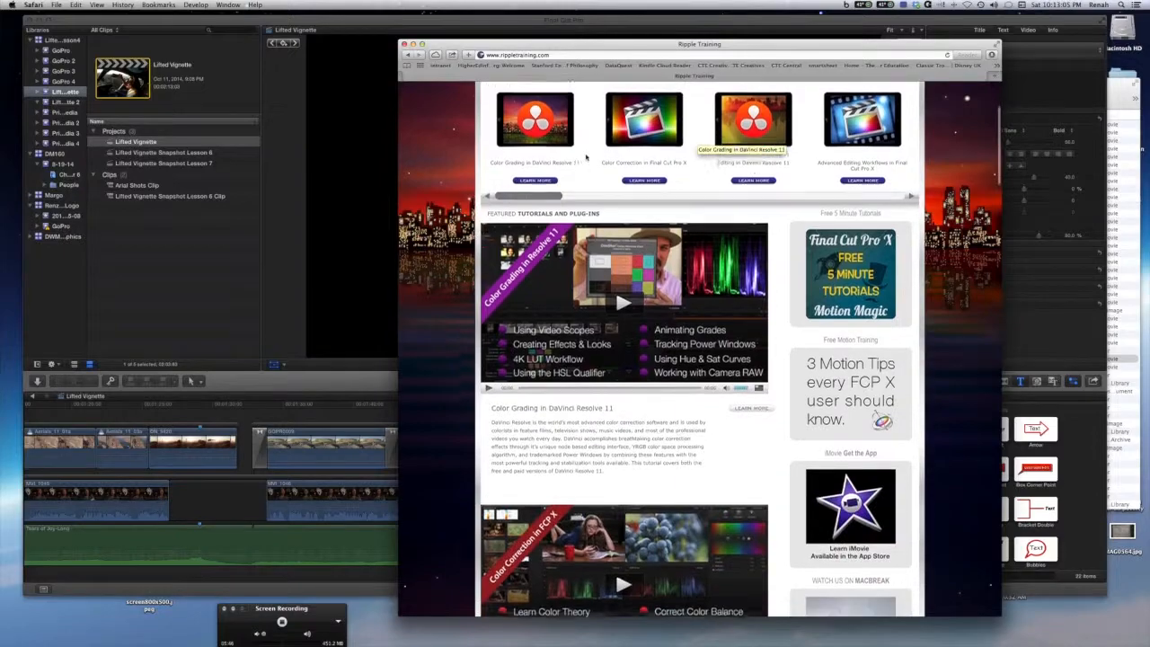
{"action": "scroll", "coordinate": [586, 158], "scroll_direction": "down", "scroll_amount": 4}
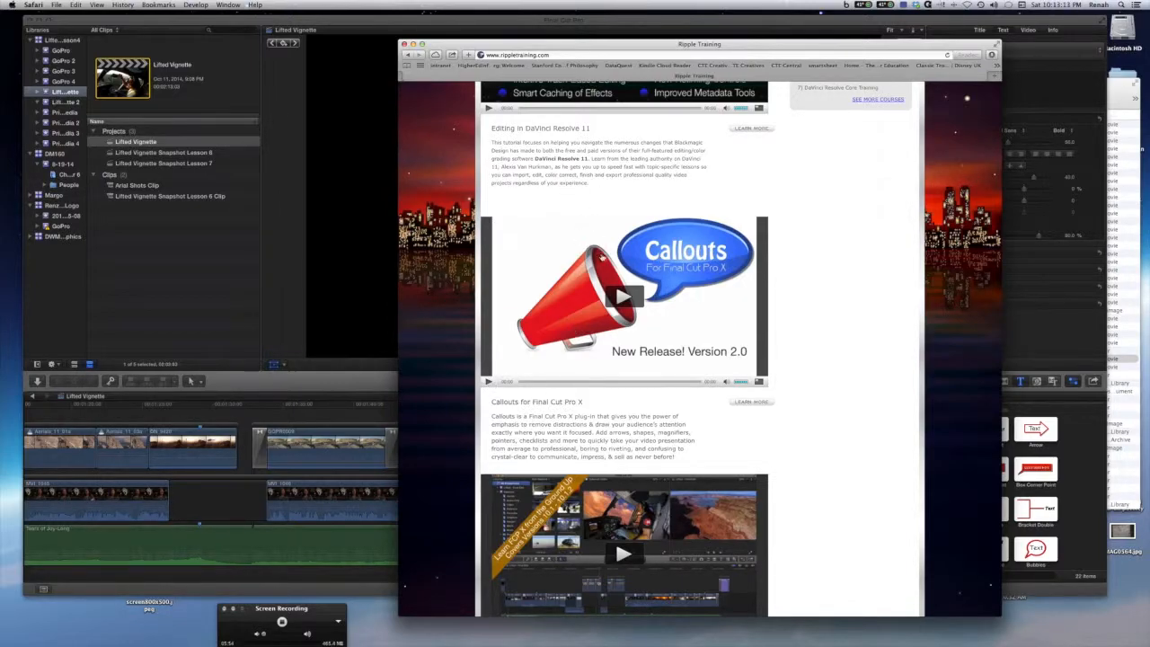
{"action": "left_click", "coordinate": [406, 44]}
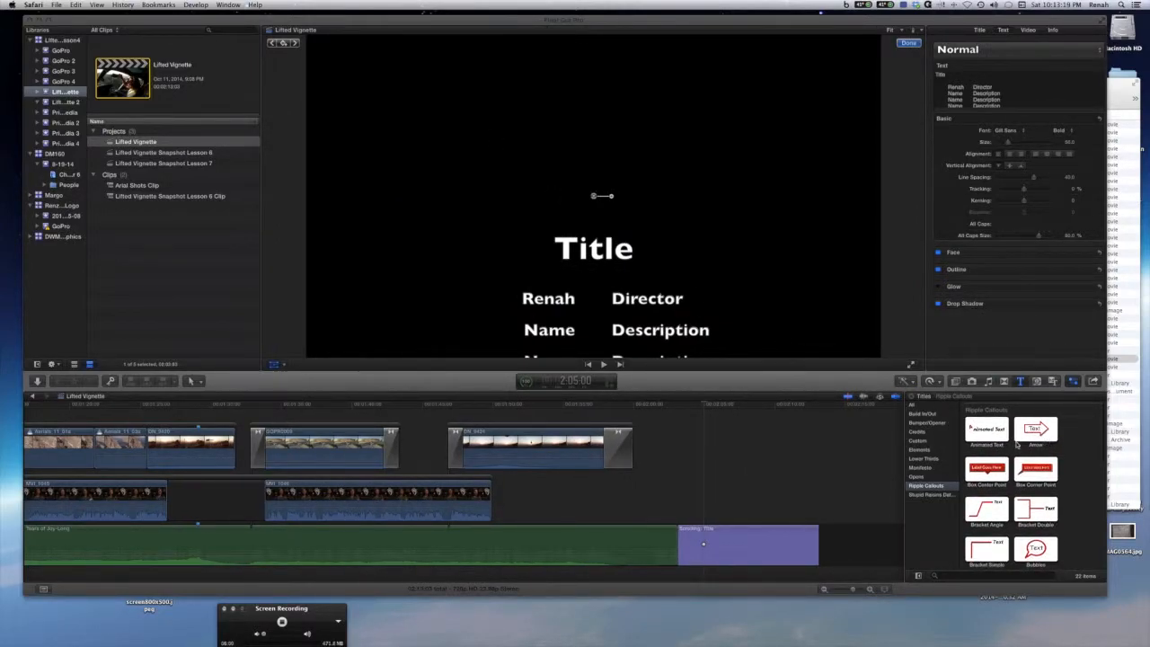
Insert the Arrow callout title above the GoPro clip at the playhead.
{"action": "left_click", "coordinate": [322, 422]}
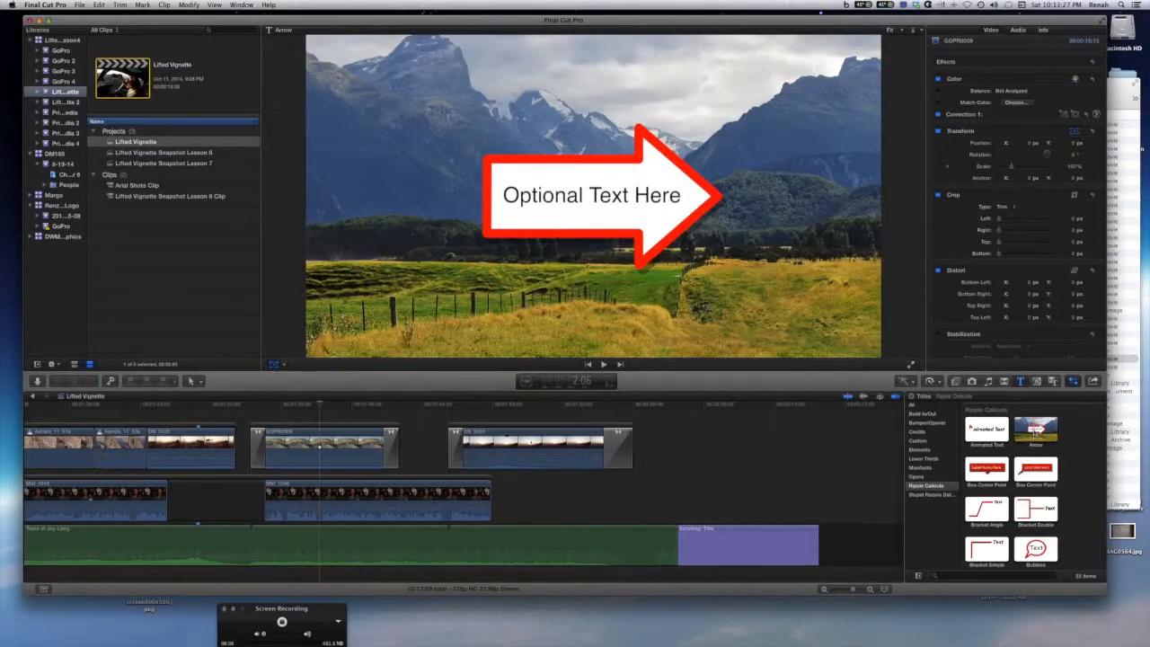
{"action": "double_click", "coordinate": [1036, 432]}
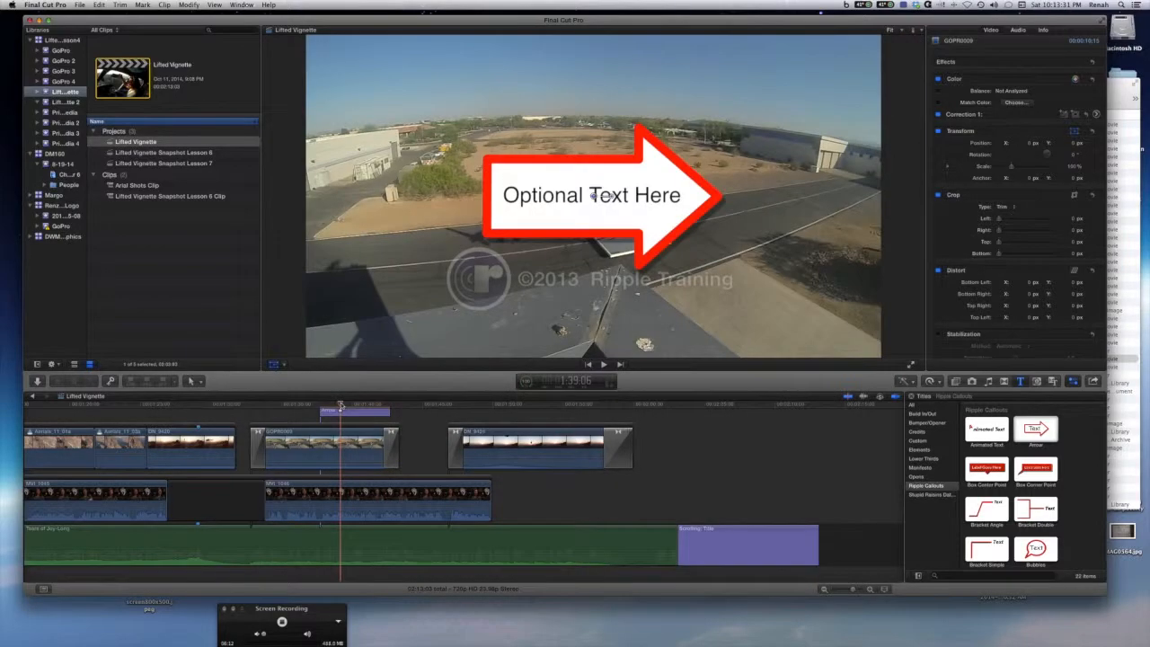
Try to drag the arrow callout's text in the viewer and undo the move.
{"action": "left_click", "coordinate": [611, 203]}
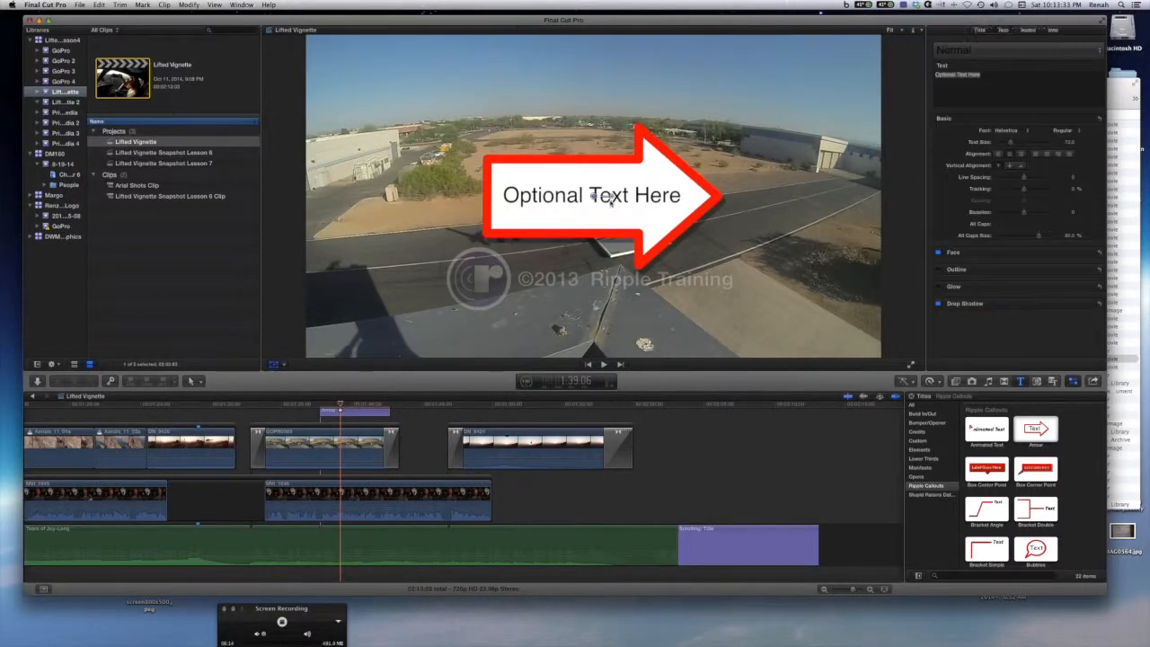
{"action": "left_click_drag", "start_coordinate": [612, 197], "coordinate": [608, 208]}
{"action": "key", "text": "super+z"}
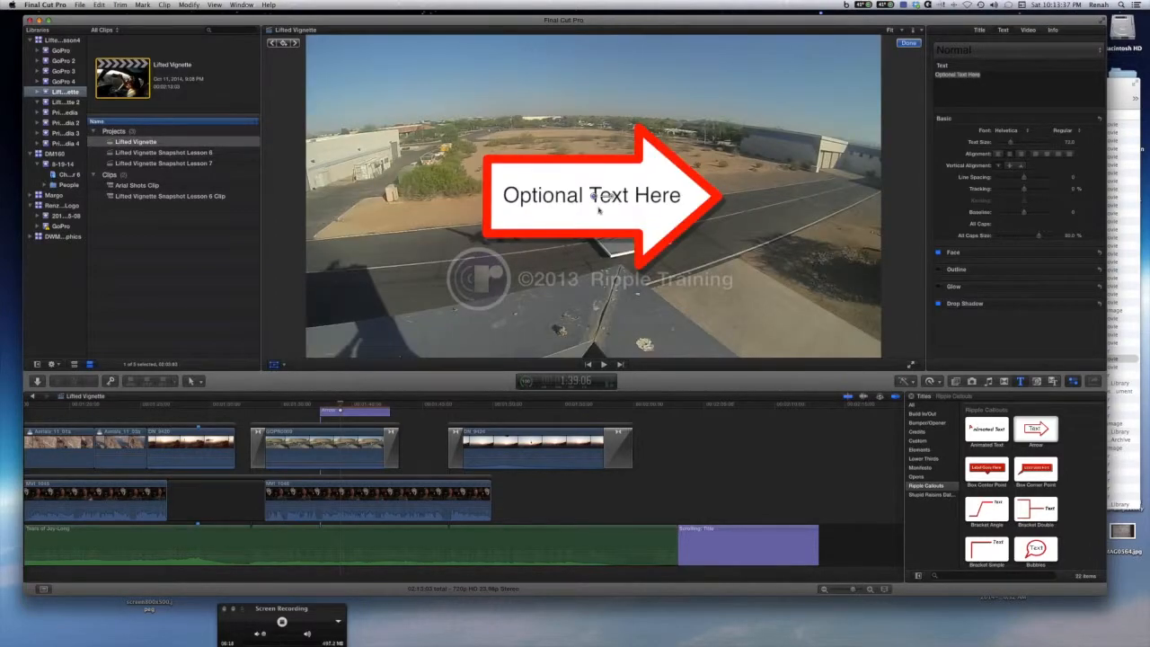
{"action": "left_click", "coordinate": [342, 414]}
{"action": "scroll", "coordinate": [342, 414], "scroll_direction": "up", "scroll_amount": 2}
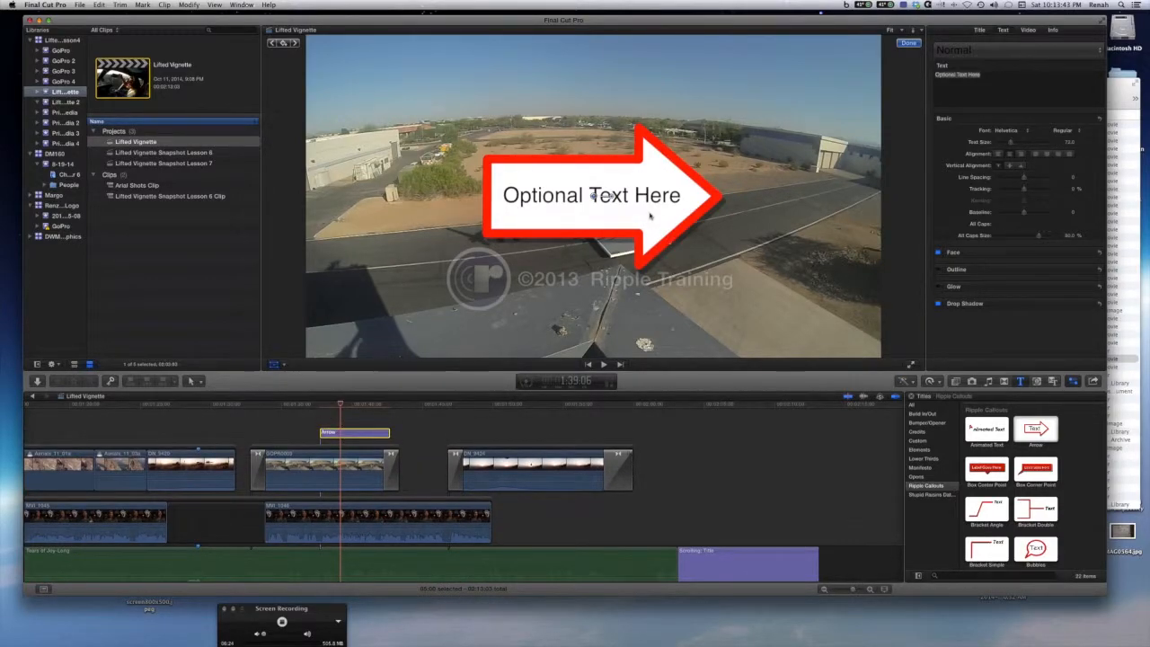
{"action": "mouse_move", "coordinate": [610, 199]}
{"action": "left_mouse_down"}
{"action": "mouse_move", "coordinate": [609, 213]}
{"action": "mouse_move", "coordinate": [604, 194]}
{"action": "left_mouse_up"}
{"action": "left_click", "coordinate": [909, 43]}
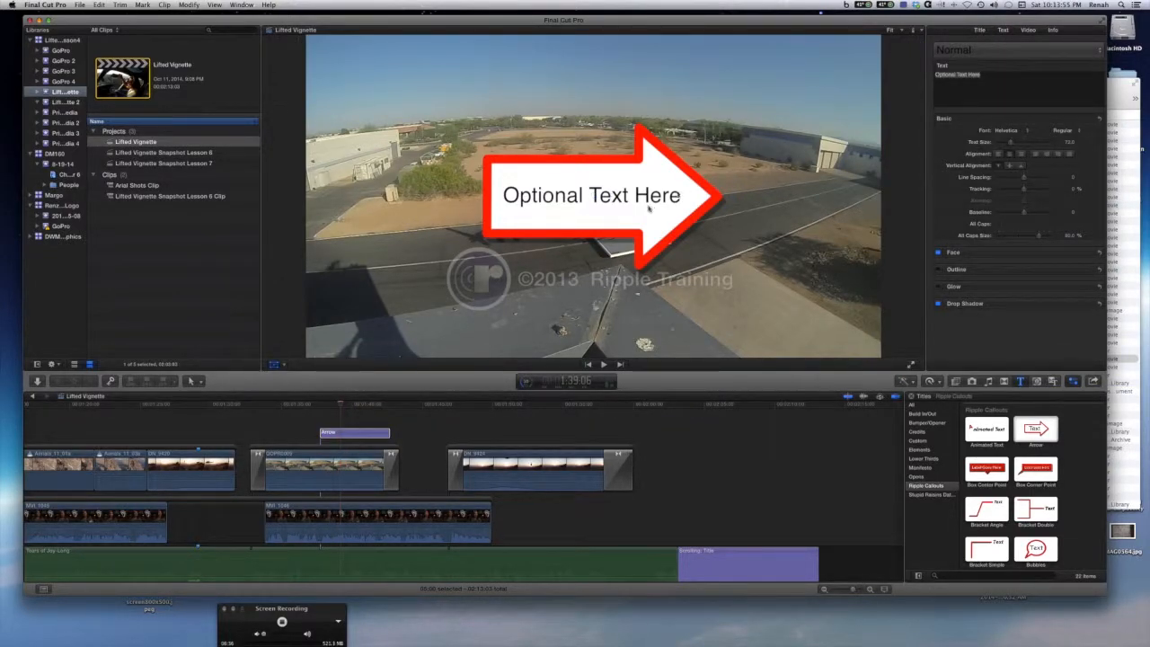
Select the Arrow title and reduce its scale in the title parameters.
{"action": "left_click", "coordinate": [360, 434]}
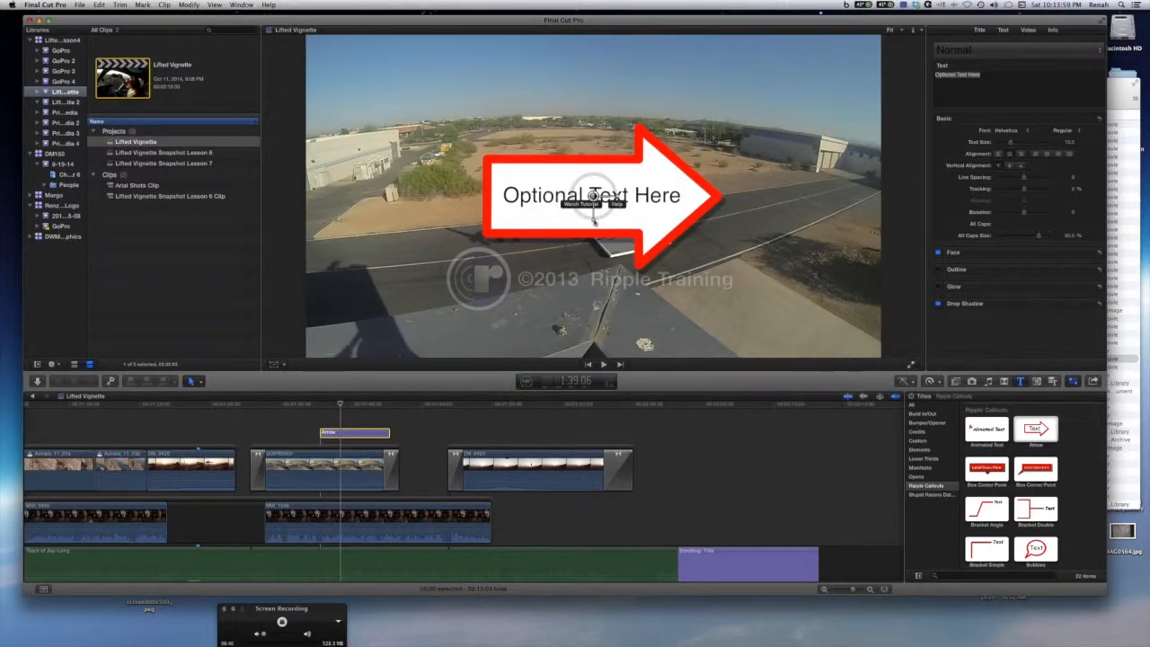
{"action": "left_click_drag", "start_coordinate": [593, 221], "coordinate": [593, 220]}
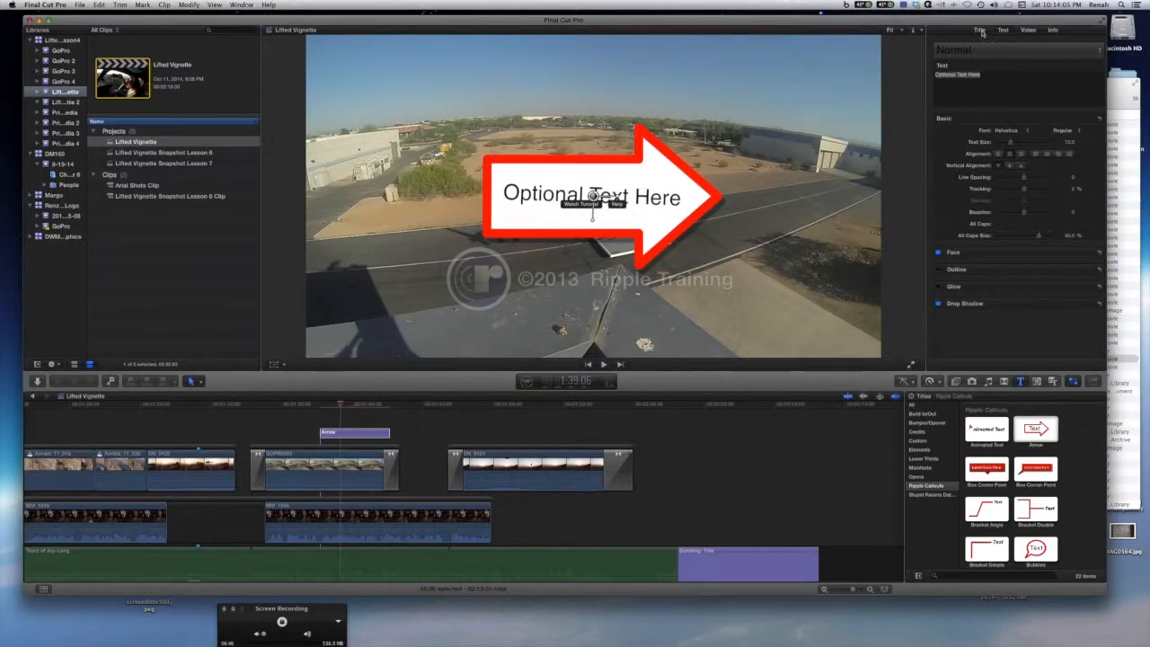
{"action": "left_click", "coordinate": [980, 30]}
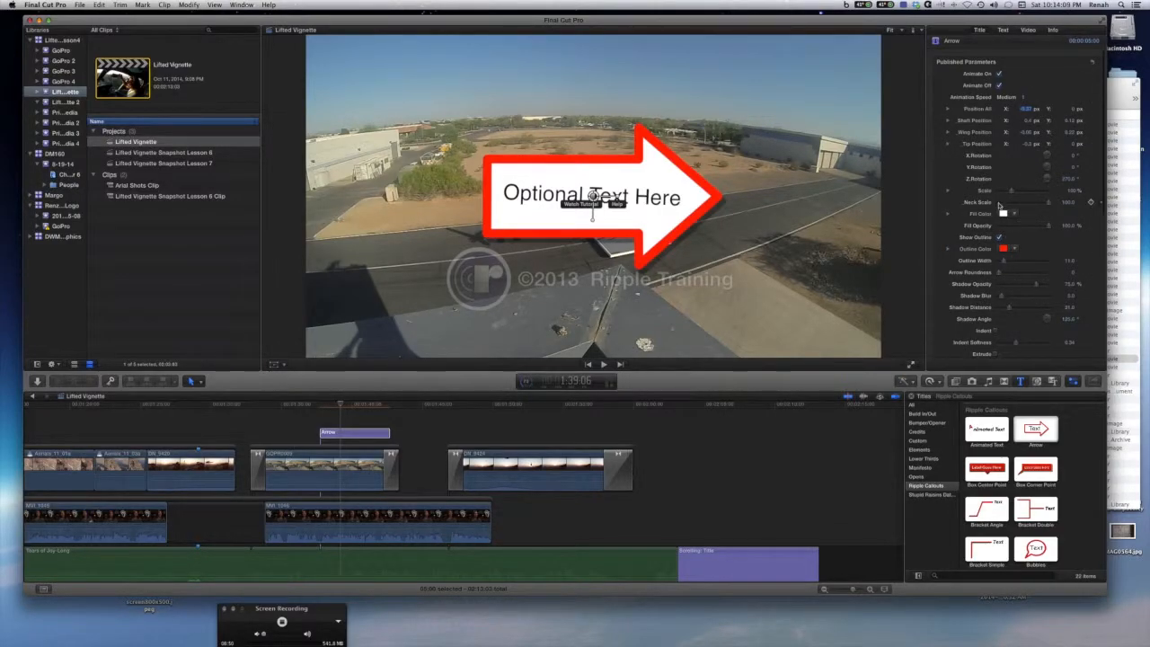
{"action": "left_click_drag", "start_coordinate": [1012, 192], "coordinate": [1005, 192]}
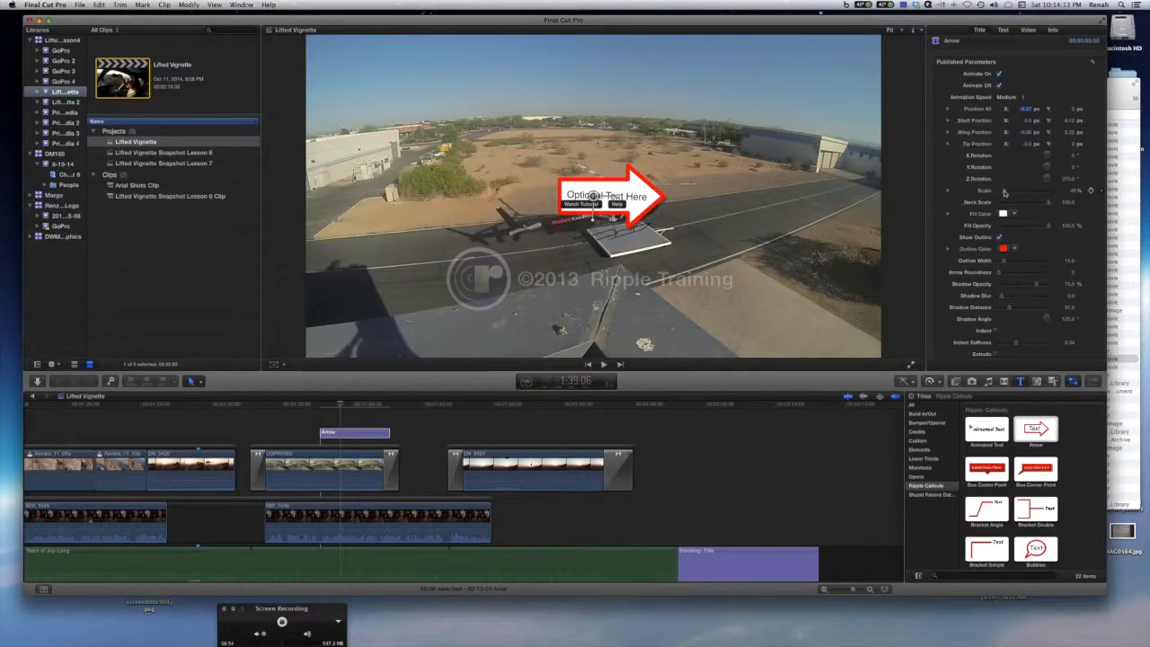
Replace the arrow callout's text with Helicopter and enlarge its text size slightly.
{"action": "left_click", "coordinate": [1004, 31]}
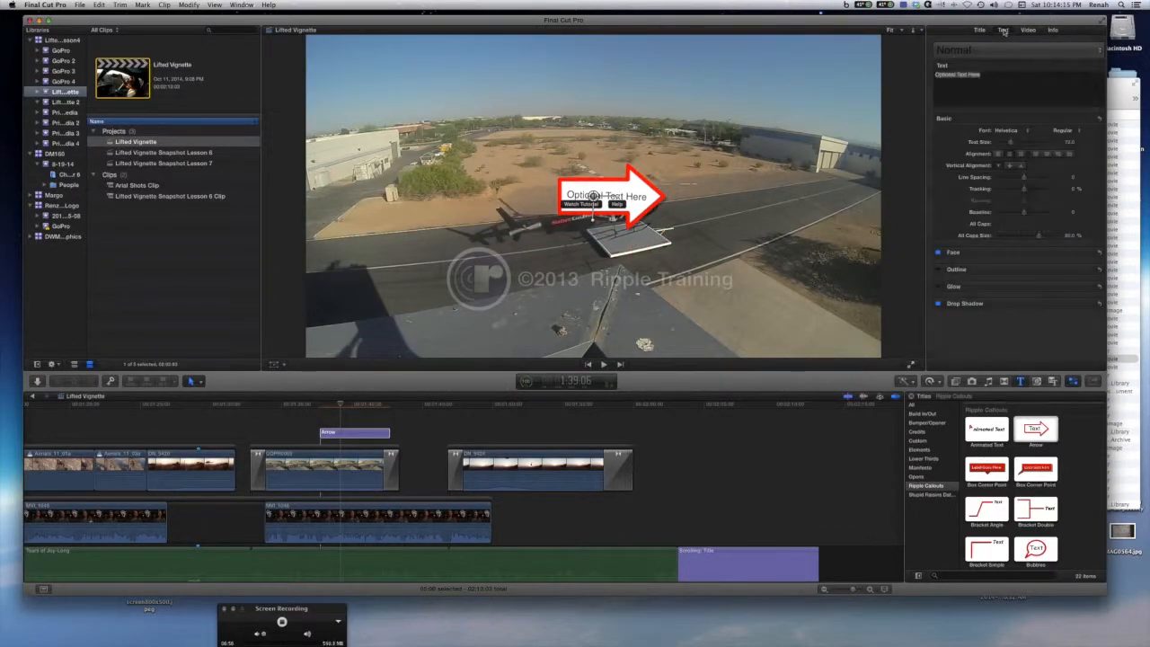
{"action": "left_click_drag", "start_coordinate": [994, 77], "coordinate": [933, 75]}
{"action": "type", "text": "Helicopter"}
{"action": "left_click_drag", "start_coordinate": [1012, 143], "coordinate": [1016, 143]}
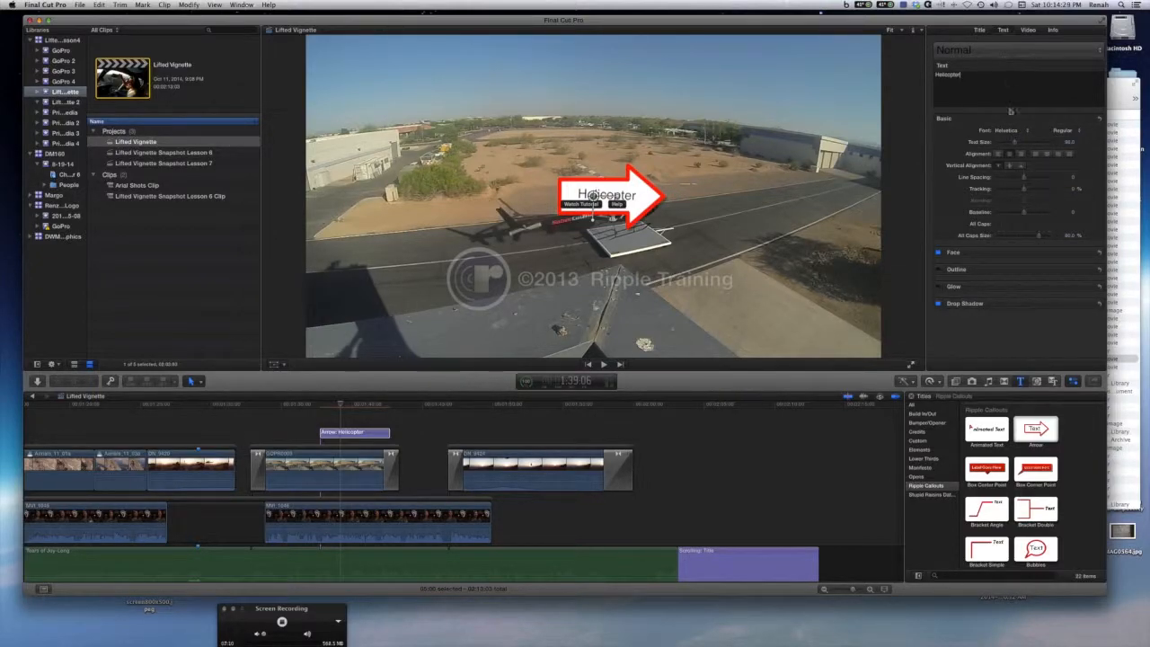
Try a Blueberry fill colour and a rotation on the arrow, then undo both changes.
{"action": "left_click", "coordinate": [981, 32]}
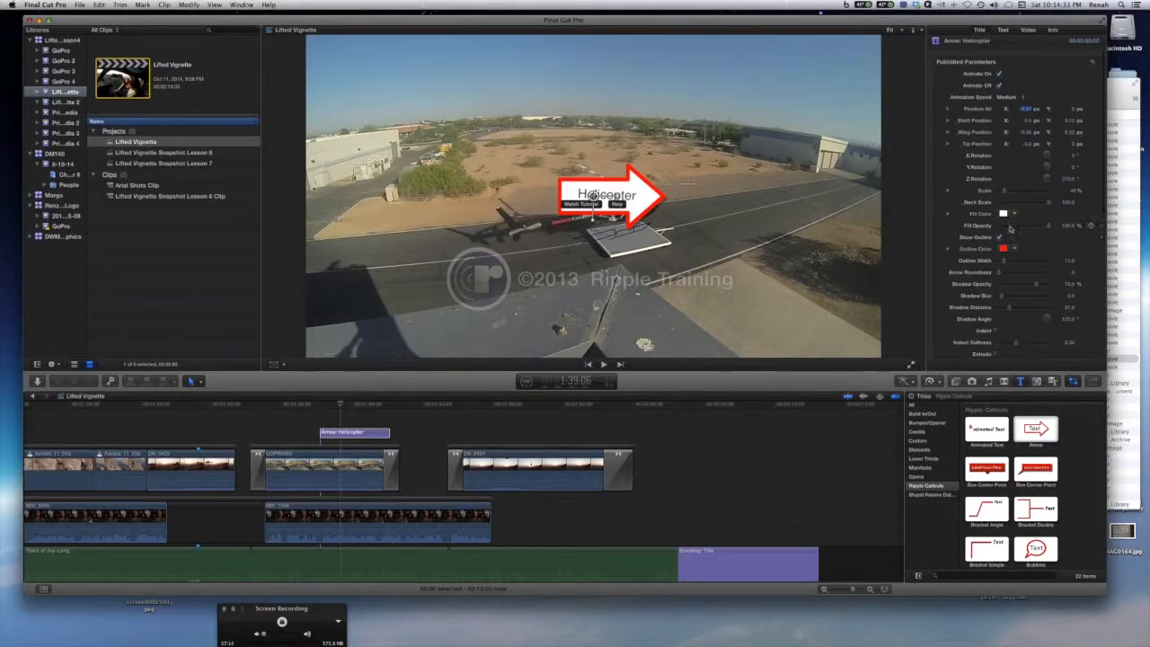
{"action": "left_click", "coordinate": [1003, 213]}
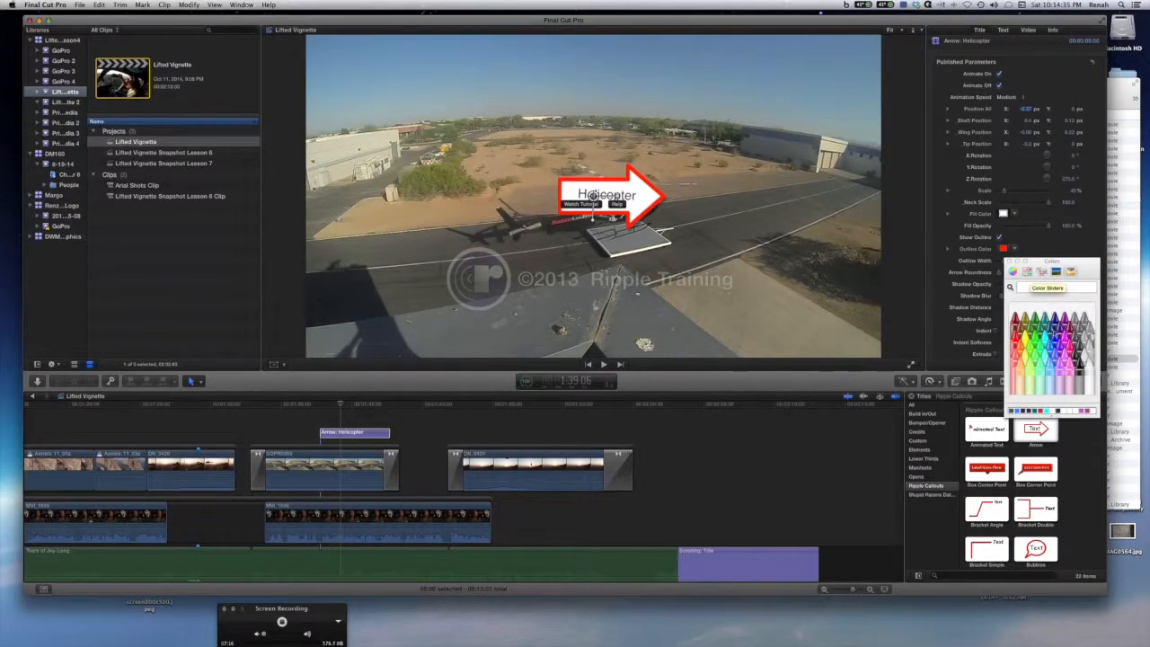
{"action": "left_click", "coordinate": [1053, 328]}
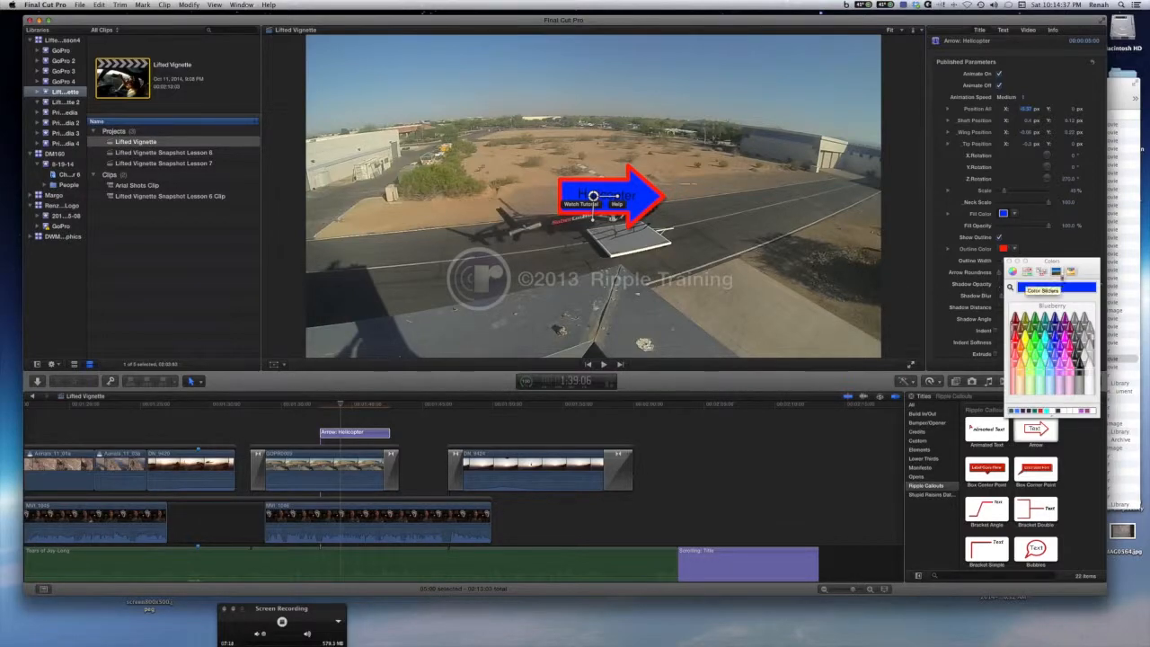
{"action": "left_click_drag", "start_coordinate": [618, 203], "coordinate": [593, 197]}
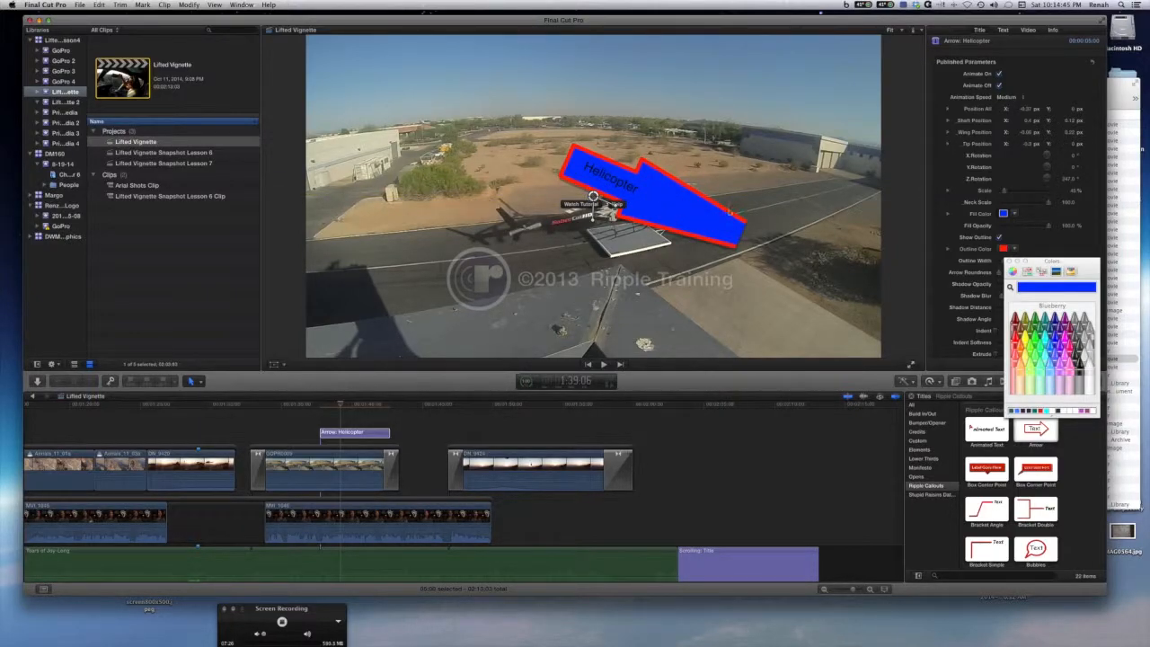
{"action": "key", "text": "super+z"}
{"action": "key", "text": "super+z"}
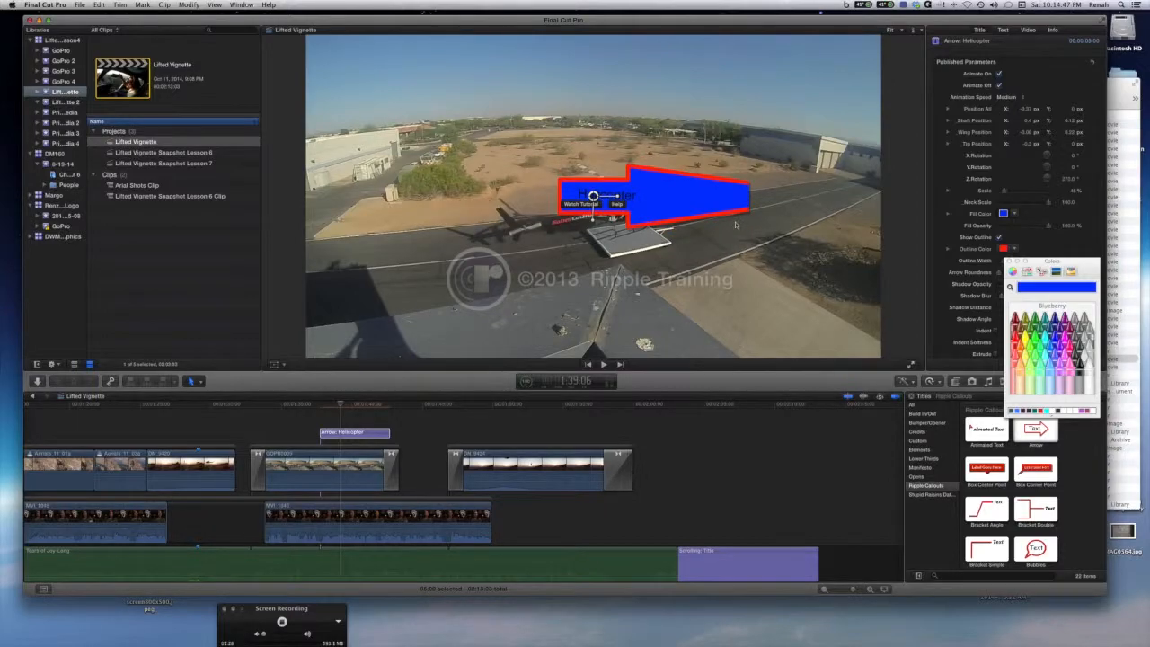
{"action": "key", "text": "super+z"}
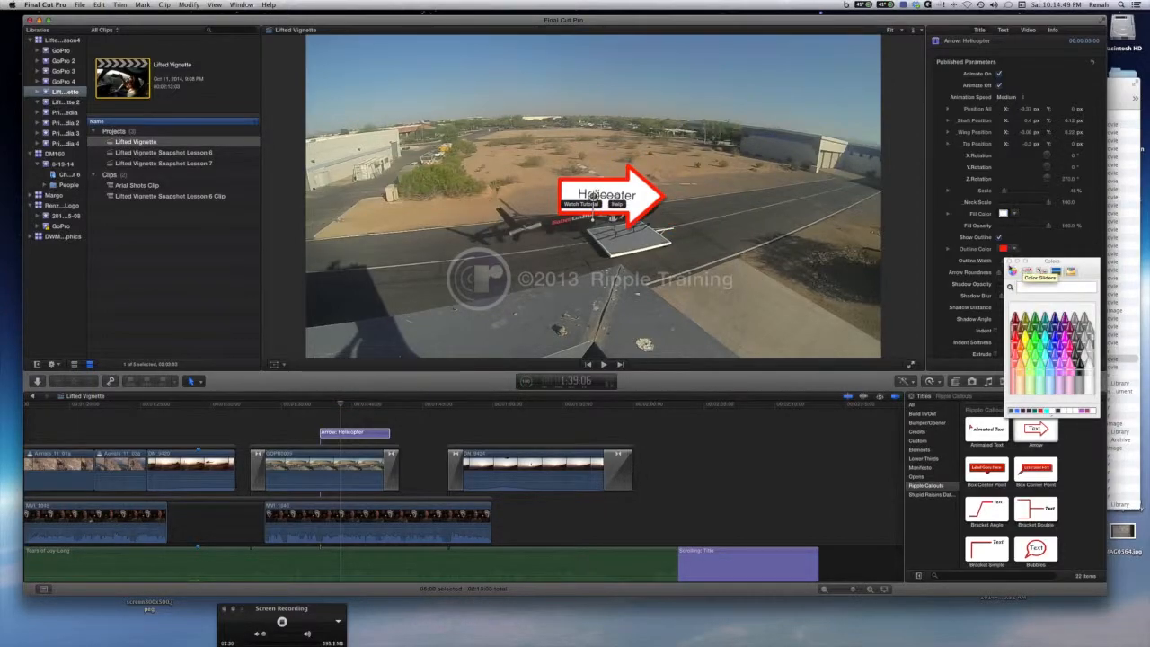
{"action": "left_click", "coordinate": [1012, 261]}
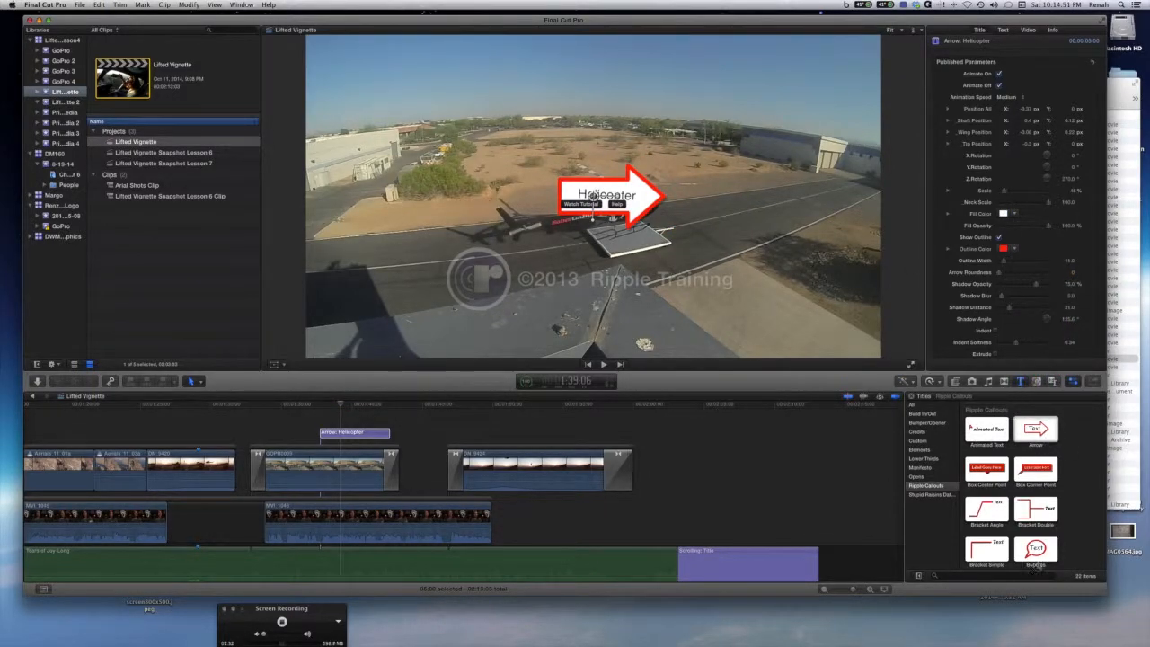
Play back the GoPro clip to preview the Helicopter arrow callout.
{"action": "scroll", "coordinate": [1042, 543], "scroll_direction": "down", "scroll_amount": 2}
{"action": "scroll", "coordinate": [1042, 543], "scroll_direction": "down", "scroll_amount": 3}
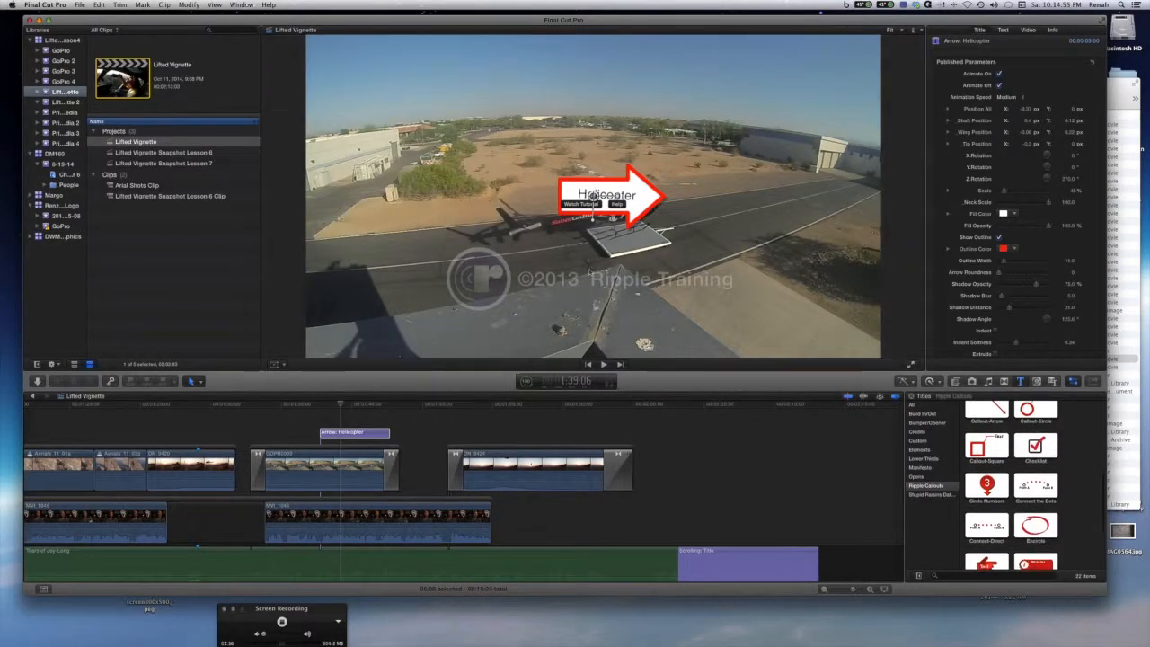
{"action": "left_click", "coordinate": [341, 406]}
{"action": "mouse_move", "coordinate": [310, 406]}
{"action": "left_mouse_down"}
{"action": "mouse_move", "coordinate": [339, 409]}
{"action": "mouse_move", "coordinate": [304, 407]}
{"action": "left_mouse_up"}
{"action": "key", "text": "space"}
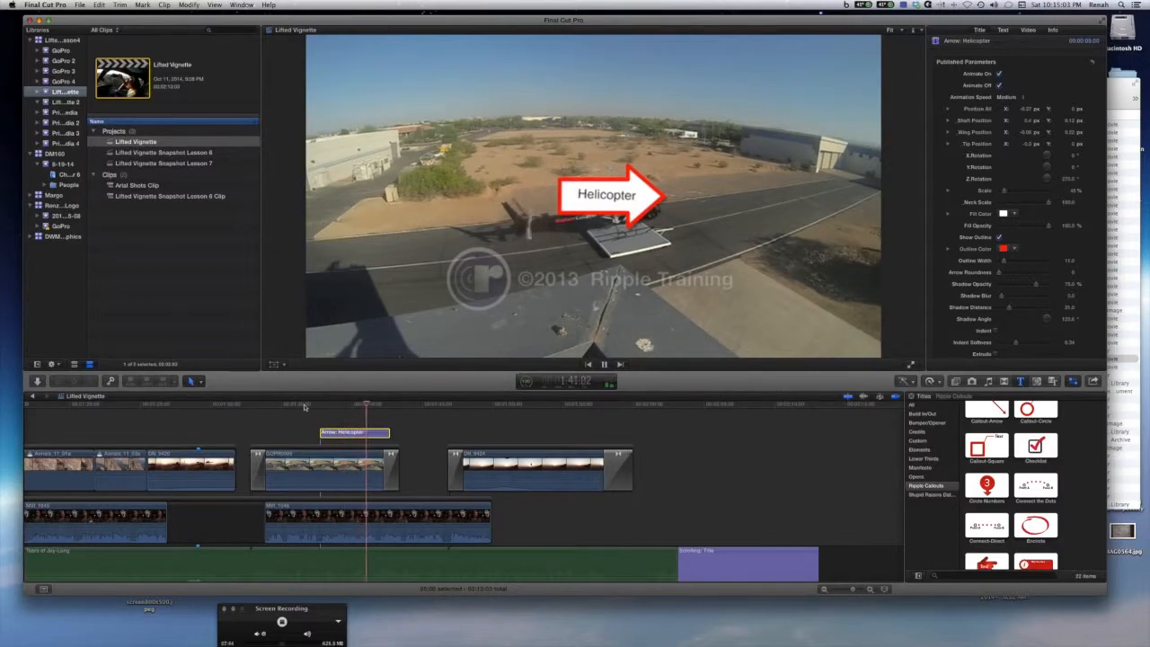
{"action": "left_click_drag", "start_coordinate": [415, 404], "coordinate": [333, 401]}
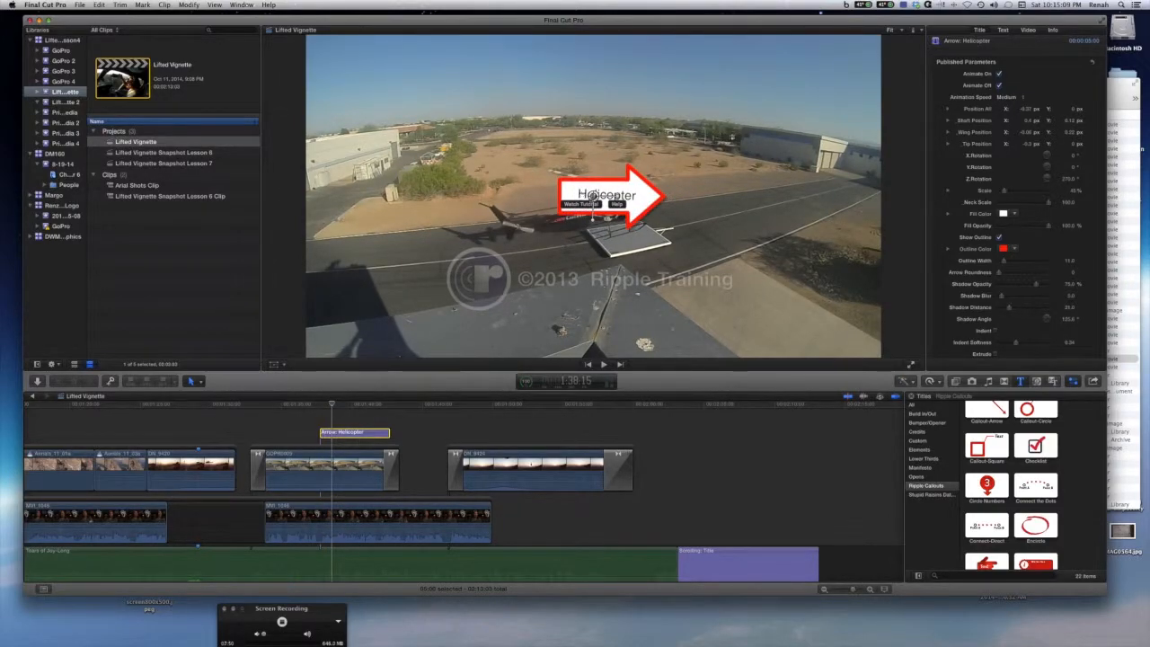
Stretch the arrow's tip toward the helicopter and adjust its position and shaft parameters.
{"action": "left_click_drag", "start_coordinate": [664, 196], "coordinate": [925, 196]}
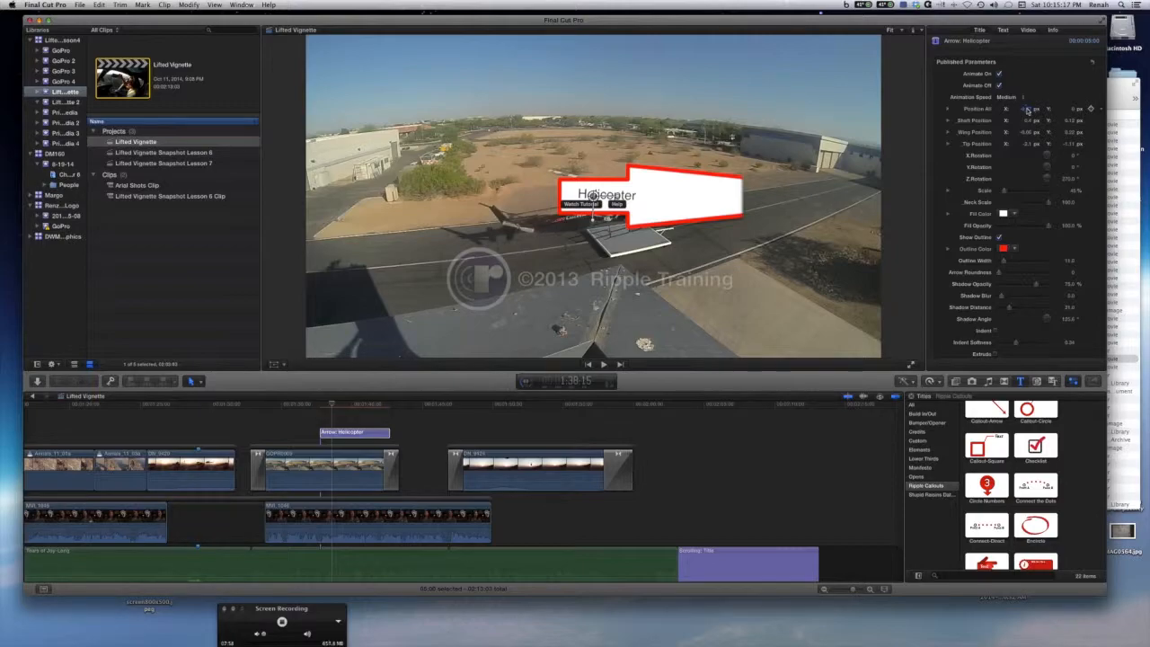
{"action": "left_click_drag", "start_coordinate": [1027, 109], "coordinate": [1027, 109]}
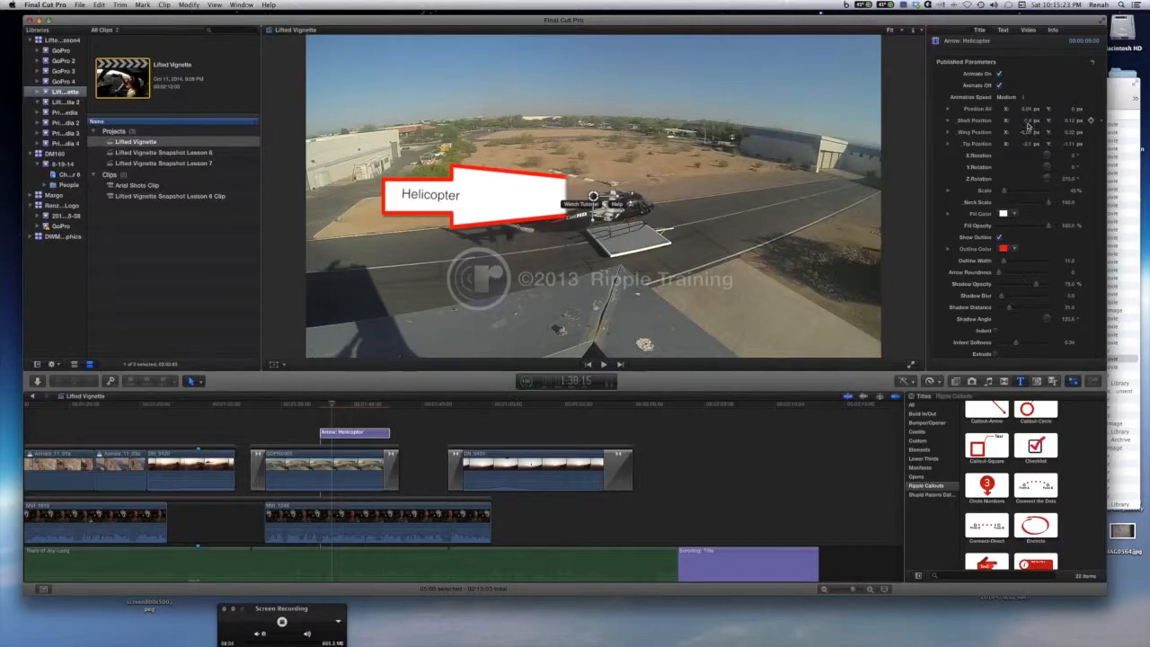
{"action": "left_click_drag", "start_coordinate": [1028, 119], "coordinate": [1026, 132]}
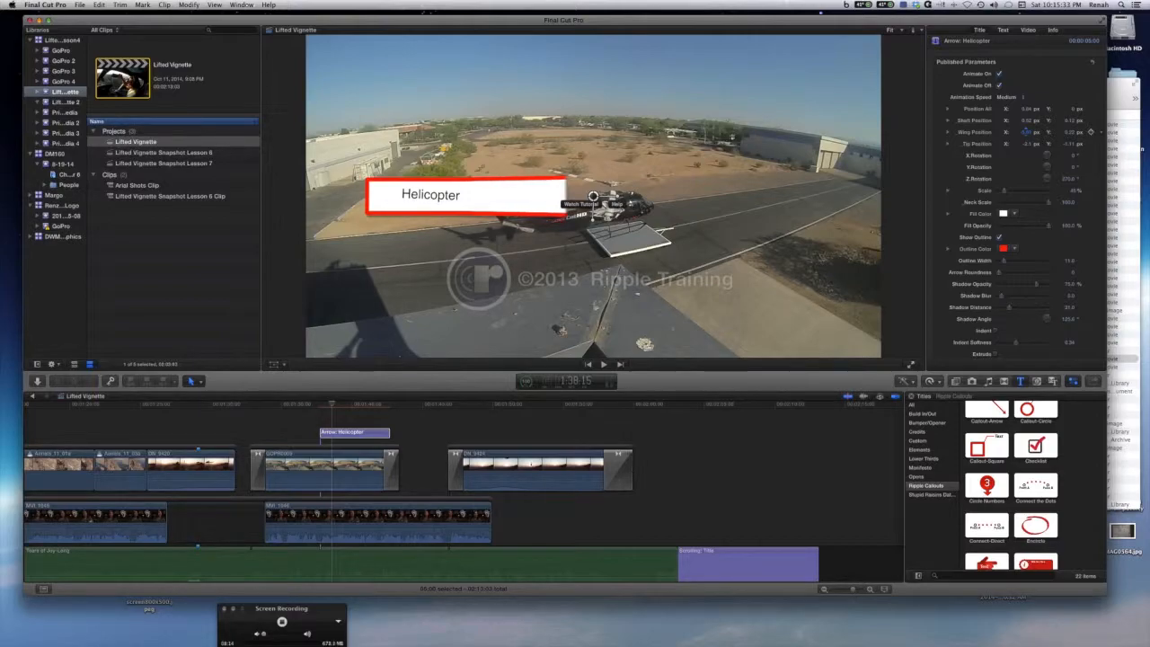
Set the arrow's shaft, wing and tip position coordinates to 0.
{"action": "key", "text": "BackSpace"}
{"action": "type", "text": "0"}
{"action": "key", "text": "Return"}
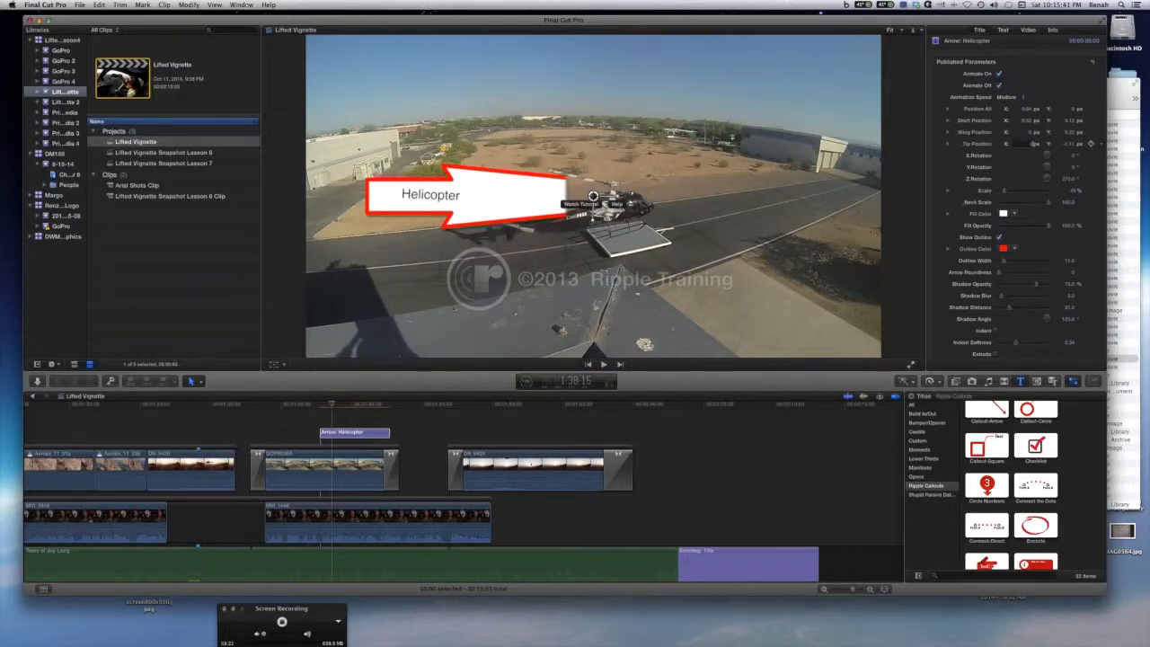
{"action": "type", "text": "0"}
{"action": "key", "text": "Return"}
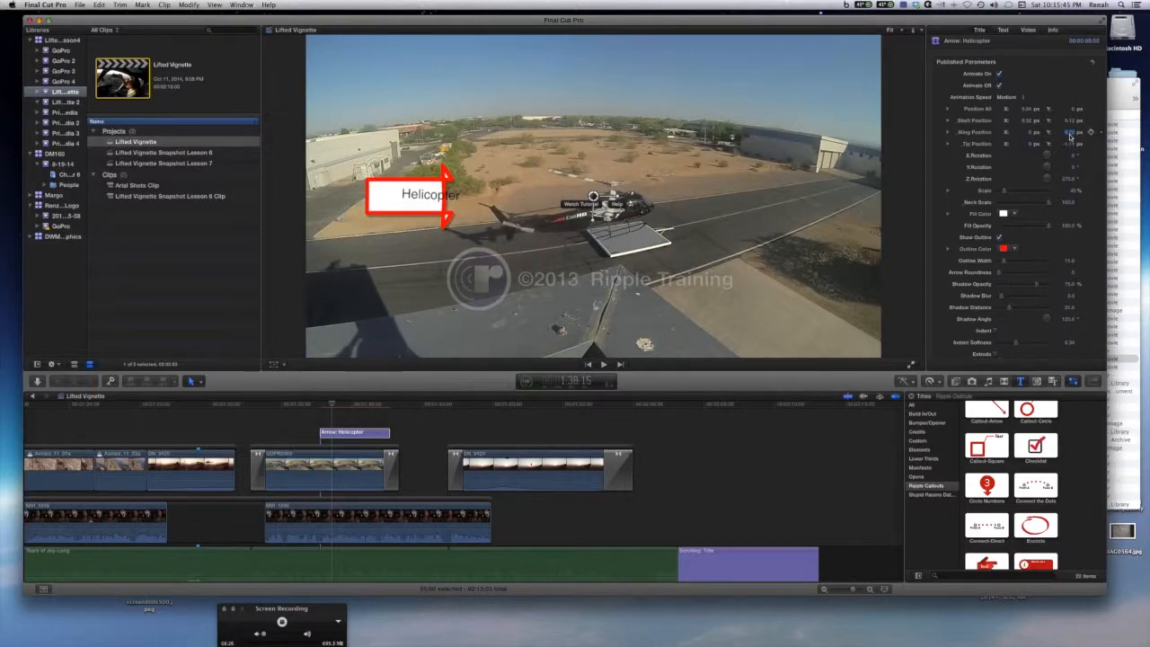
{"action": "type", "text": "0"}
{"action": "key", "text": "Return"}
{"action": "type", "text": "0"}
{"action": "key", "text": "Return"}
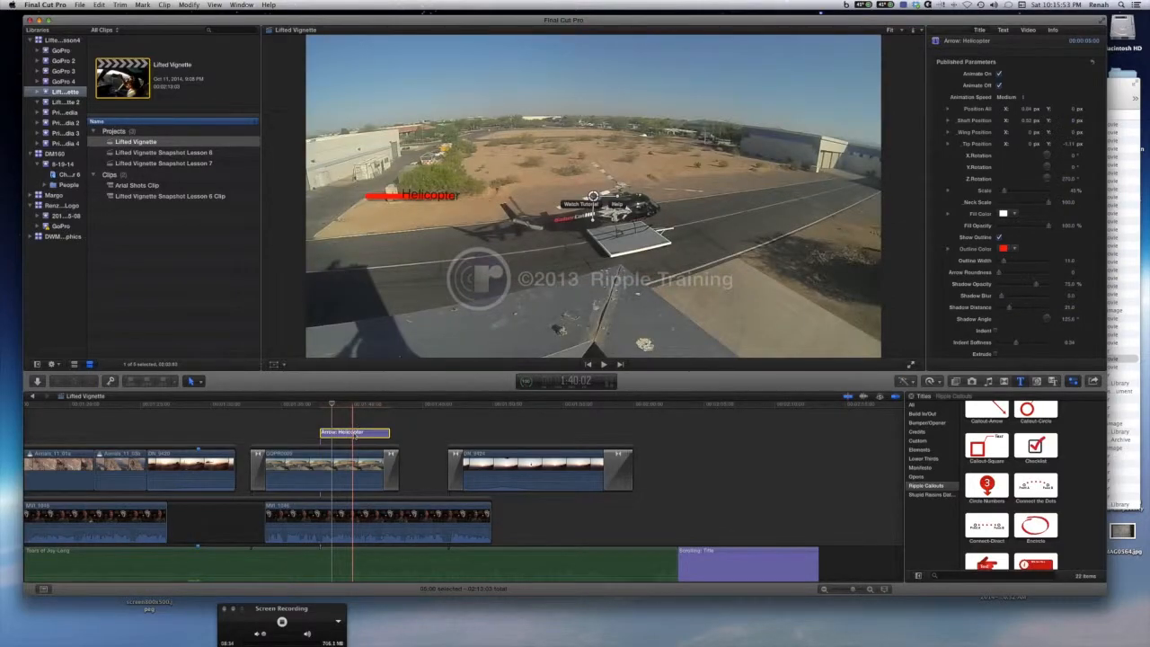
Delete the Arrow title and add the Magnify callout above the GoPro clip at the playhead.
{"action": "key", "text": "Delete"}
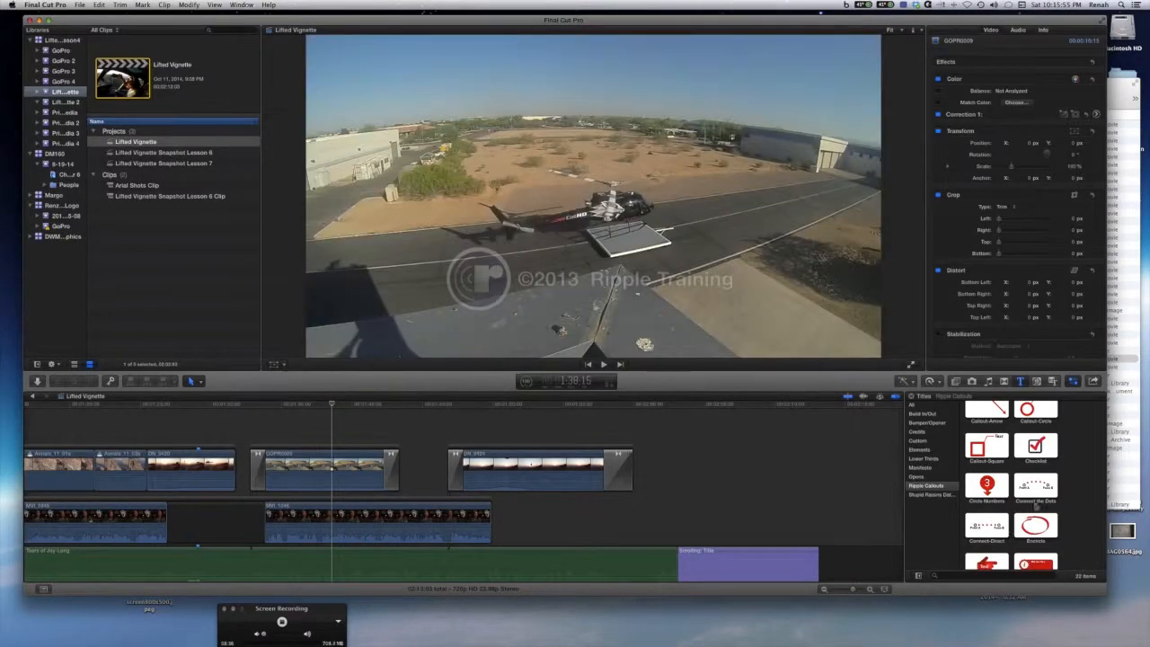
{"action": "scroll", "coordinate": [1019, 504], "scroll_direction": "down", "scroll_amount": 5}
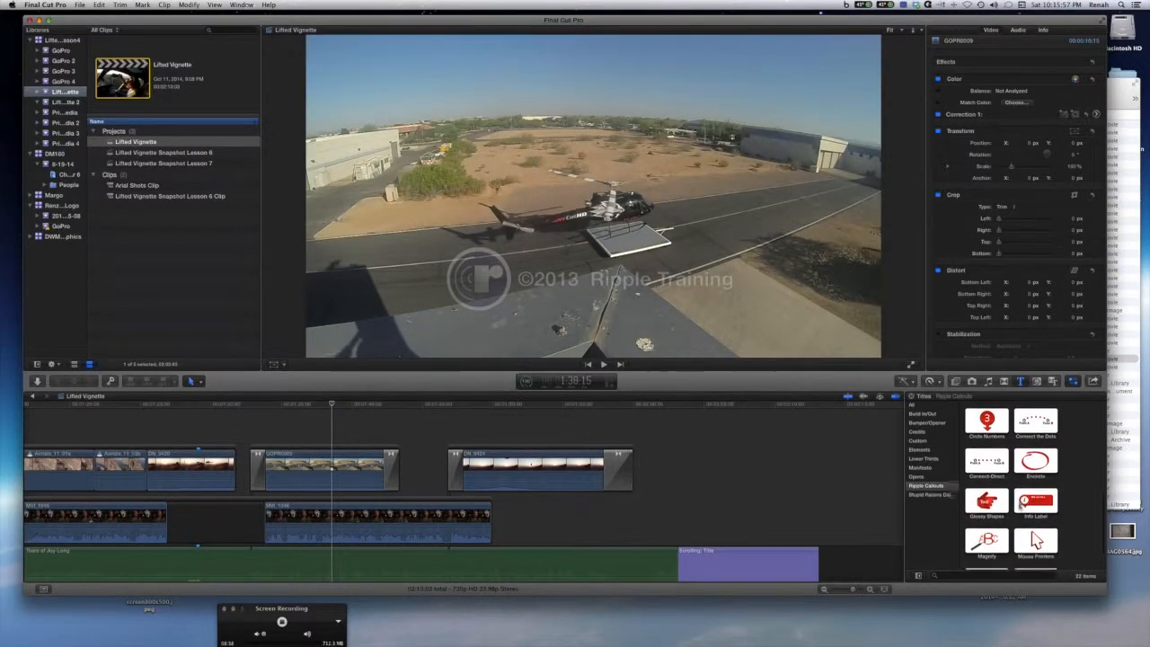
{"action": "left_click", "coordinate": [985, 518]}
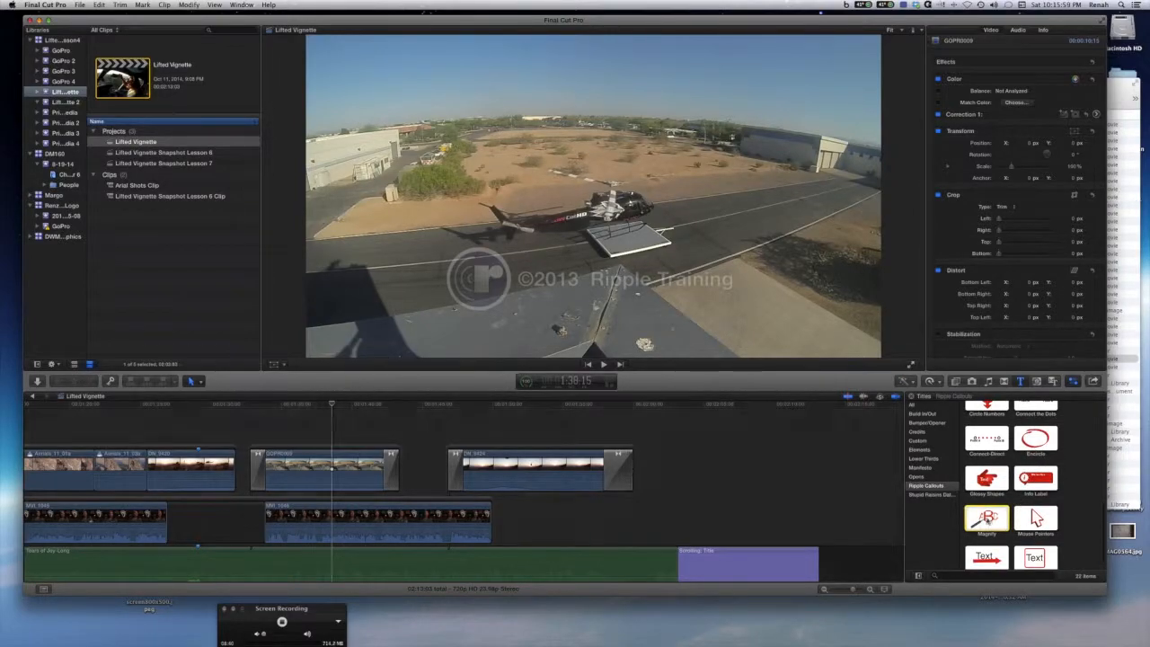
{"action": "left_click_drag", "start_coordinate": [980, 517], "coordinate": [326, 406]}
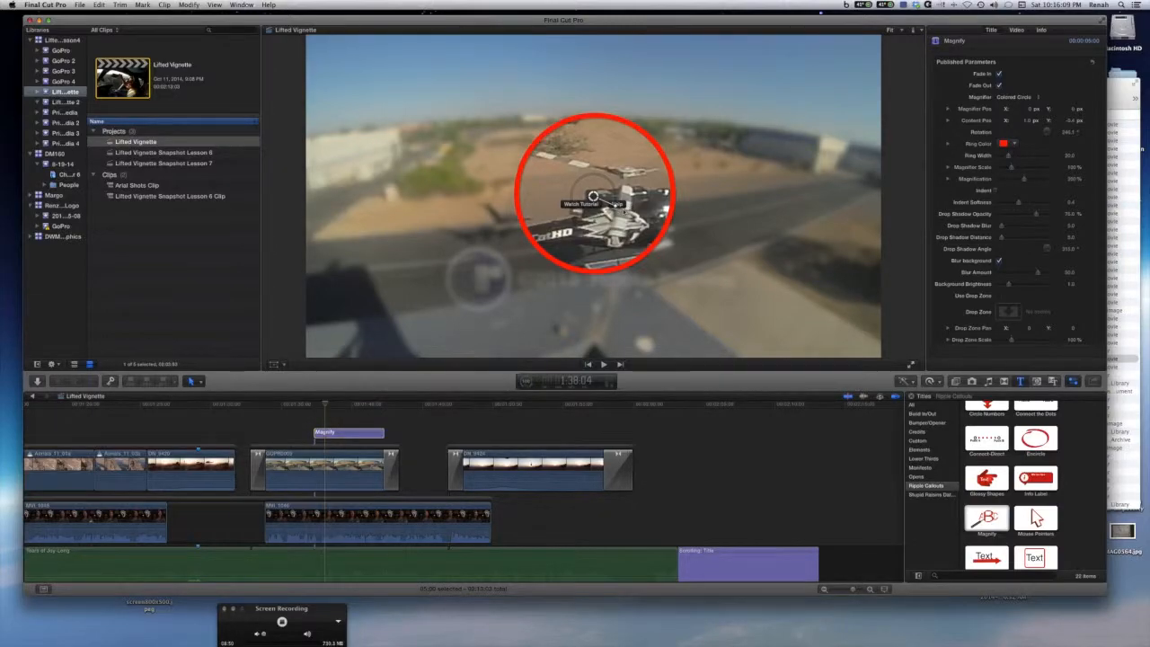
Play back the Magnify callout over the clip, then delete it.
{"action": "left_click", "coordinate": [304, 406]}
{"action": "key", "text": "space"}
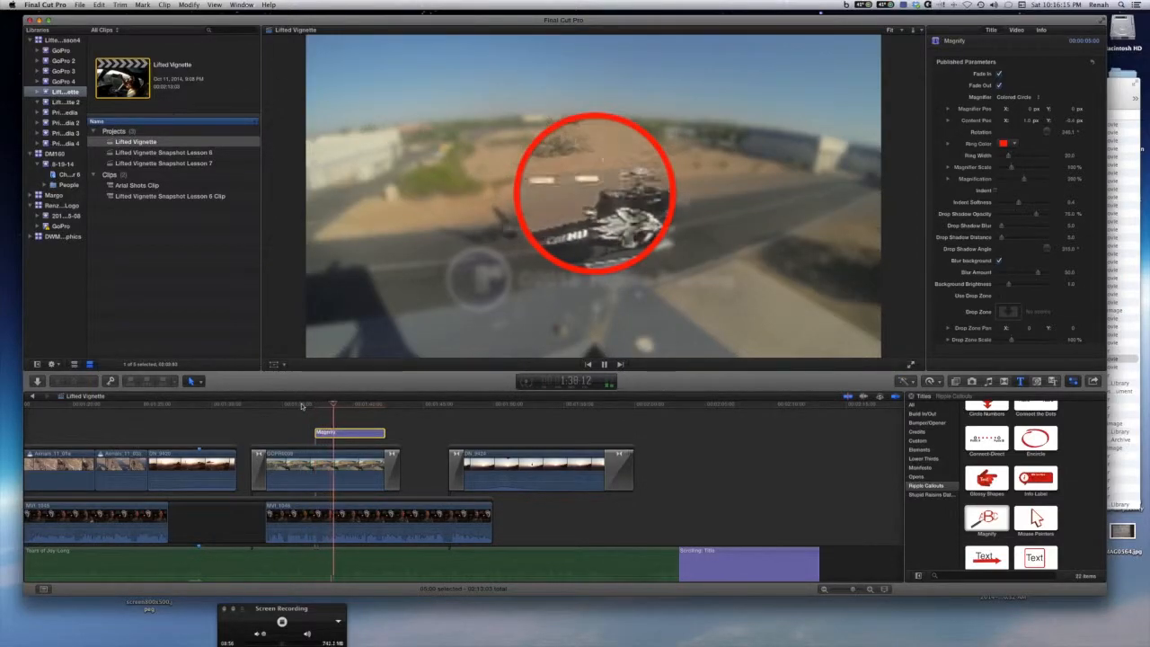
{"action": "key", "text": "space"}
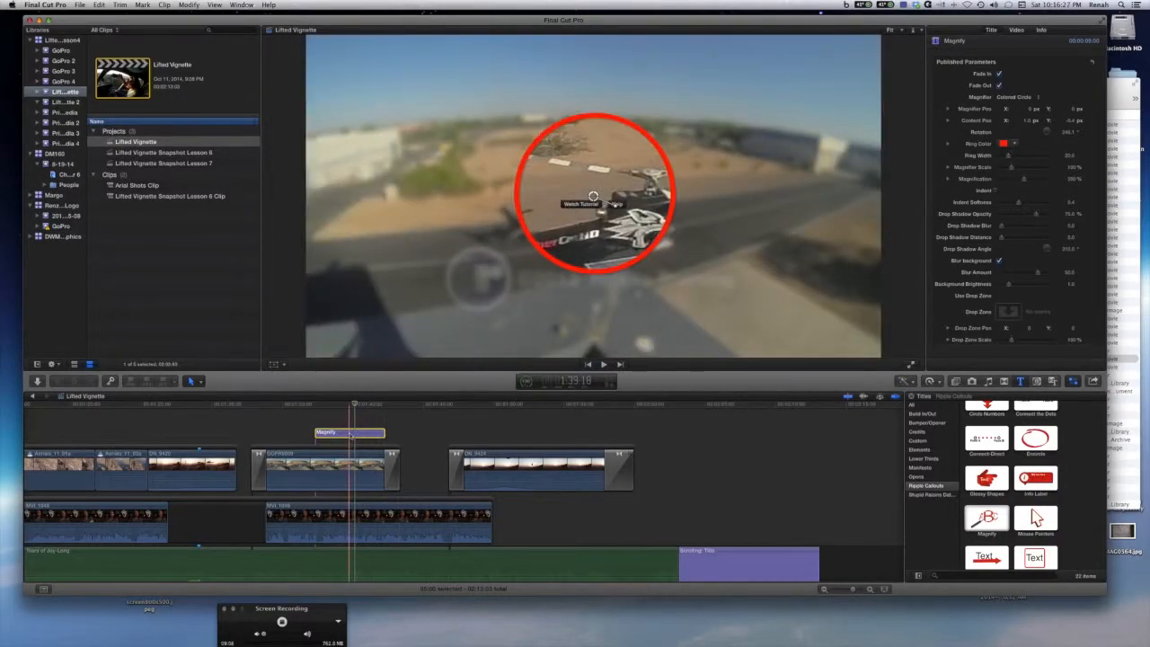
{"action": "key", "text": "Delete"}
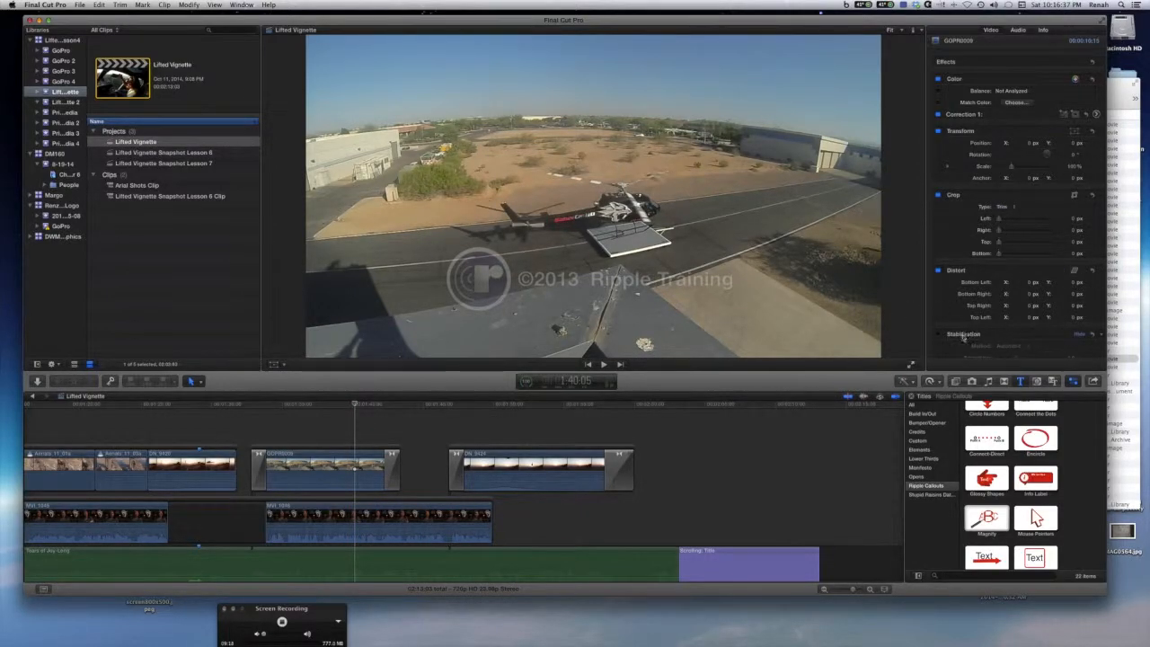
Browse the title categories in the Titles browser, from Ripple Callouts through Elements, Custom and Credits to All.
{"action": "left_click", "coordinate": [1021, 381]}
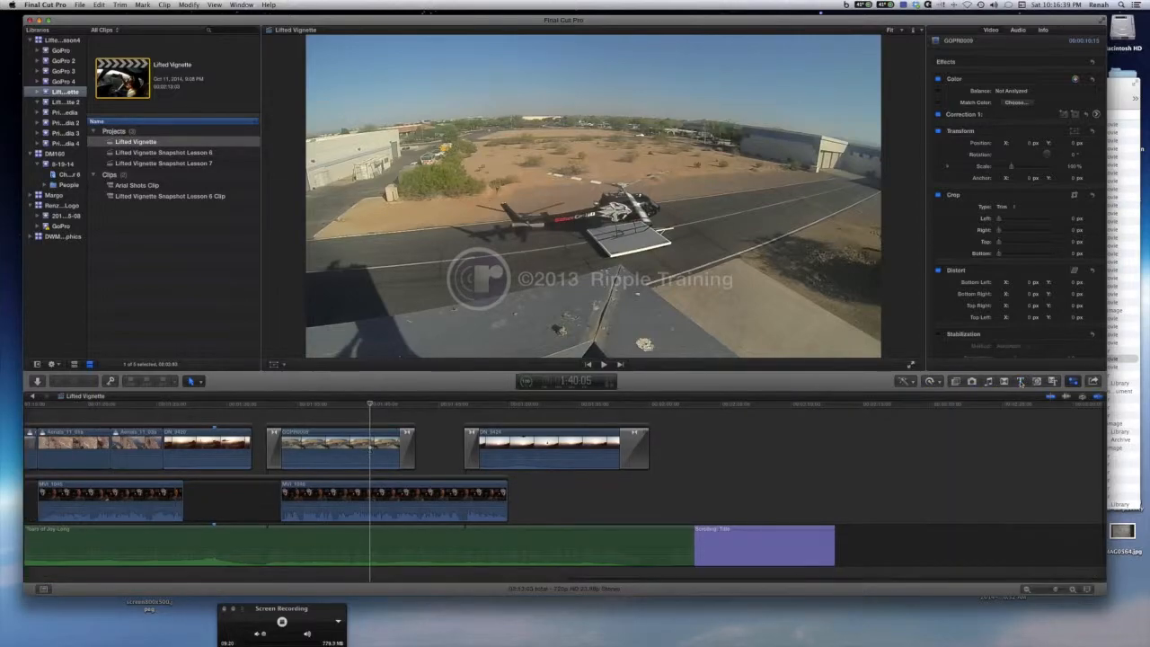
{"action": "left_click", "coordinate": [1021, 382]}
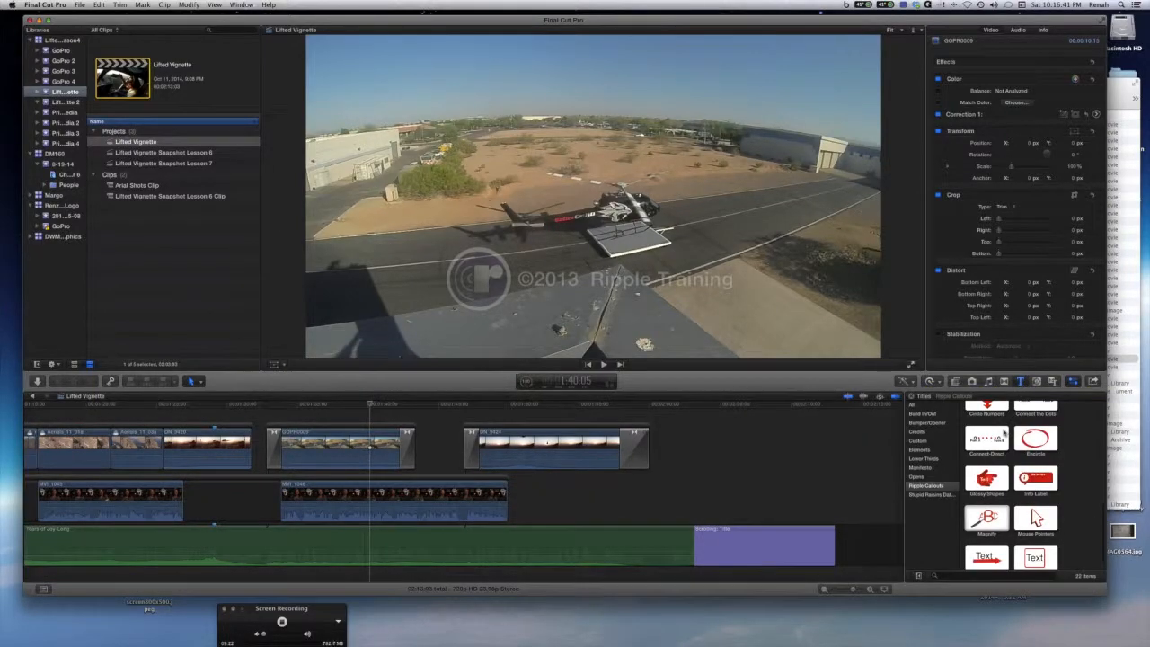
{"action": "scroll", "coordinate": [998, 449], "scroll_direction": "up", "scroll_amount": 2}
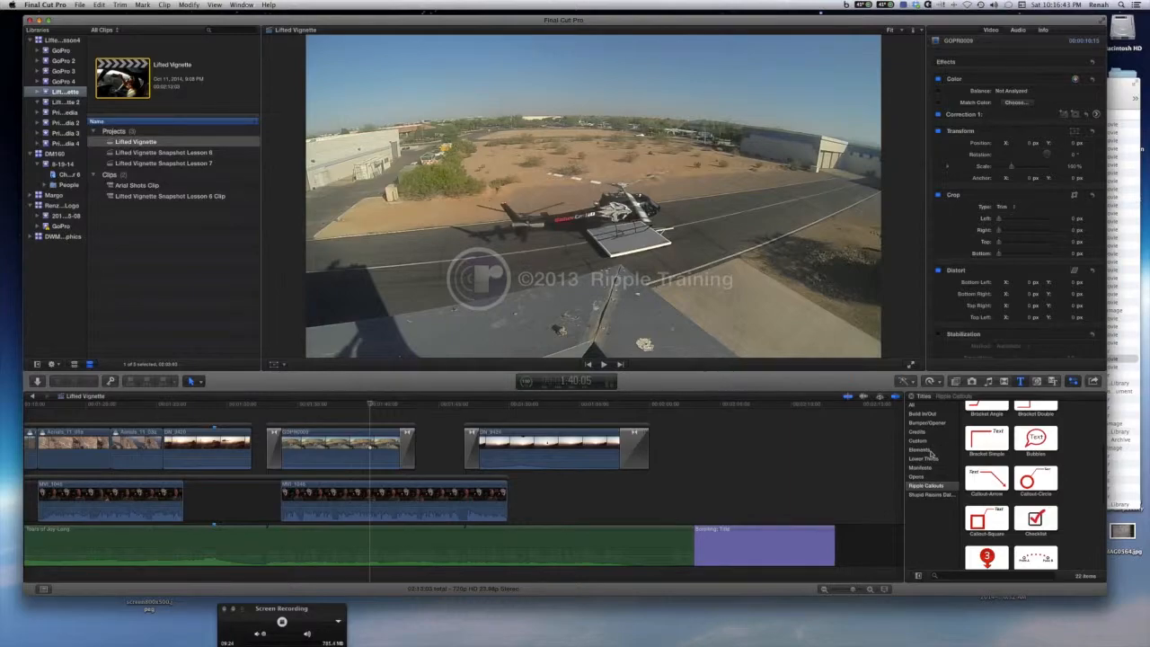
{"action": "left_click", "coordinate": [920, 449]}
{"action": "left_click", "coordinate": [927, 477]}
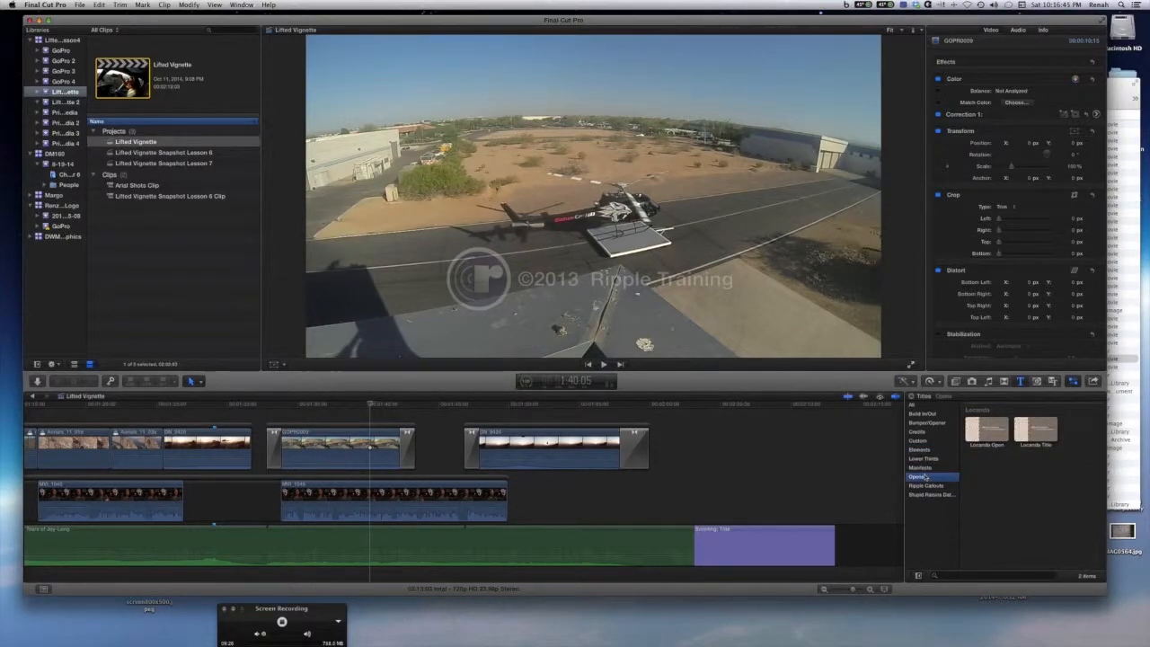
{"action": "left_click", "coordinate": [932, 486]}
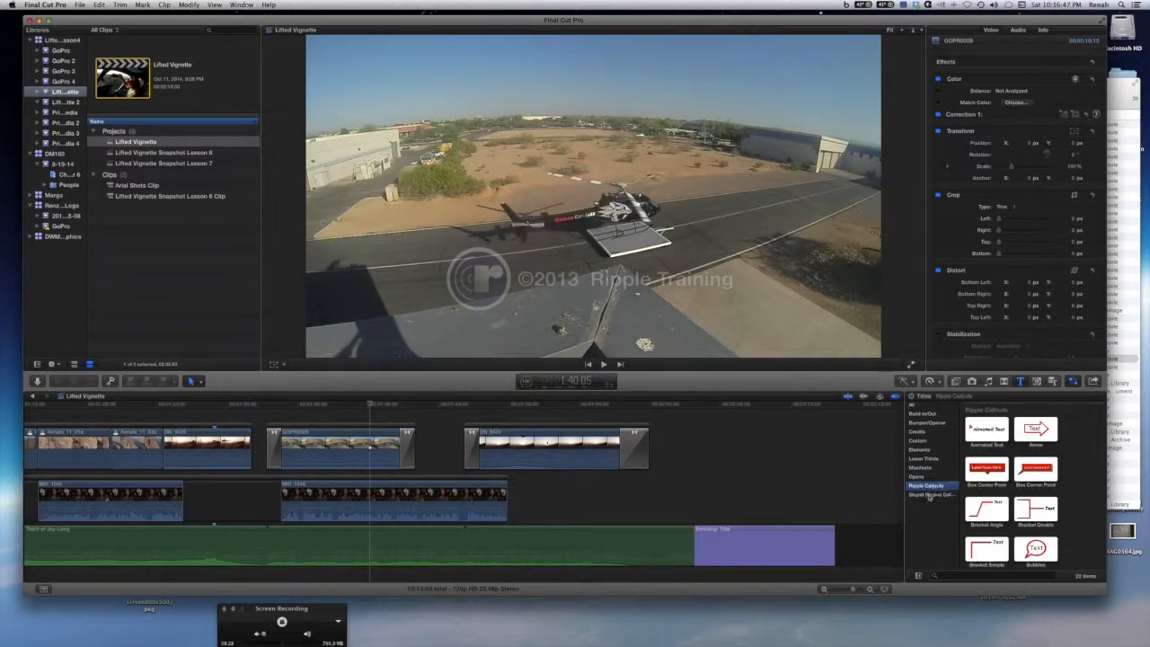
{"action": "left_click", "coordinate": [927, 496]}
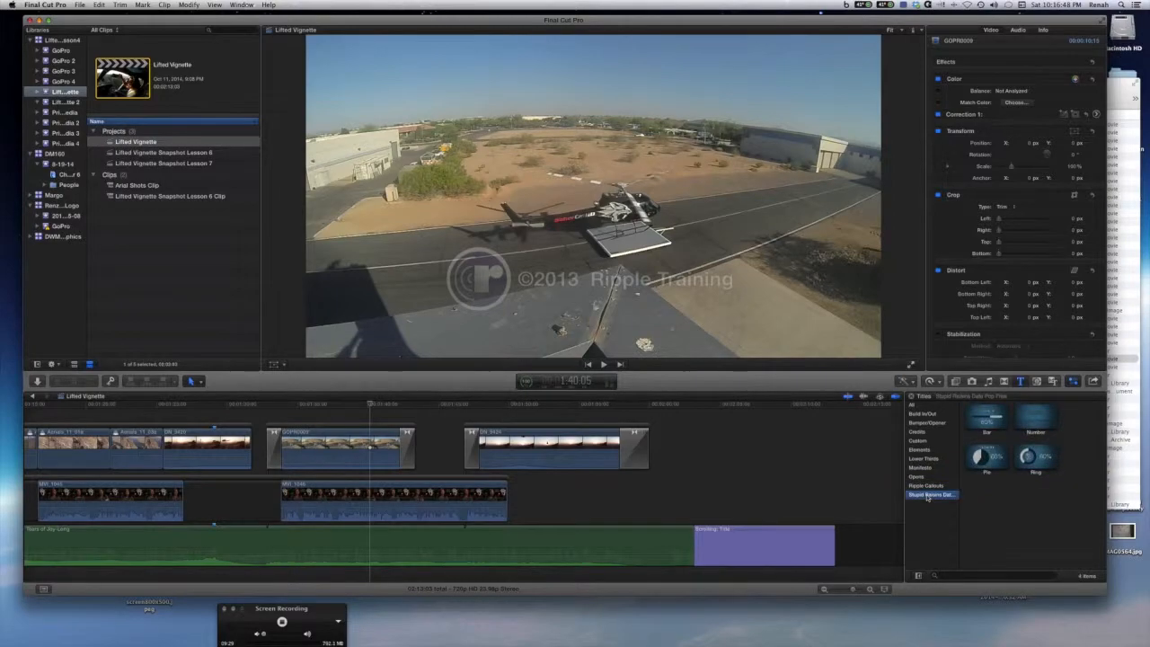
{"action": "left_click", "coordinate": [922, 414]}
{"action": "left_click", "coordinate": [938, 497]}
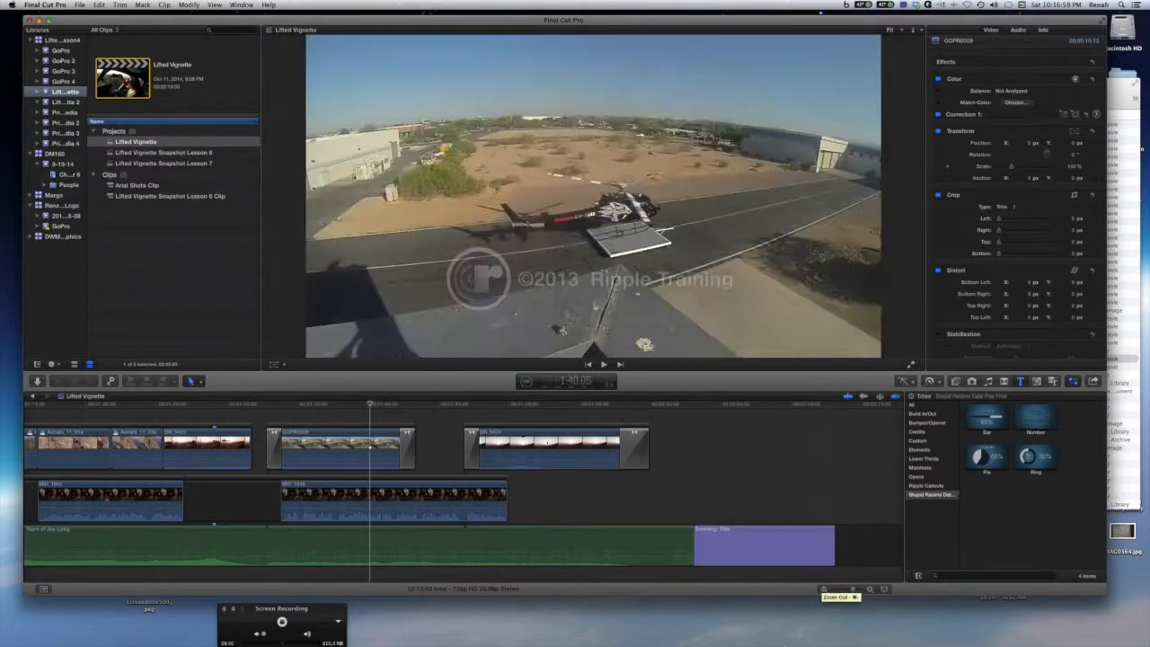
{"action": "left_click", "coordinate": [931, 468]}
{"action": "left_click", "coordinate": [922, 450]}
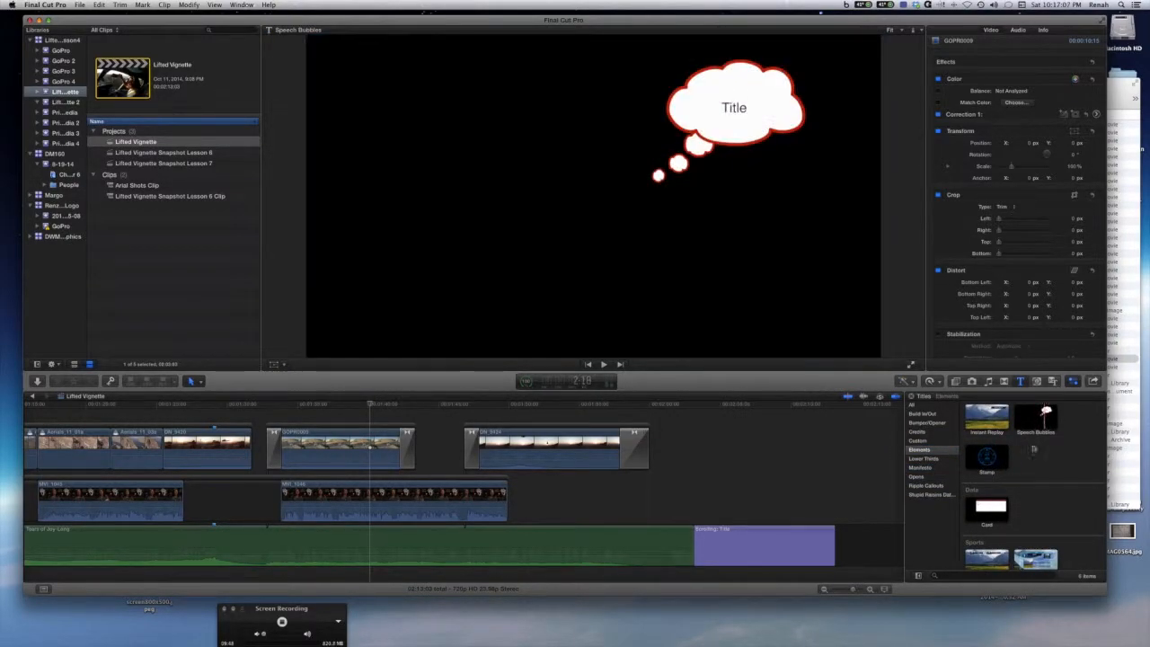
{"action": "left_click", "coordinate": [936, 442]}
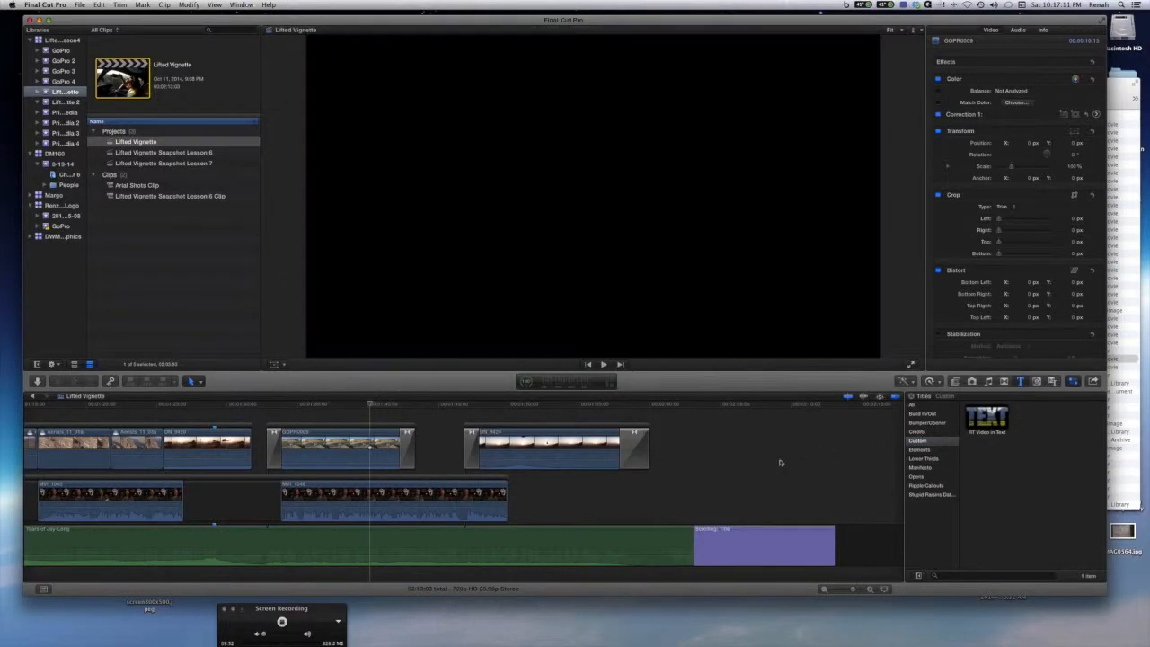
{"action": "left_click", "coordinate": [931, 434]}
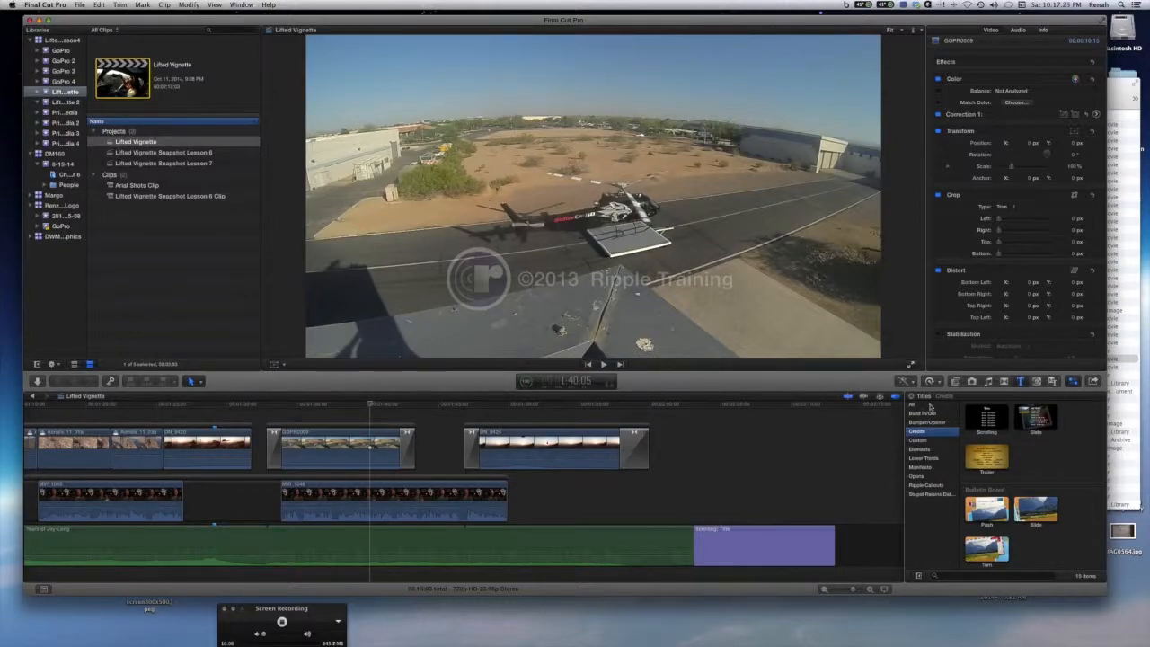
{"action": "left_click", "coordinate": [929, 406]}
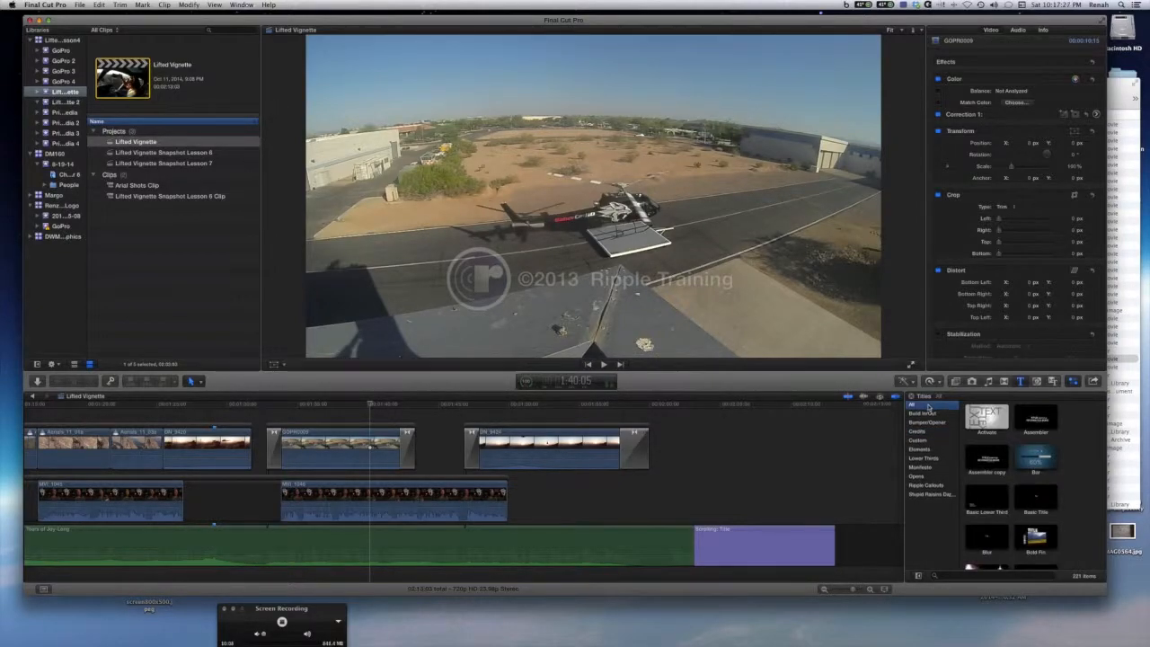